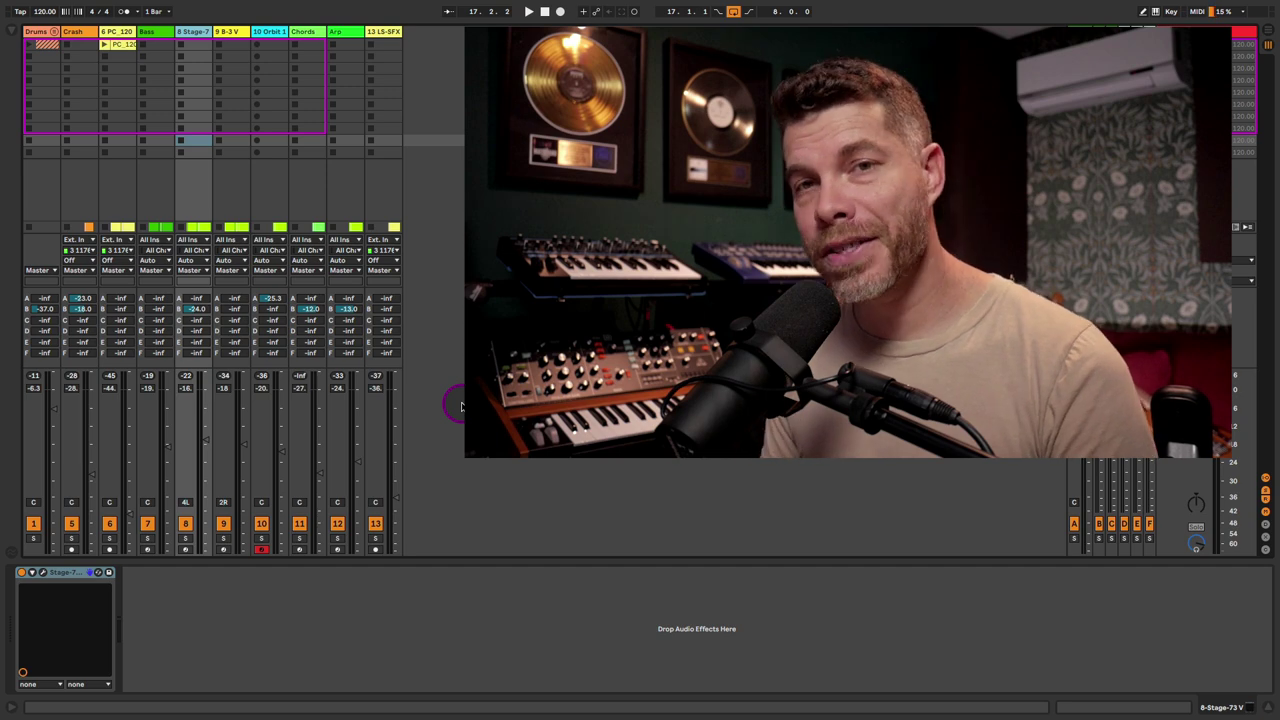
# Start playback of the song in Session View.
pyautogui.press('space')
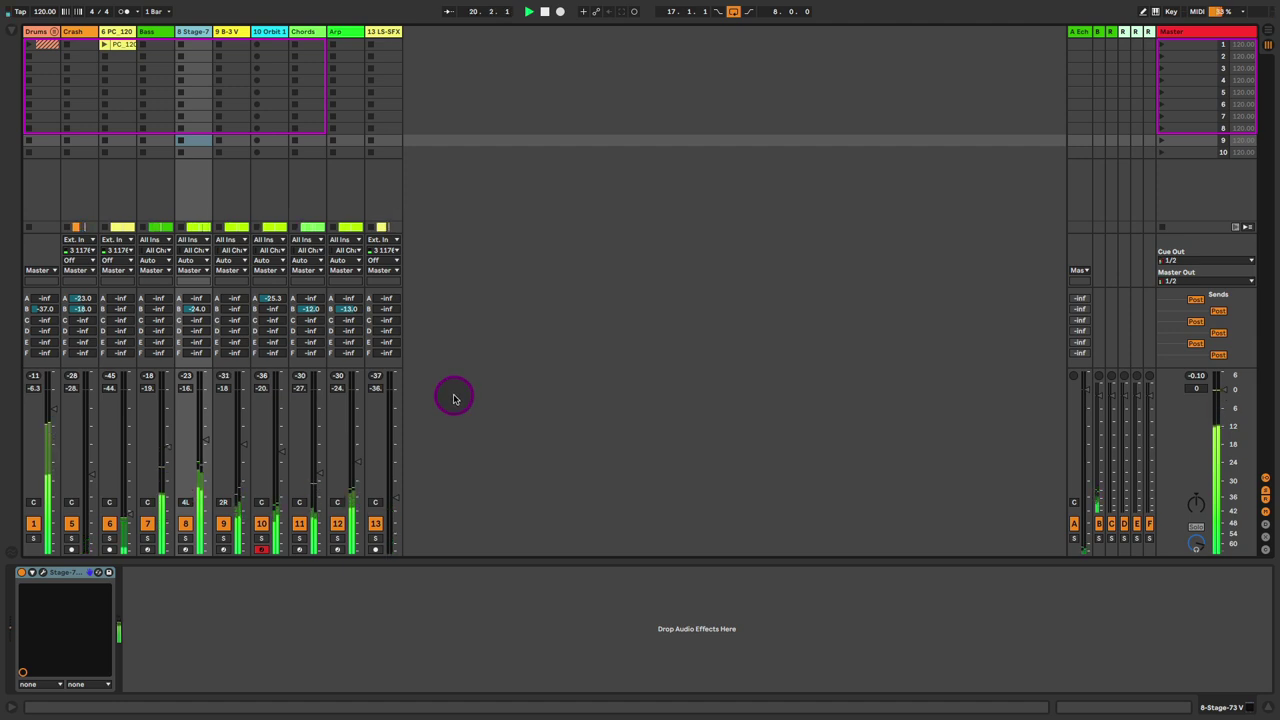
# Switch to Arrangement View and open the Stage-73 clip on the B-3 V track for editing.
pyautogui.press('Tab')
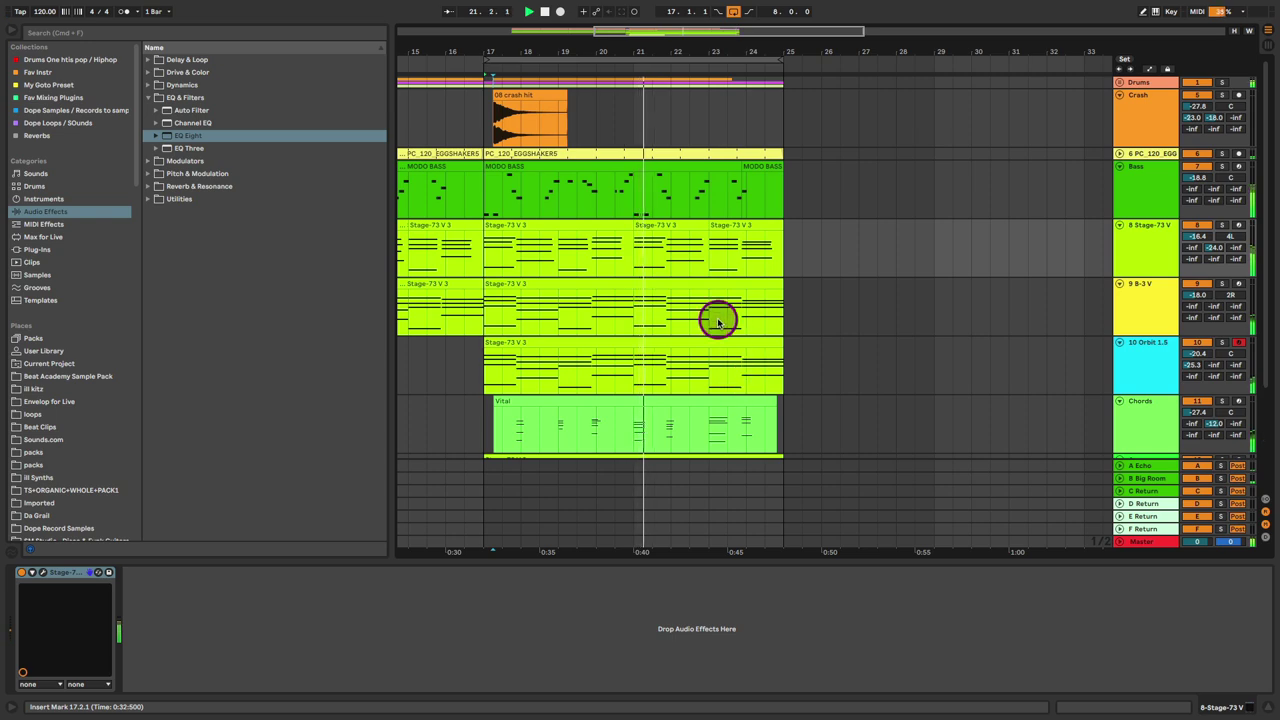
pyautogui.scroll(-4, 720, 300)
pyautogui.scroll(3, 716, 218)
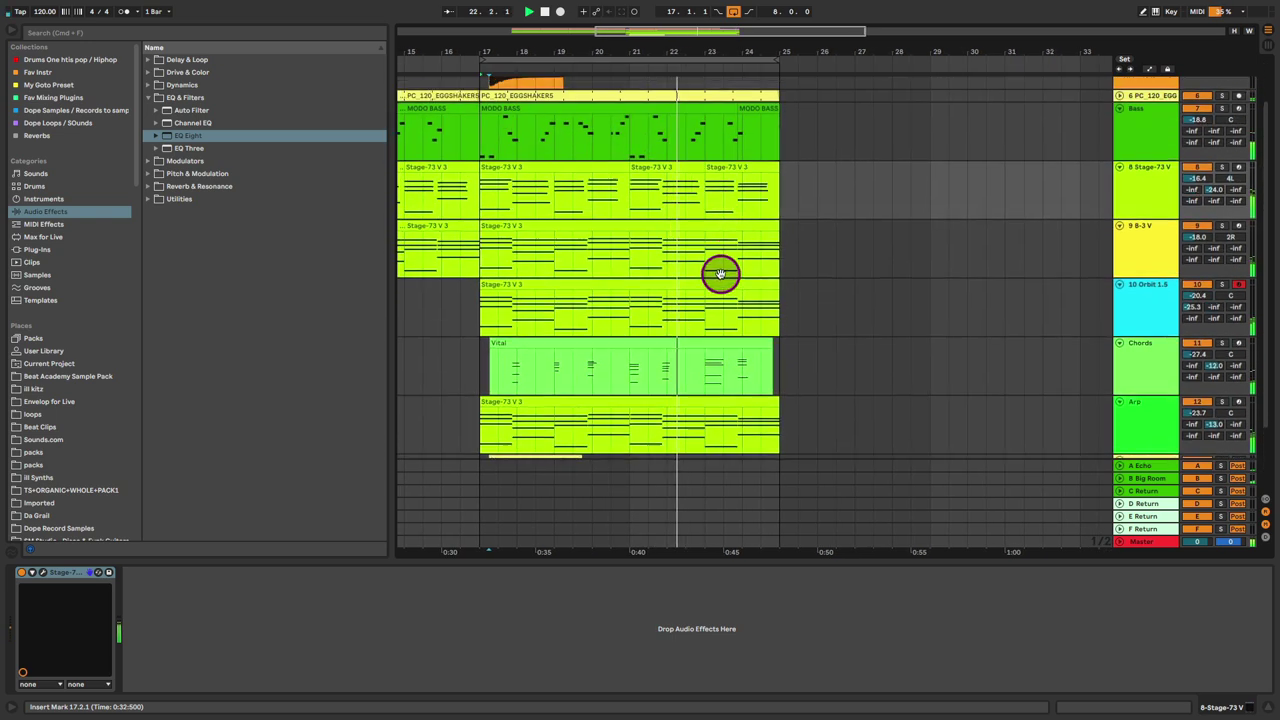
pyautogui.click(723, 226)
pyautogui.doubleClick(723, 226)
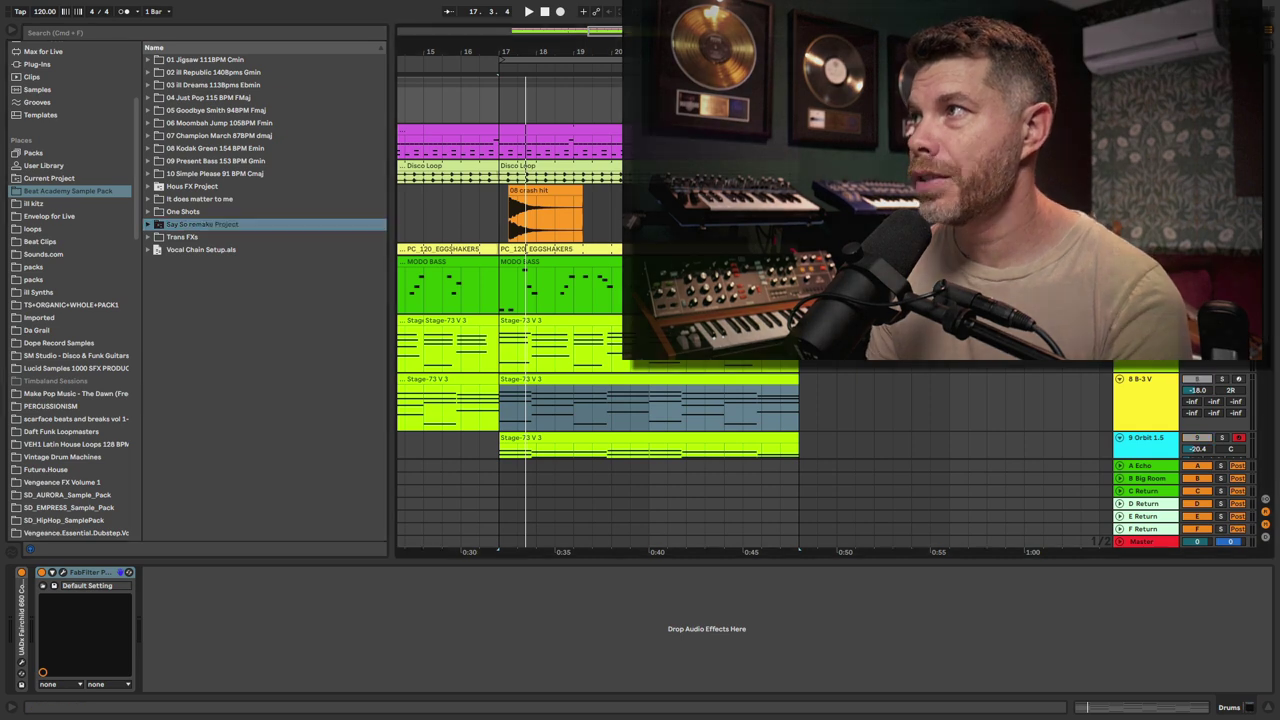
# Play from bar 17 and select the drum clip between bars 21 and 23.
pyautogui.press('space')
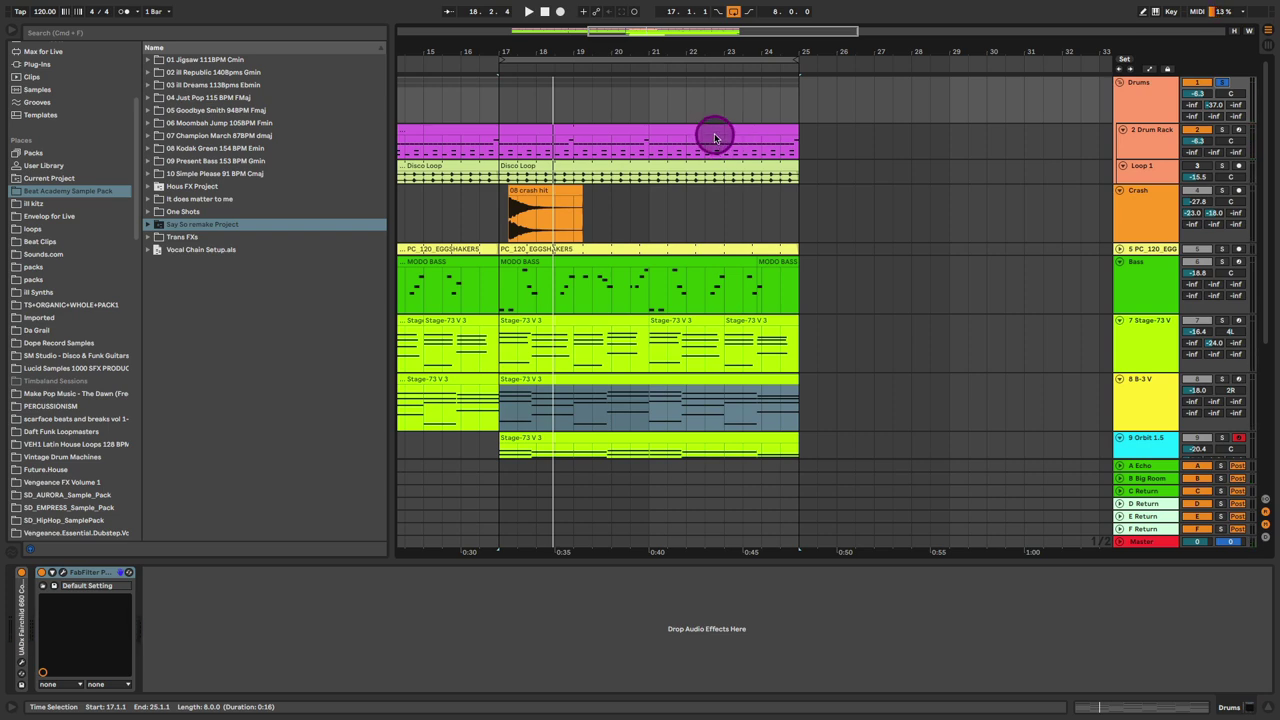
pyautogui.click(712, 131)
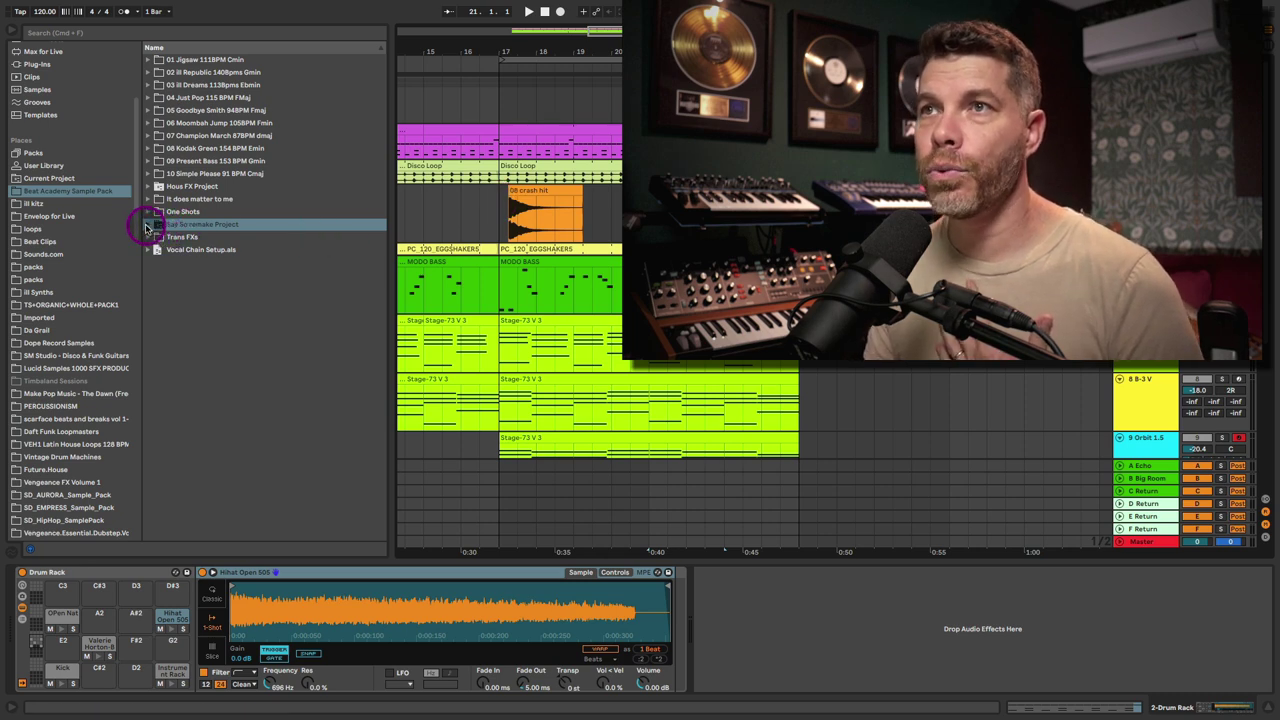
# Expand, collapse and select the Say So remake Project folder in the browser.
pyautogui.click(147, 225)
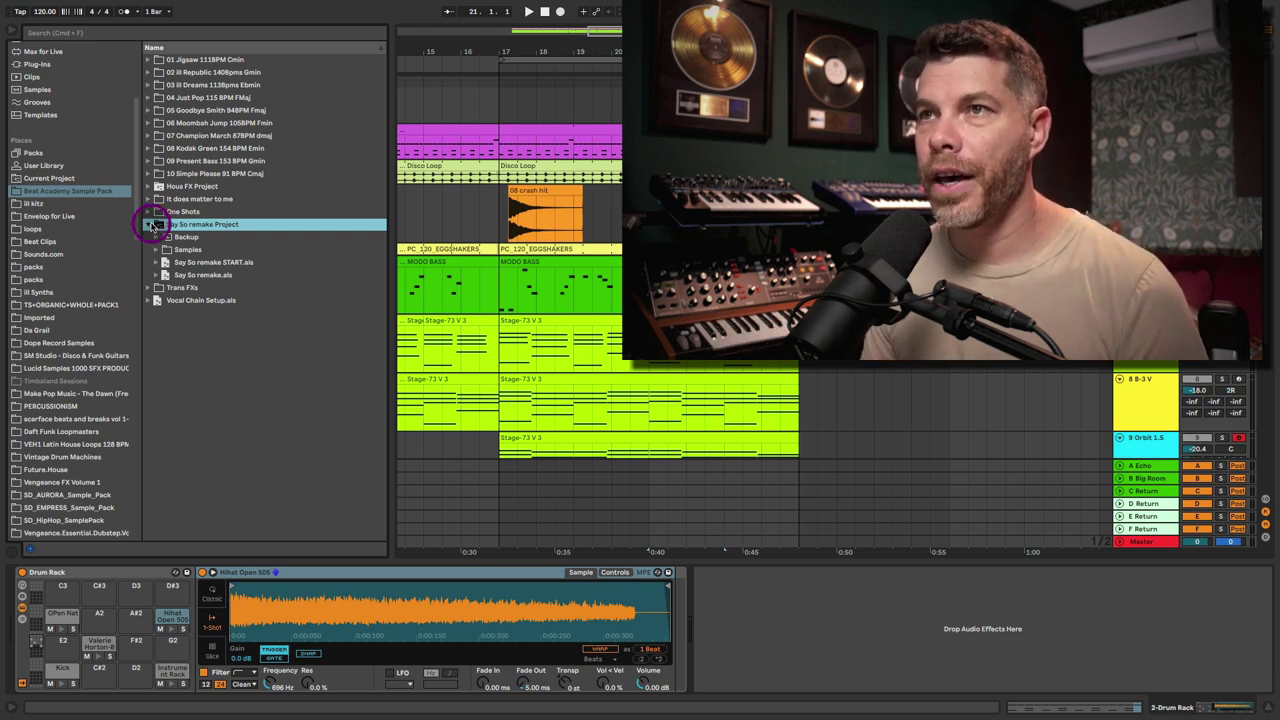
pyautogui.click(147, 225)
pyautogui.click(236, 228)
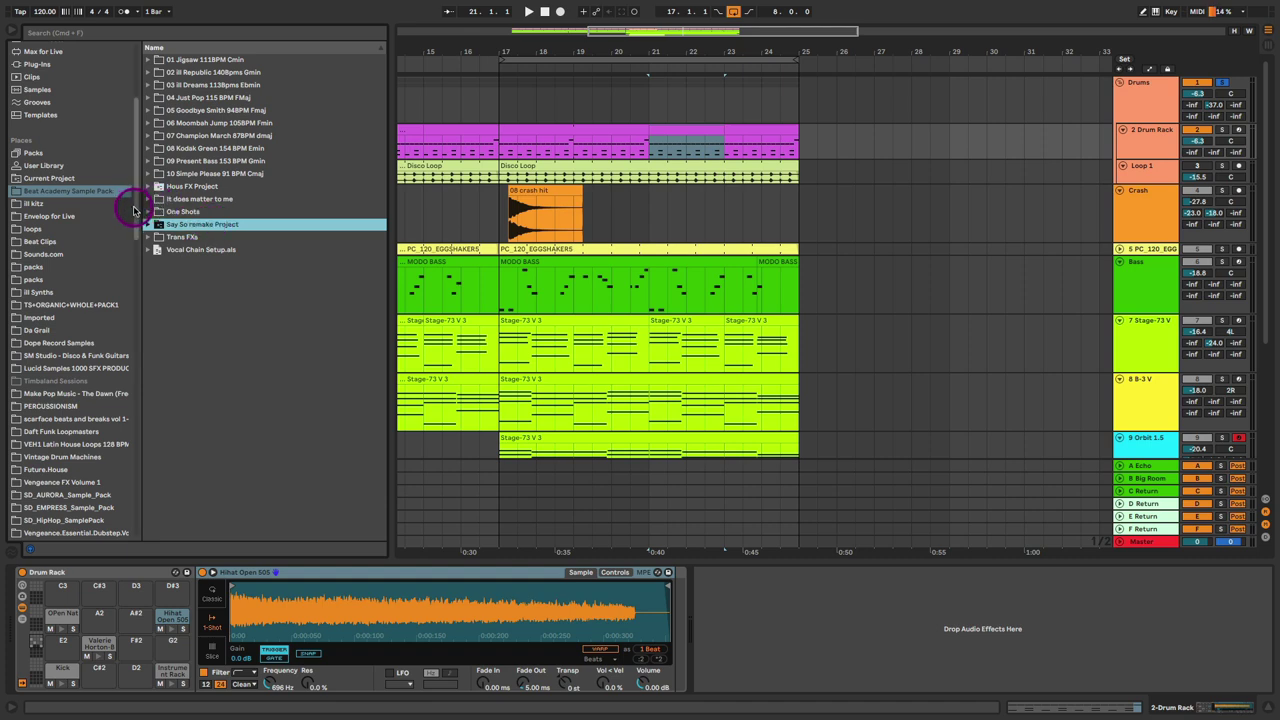
pyautogui.scroll(2, 134, 210)
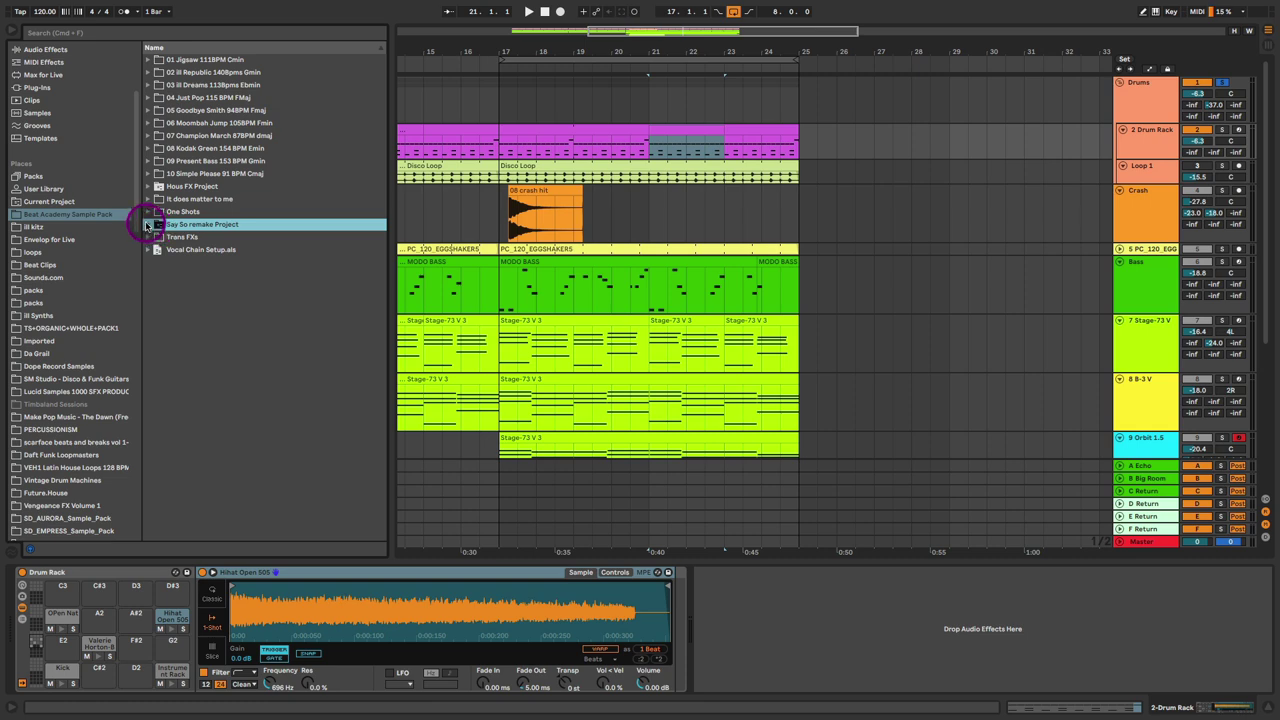
# List the tracks in Say So remake START.als and select 1-Group, Bass, Rhodes, then 1-Group again.
pyautogui.click(147, 224)
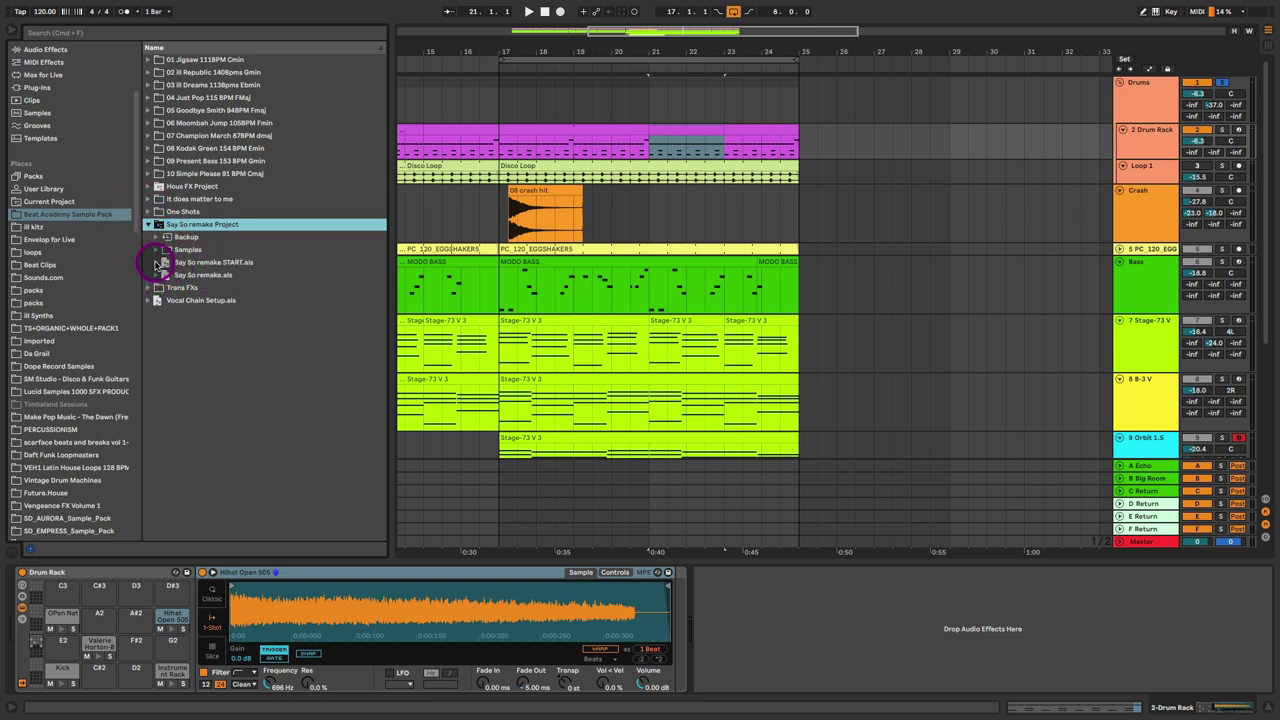
pyautogui.click(157, 262)
pyautogui.click(196, 276)
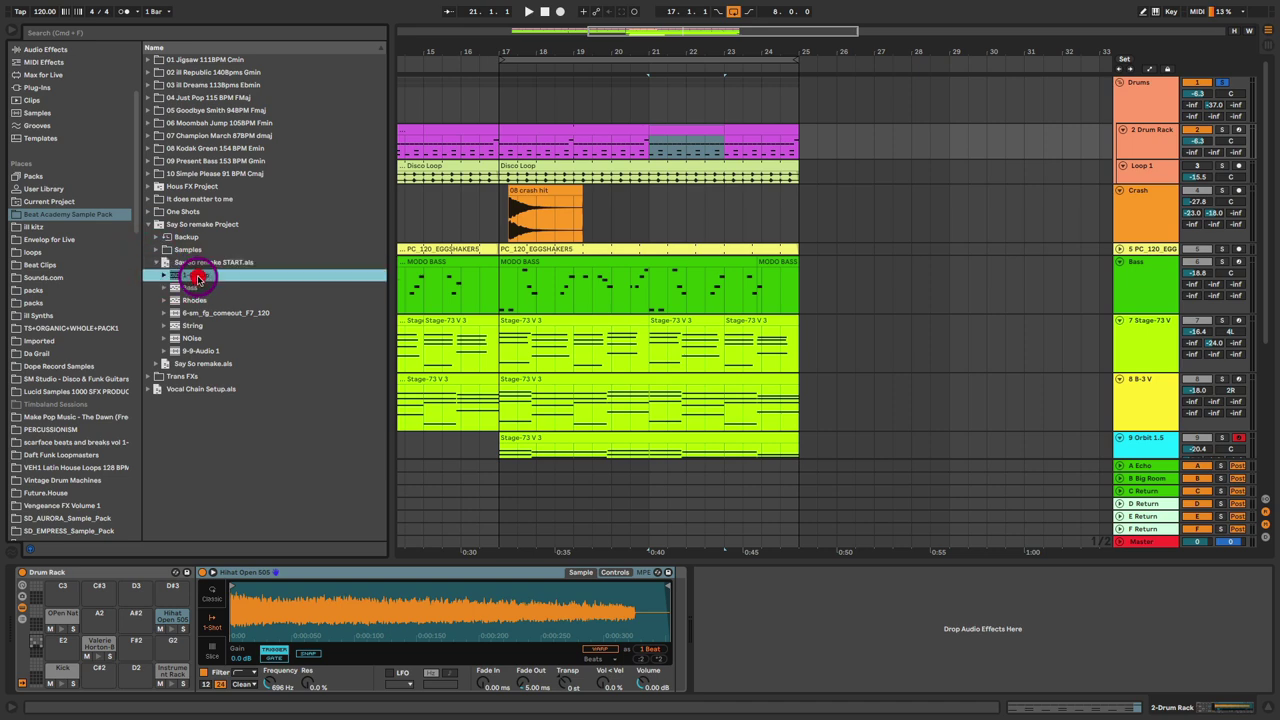
pyautogui.click(194, 287)
pyautogui.click(194, 300)
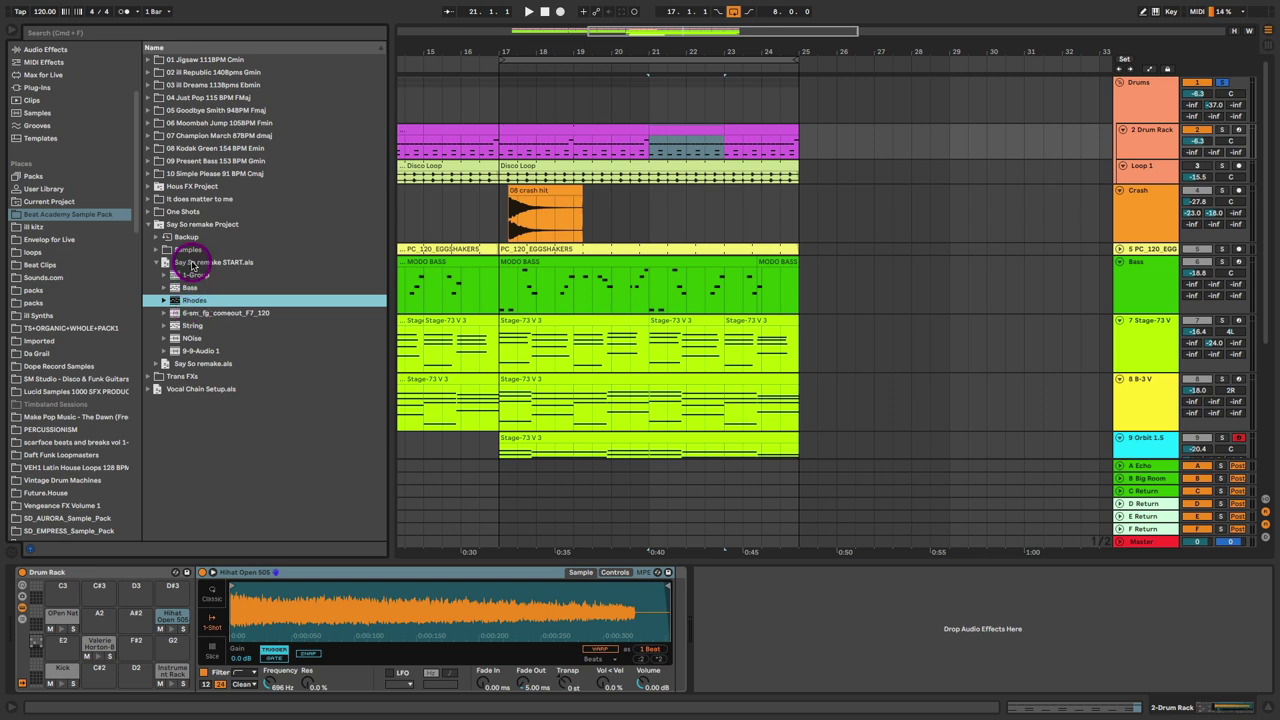
pyautogui.click(187, 276)
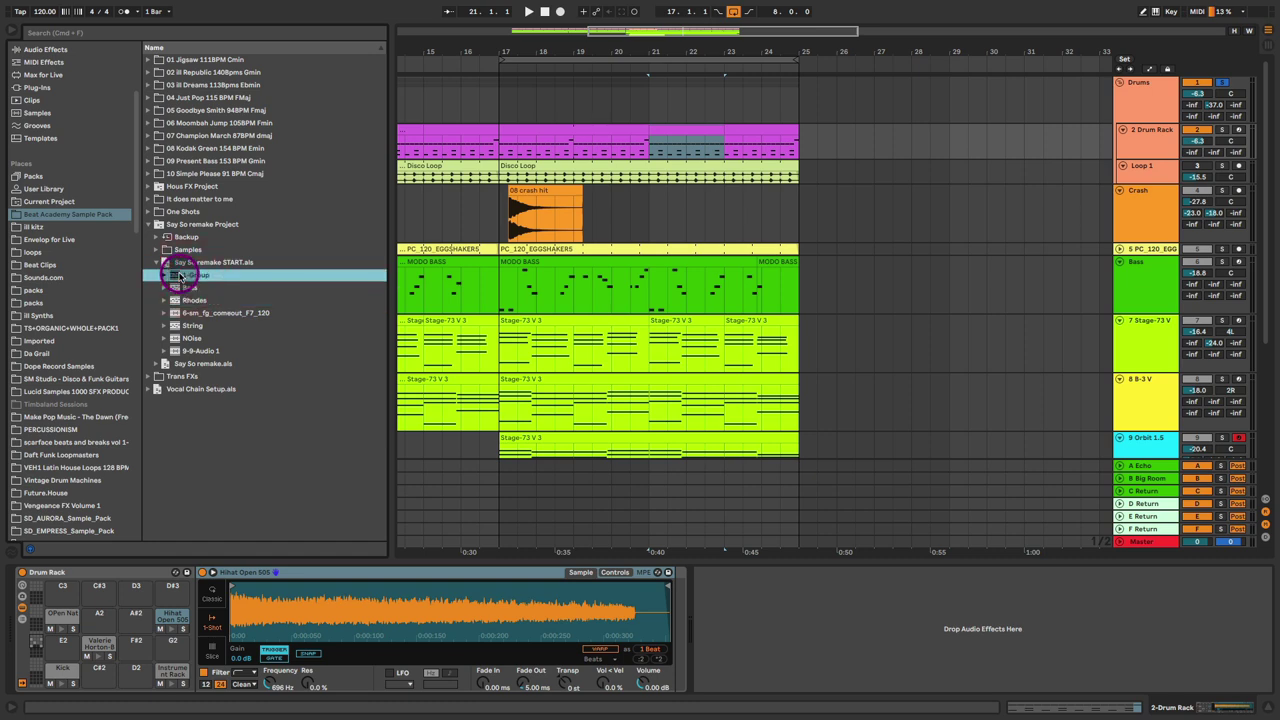
pyautogui.moveTo(555, 475); pyautogui.dragTo(673, 226)
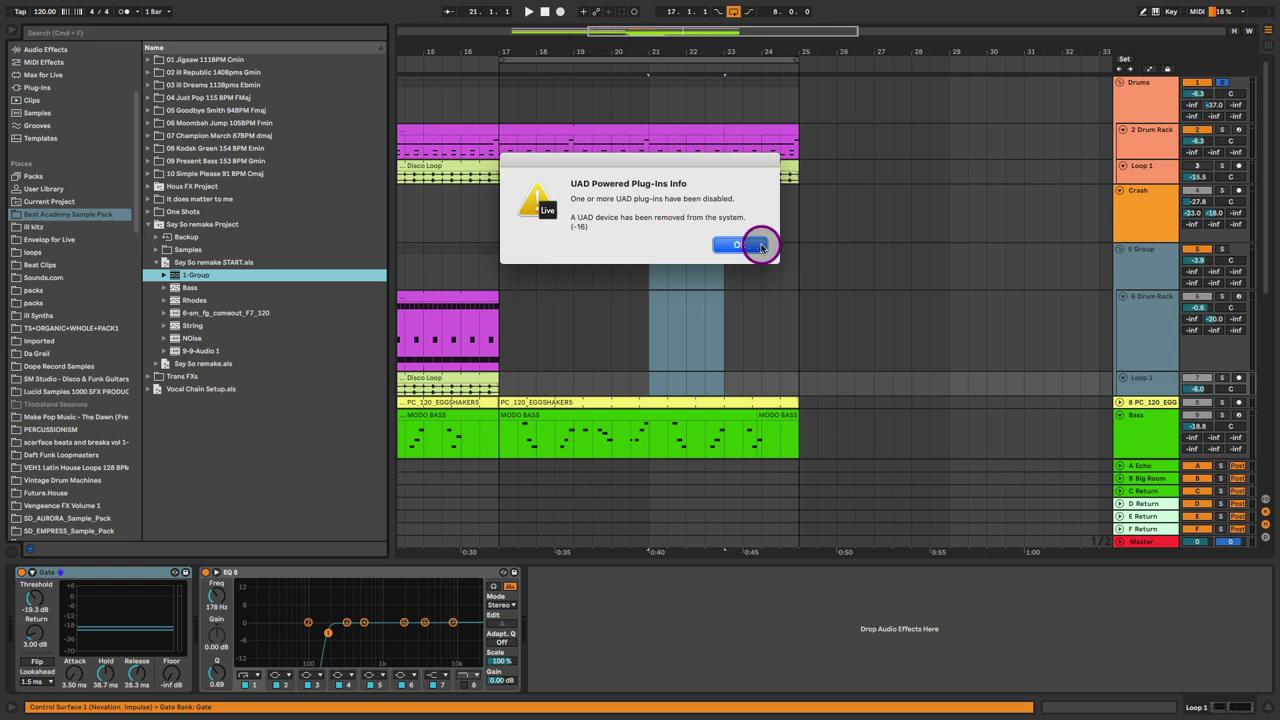
pyautogui.click(758, 245)
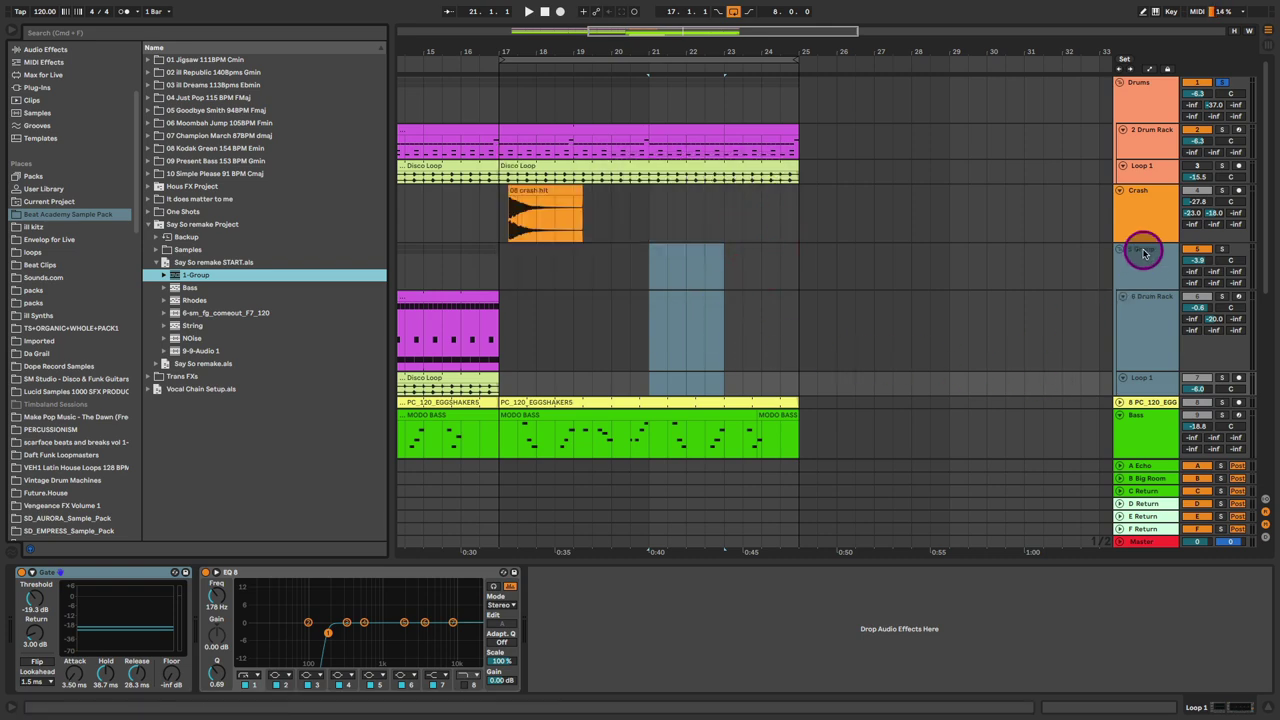
pyautogui.click(1147, 254)
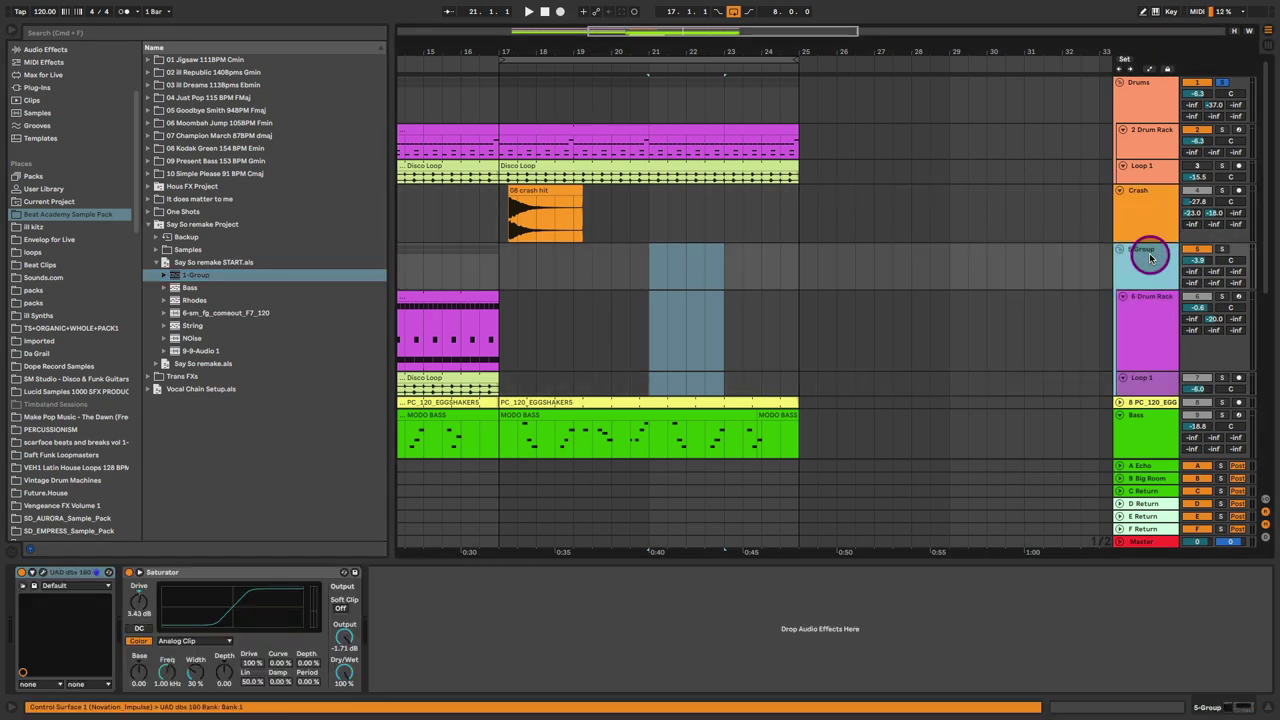
pyautogui.press('Delete')
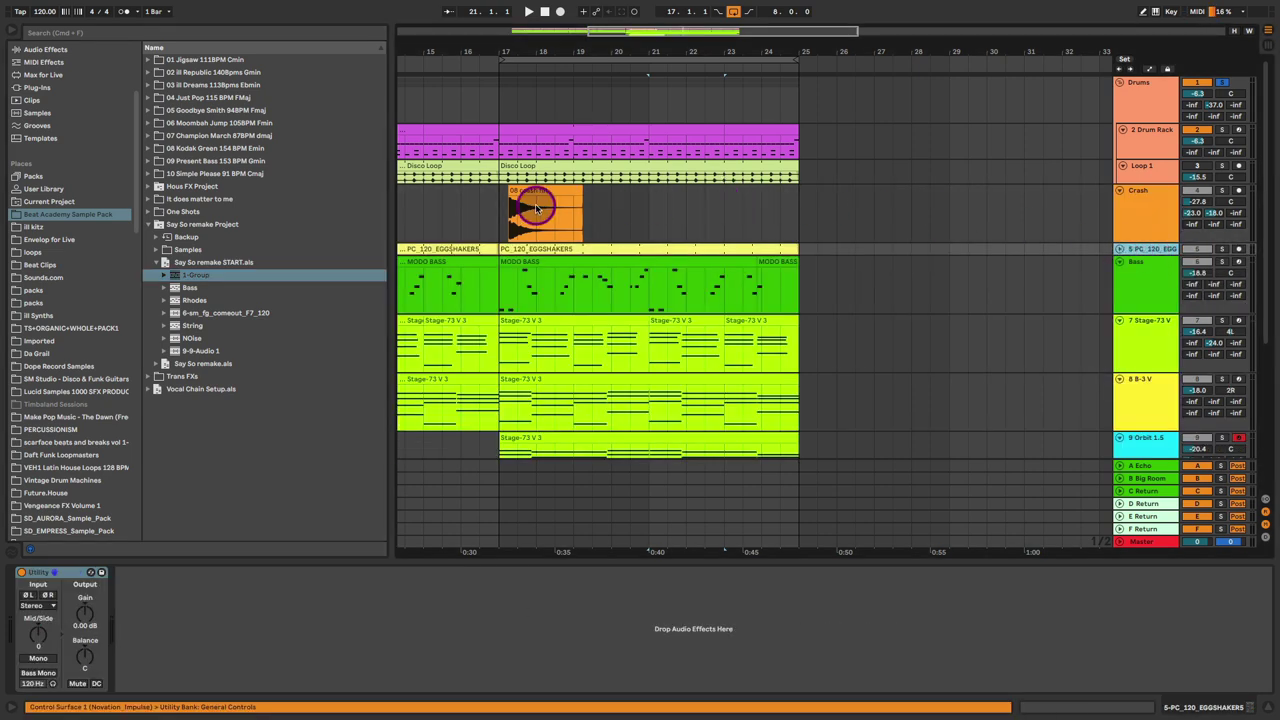
pyautogui.click(494, 203)
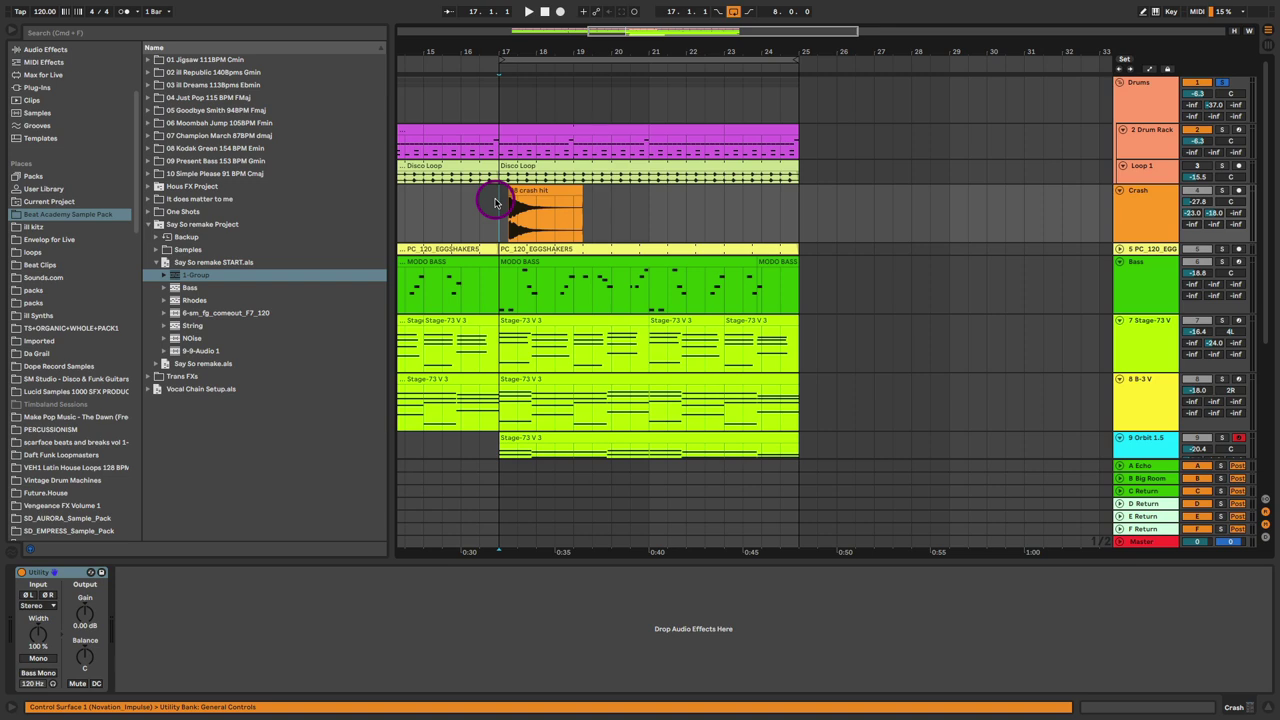
pyautogui.click(1160, 142)
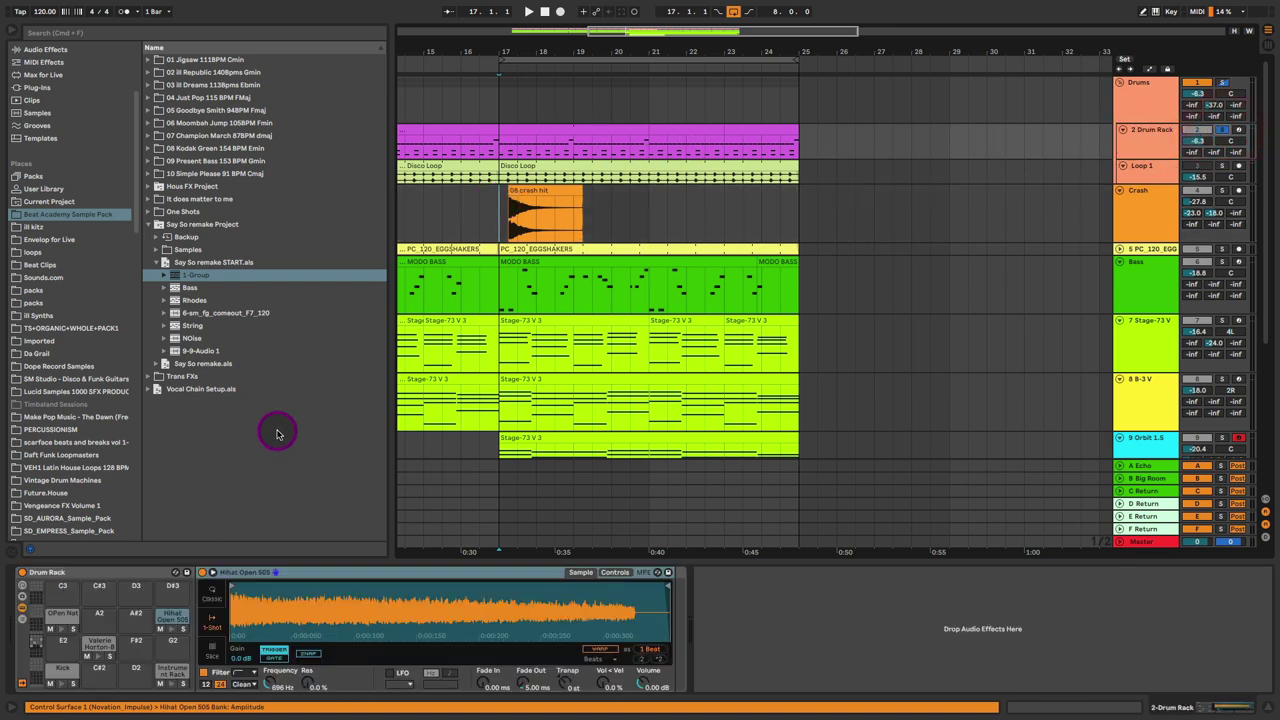
# Check the drum clip's notes, then select and solo the Loop 1 track.
pyautogui.doubleClick(543, 137)
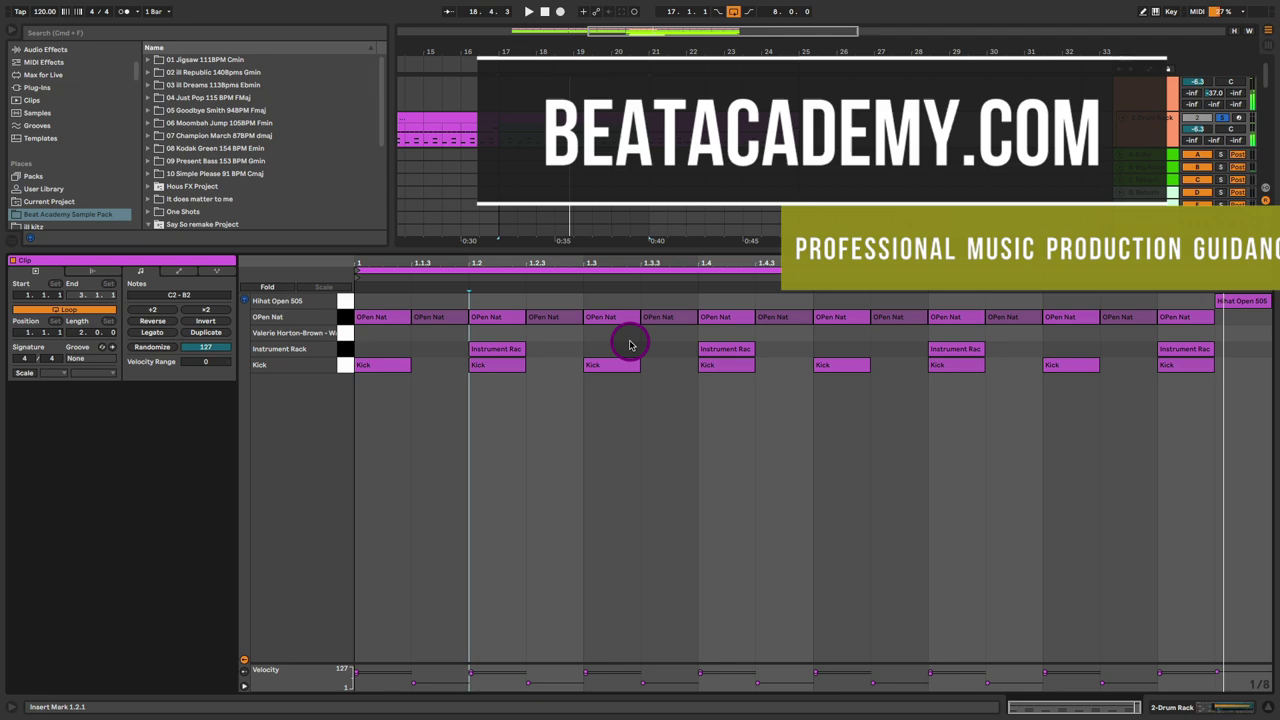
pyautogui.hotkey('shift', 'Tab')
pyautogui.click(577, 149)
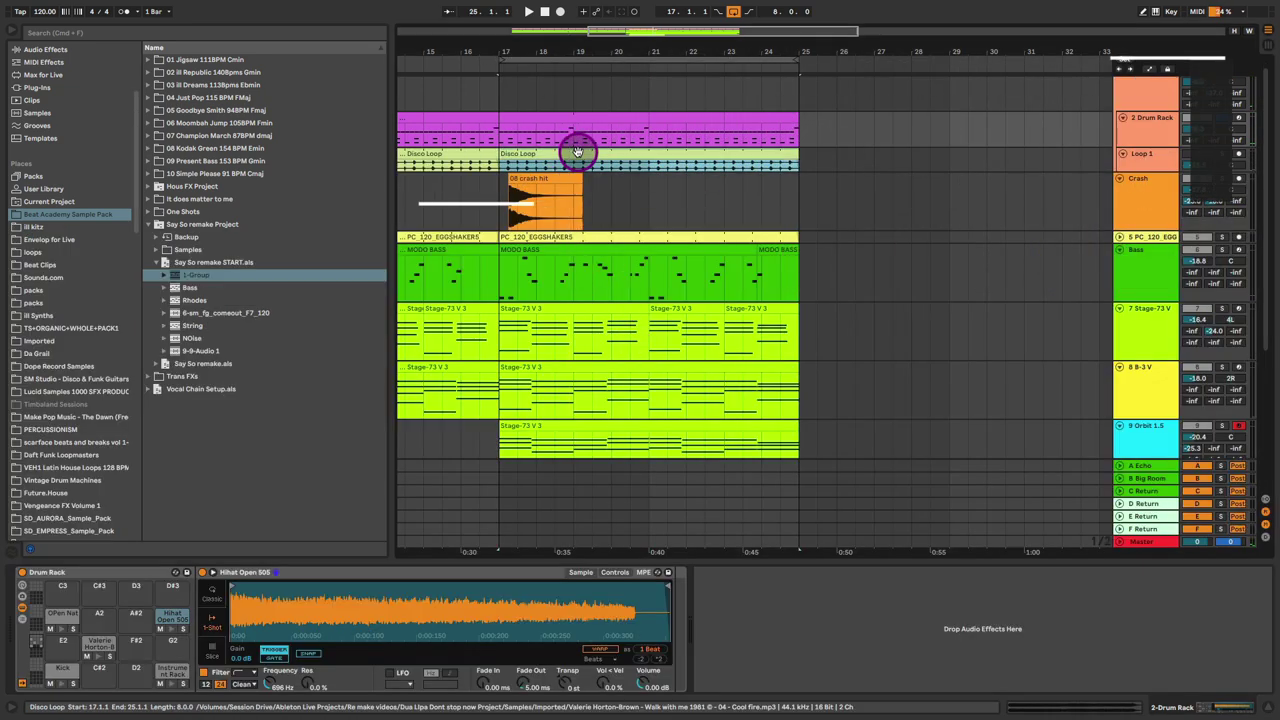
pyautogui.click(1122, 147)
pyautogui.click(1187, 142)
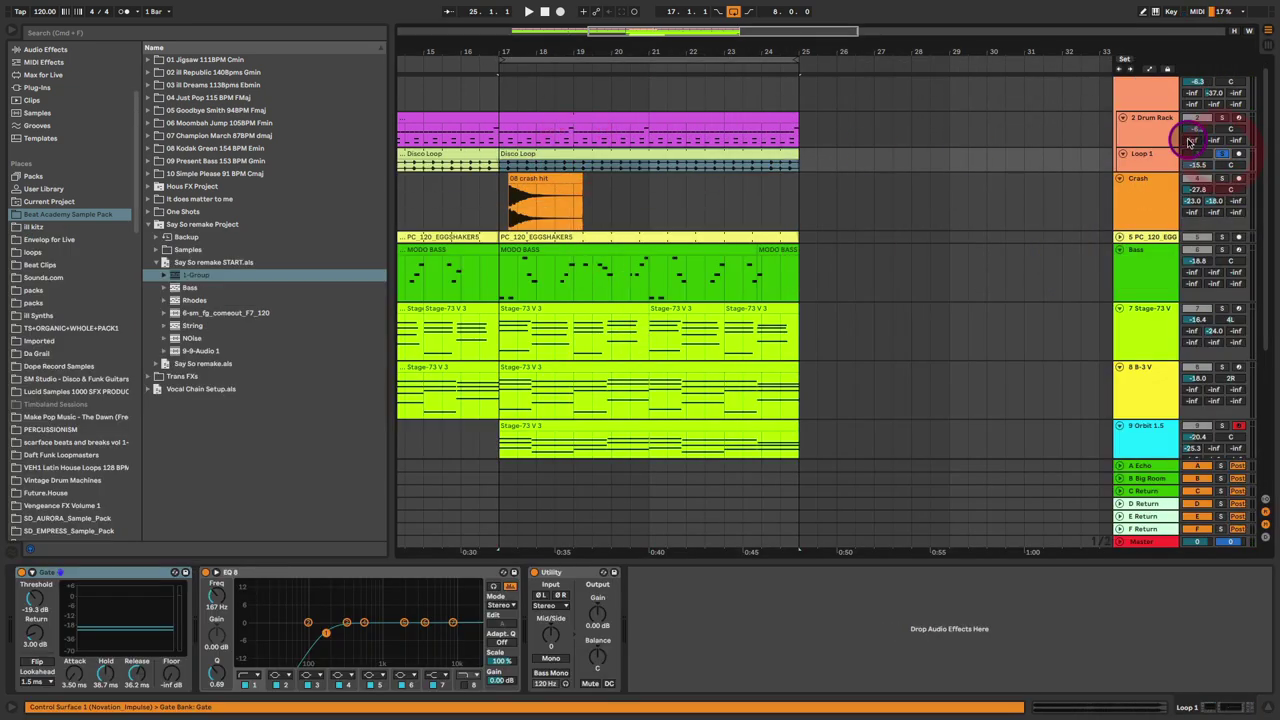
# Play and stop from bar 17, then make Loop 1 taller to show its waveform.
pyautogui.press('space')
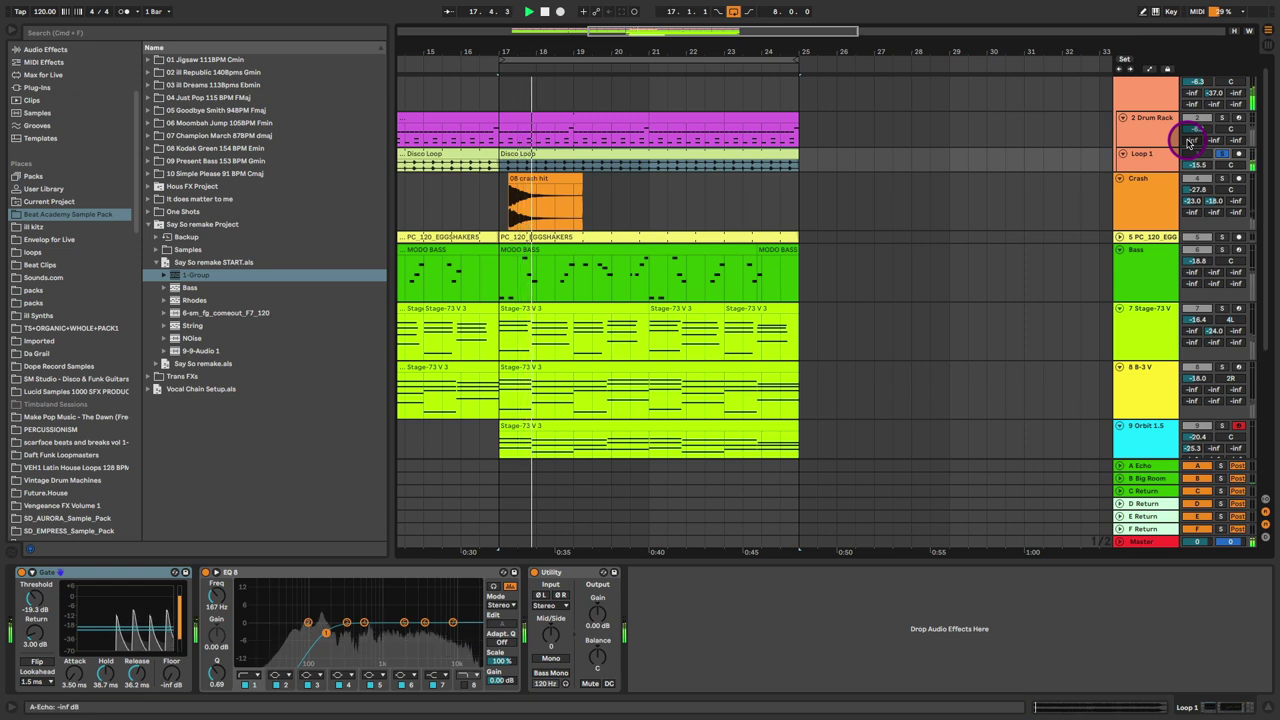
pyautogui.press('space')
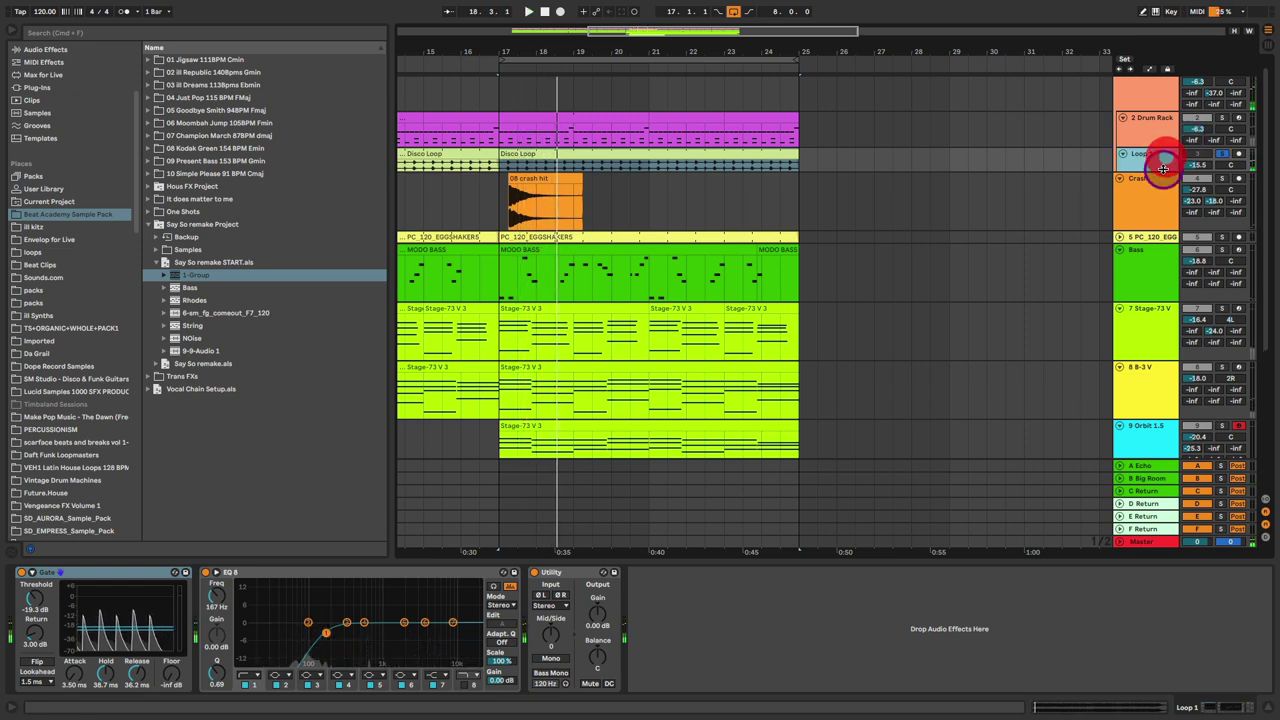
pyautogui.moveTo(1163, 156); pyautogui.dragTo(1157, 194)
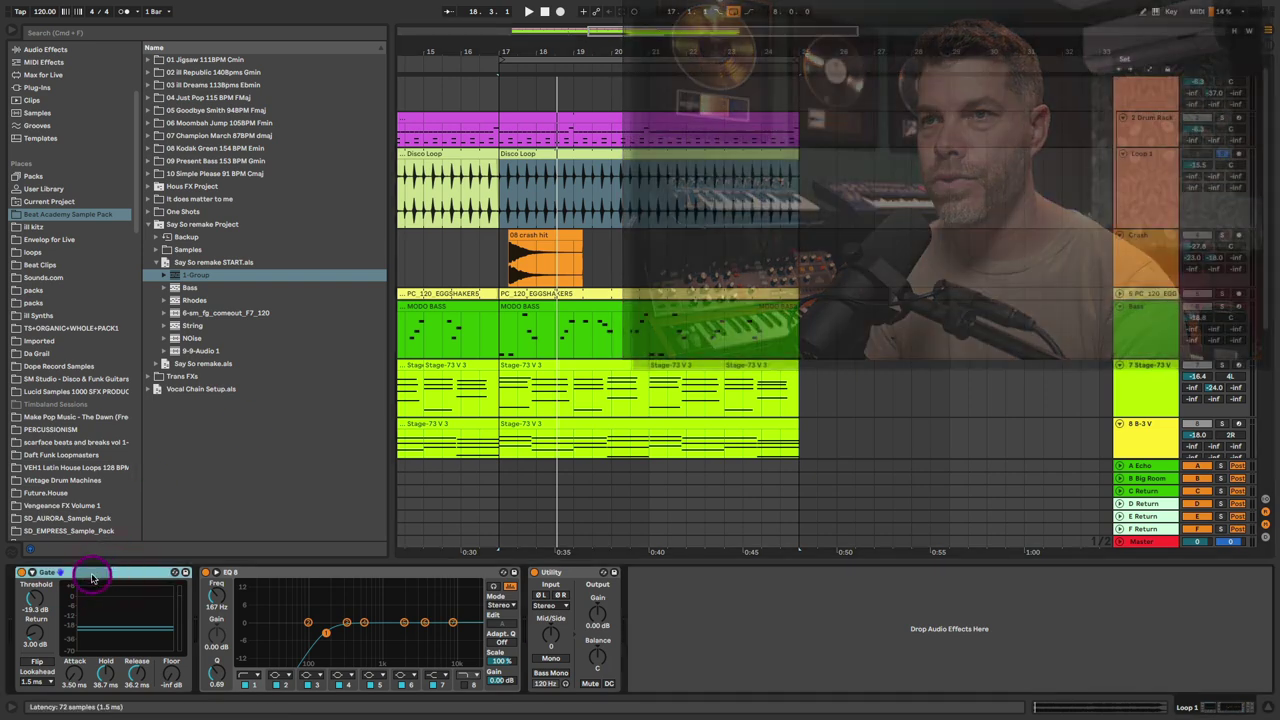
# Compare Loop 1 with its Gate and EQ Eight bypassed during playback, then re-enable the Gate.
pyautogui.click(22, 573)
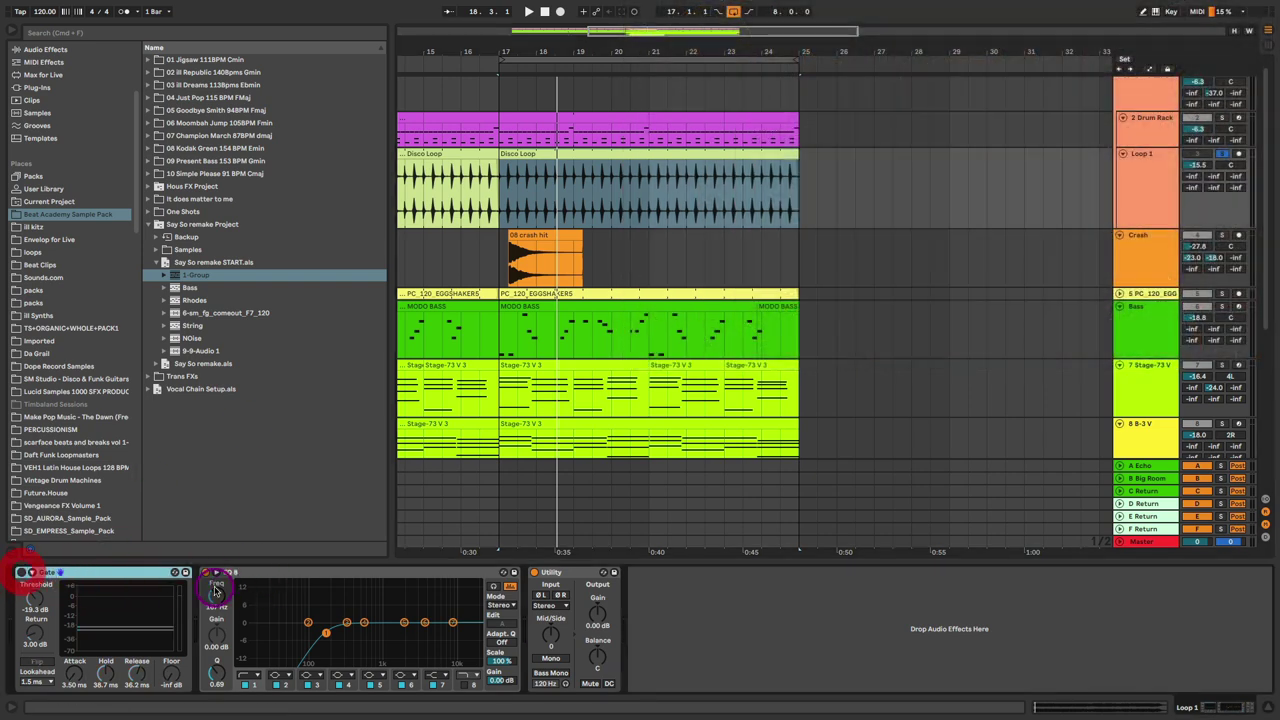
pyautogui.click(206, 572)
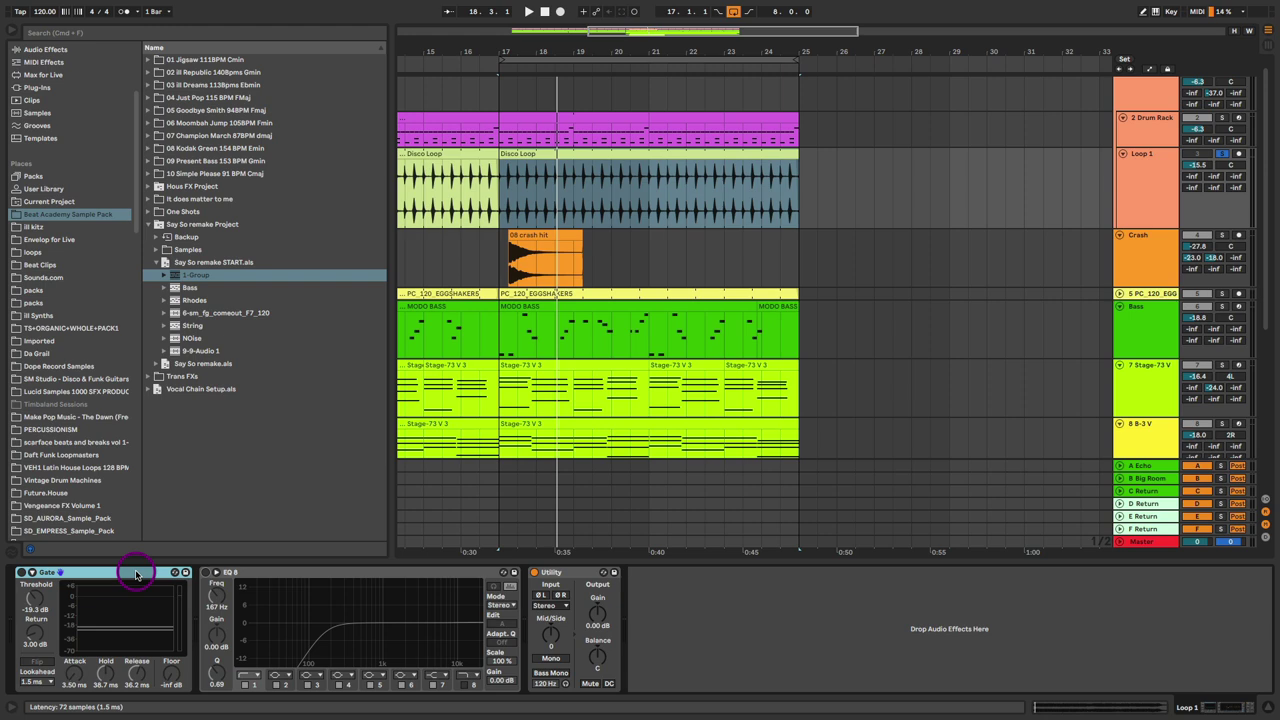
pyautogui.press('space')
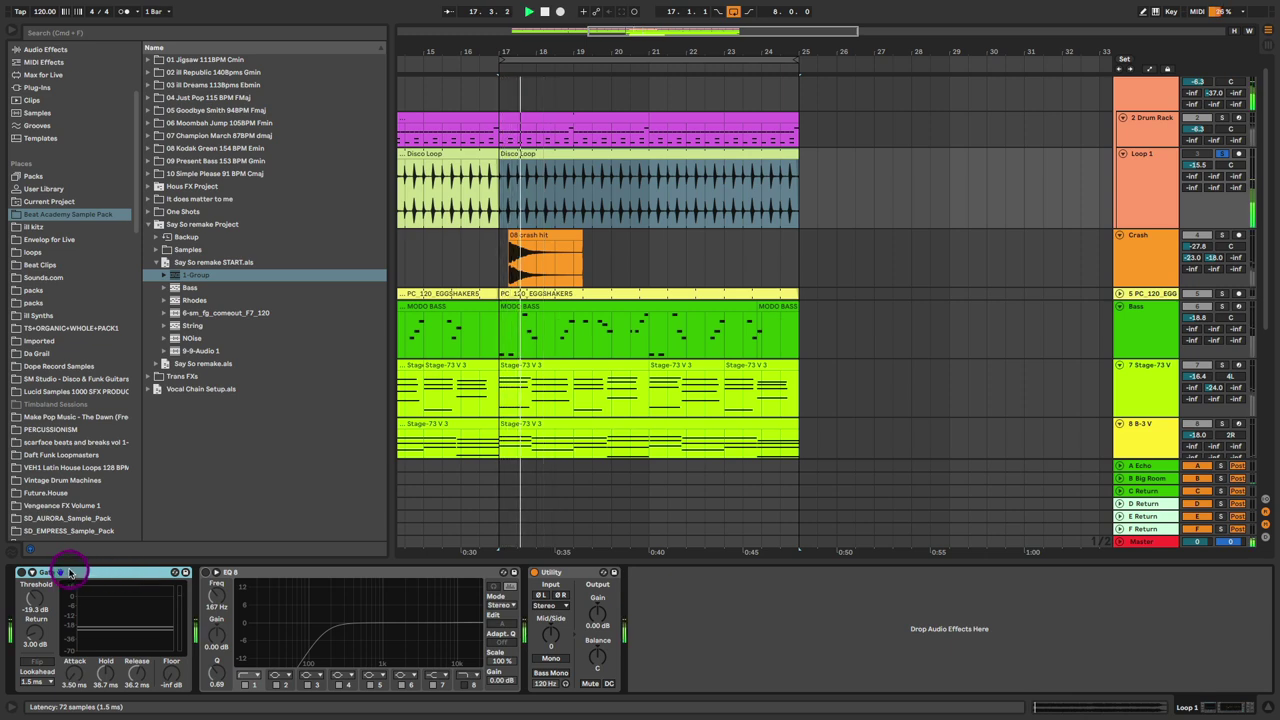
pyautogui.click(22, 574)
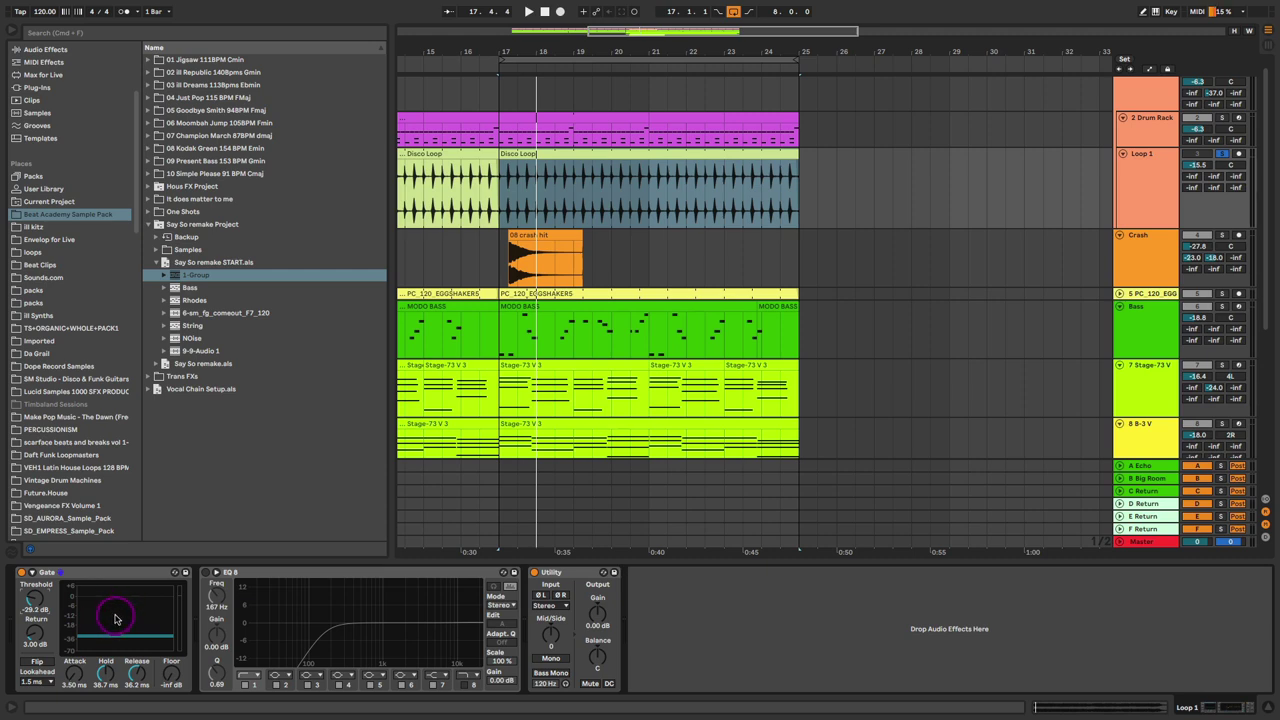
# Set the Gate threshold to -20.8 dB and play to hear the gated loop.
pyautogui.moveTo(98, 620); pyautogui.dragTo(31, 602)
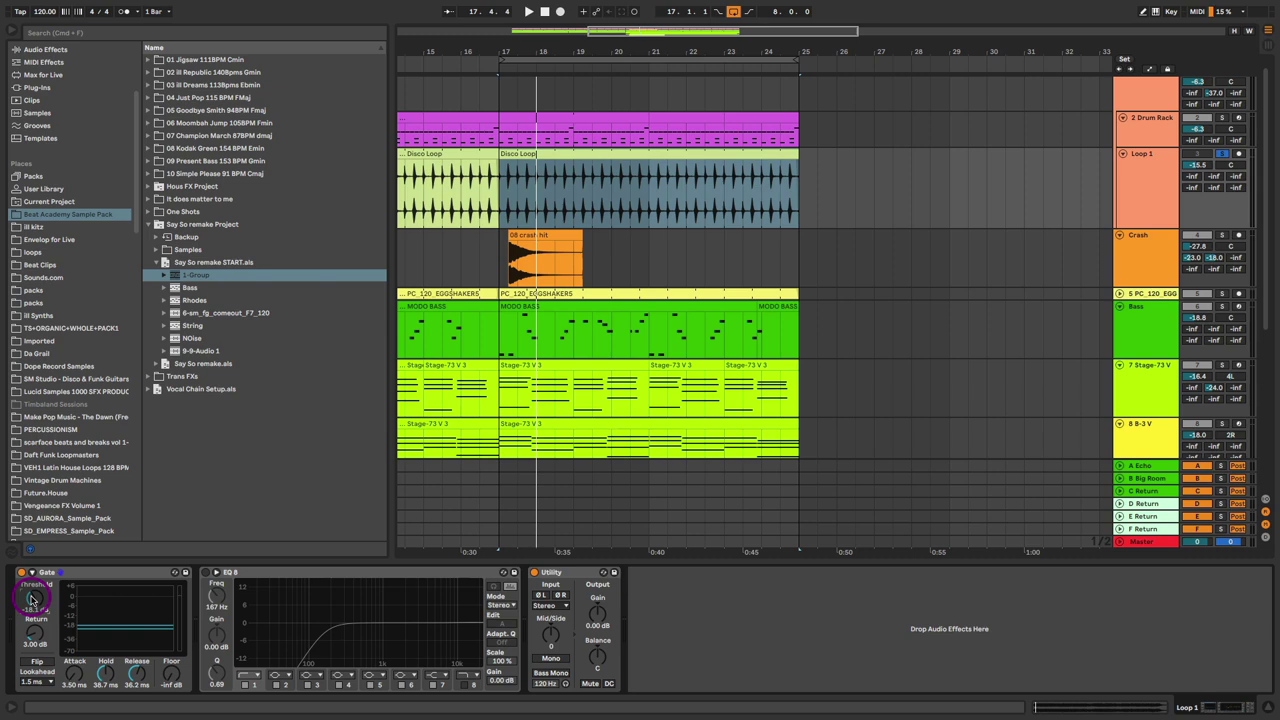
pyautogui.press('space')
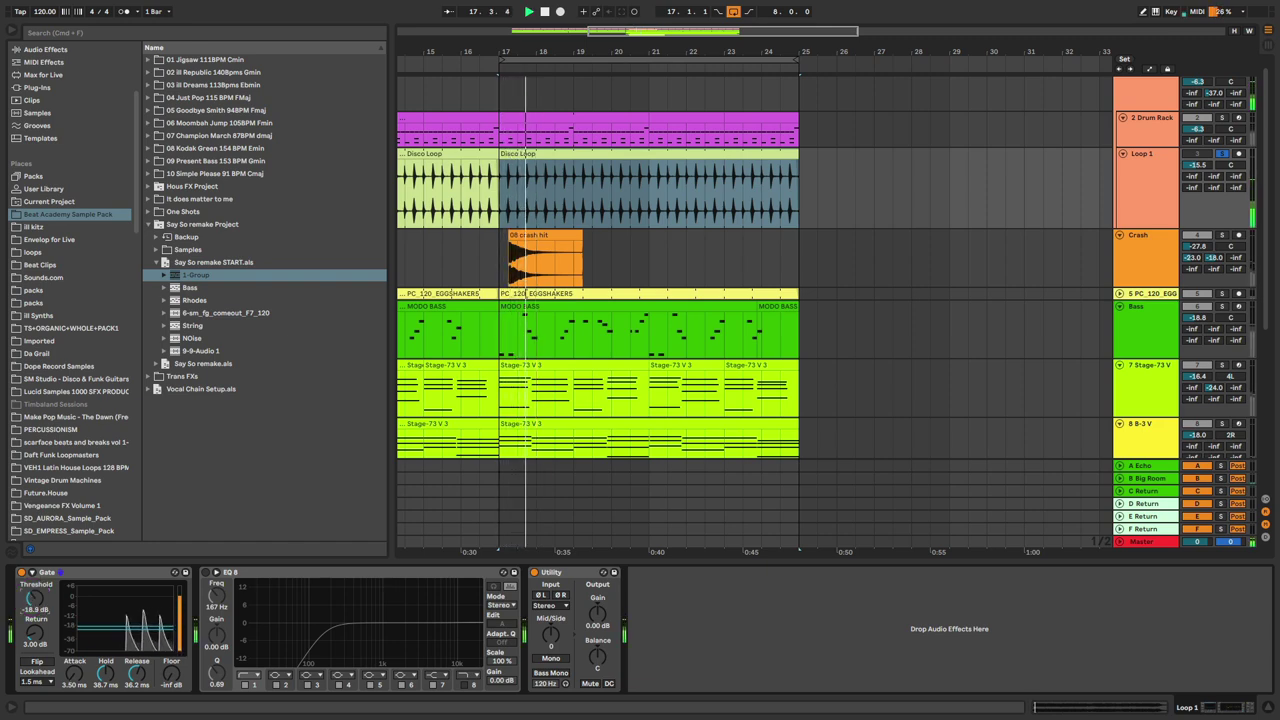
pyautogui.moveTo(33, 597); pyautogui.dragTo(34, 596)
# Move Loop 1's EQ Eight low cut to 178 Hz, solo 2 Drum Rack, and replay from bar 17.
pyautogui.click(207, 572)
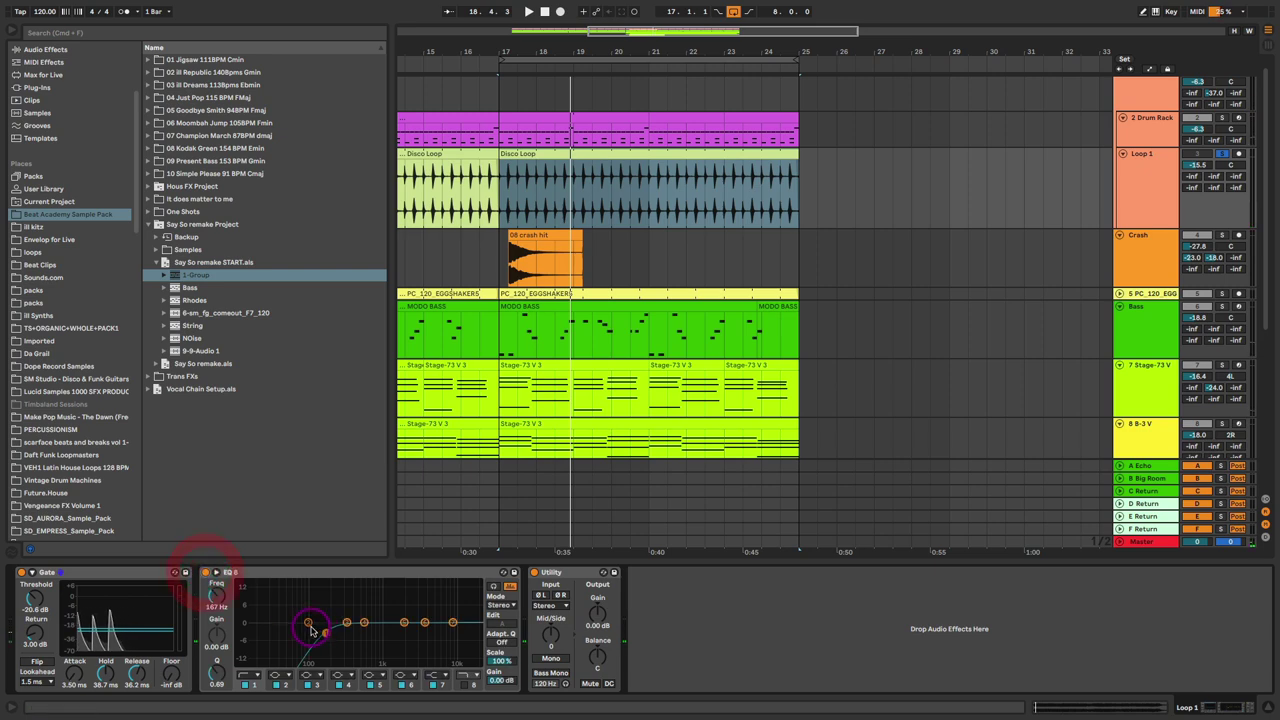
pyautogui.moveTo(326, 634); pyautogui.dragTo(328, 634)
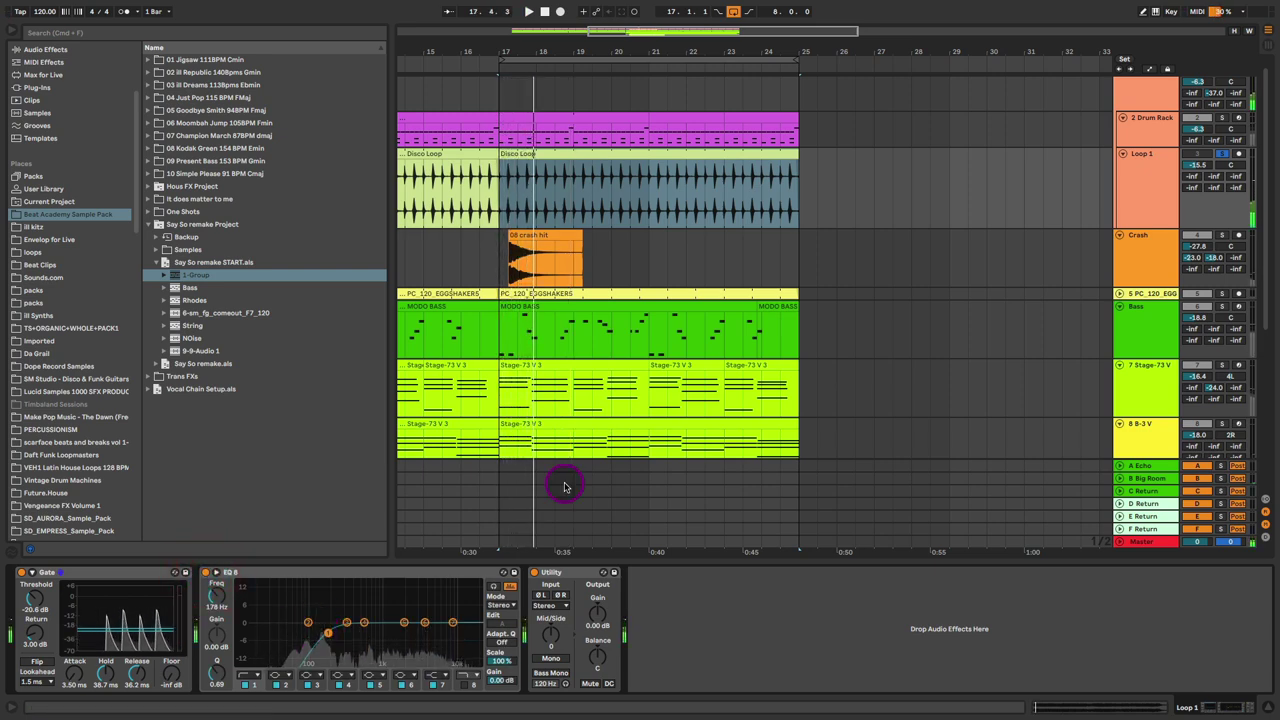
pyautogui.click(1221, 118)
pyautogui.press('space')
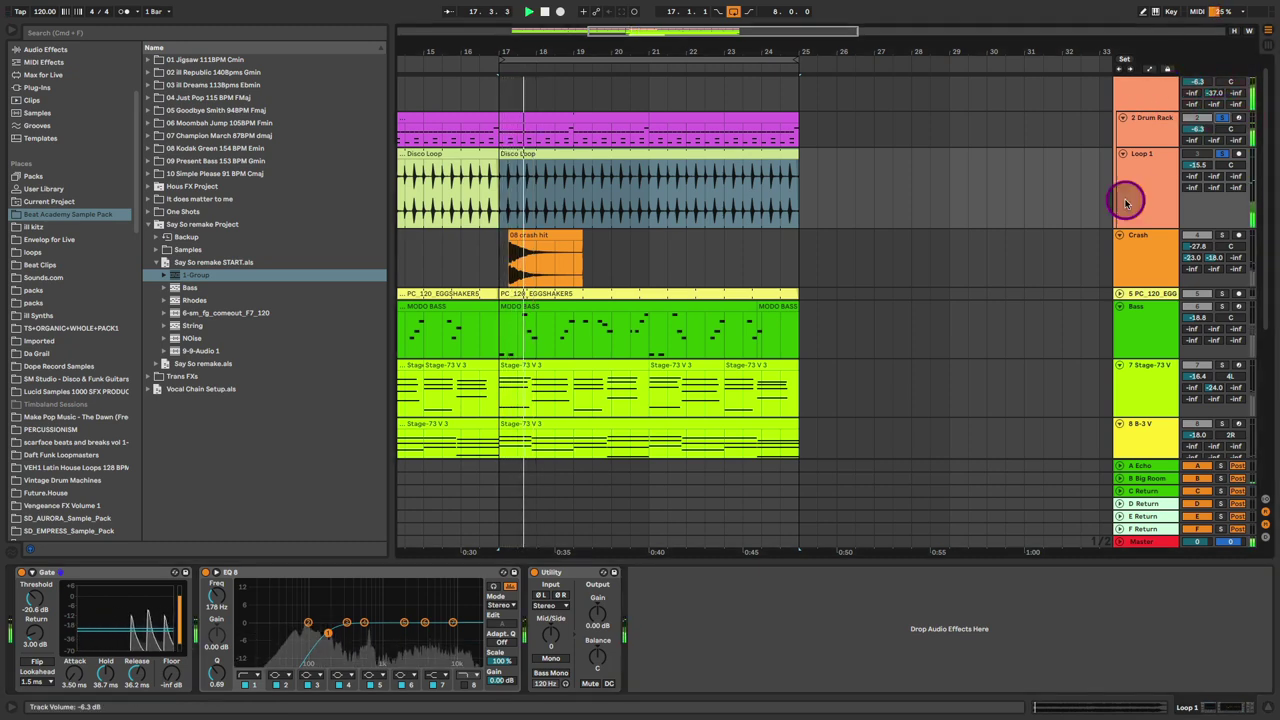
pyautogui.click(1226, 153)
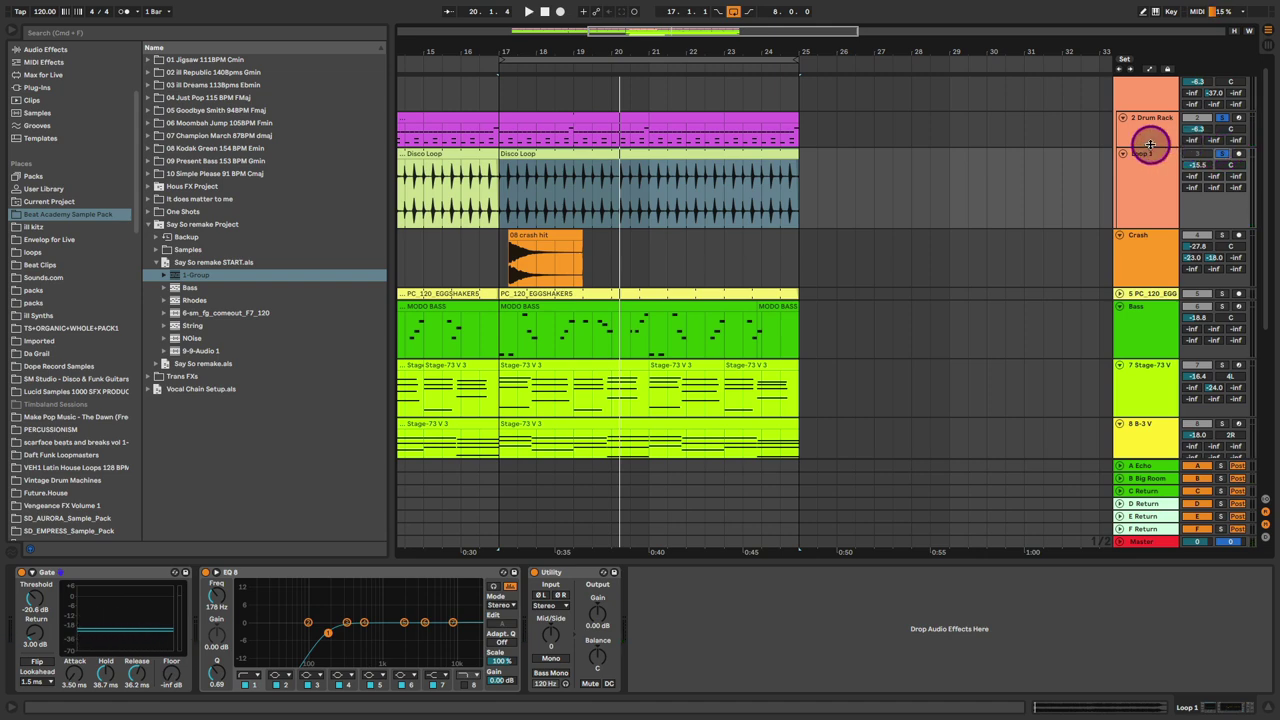
pyautogui.scroll(1, 1018, 230)
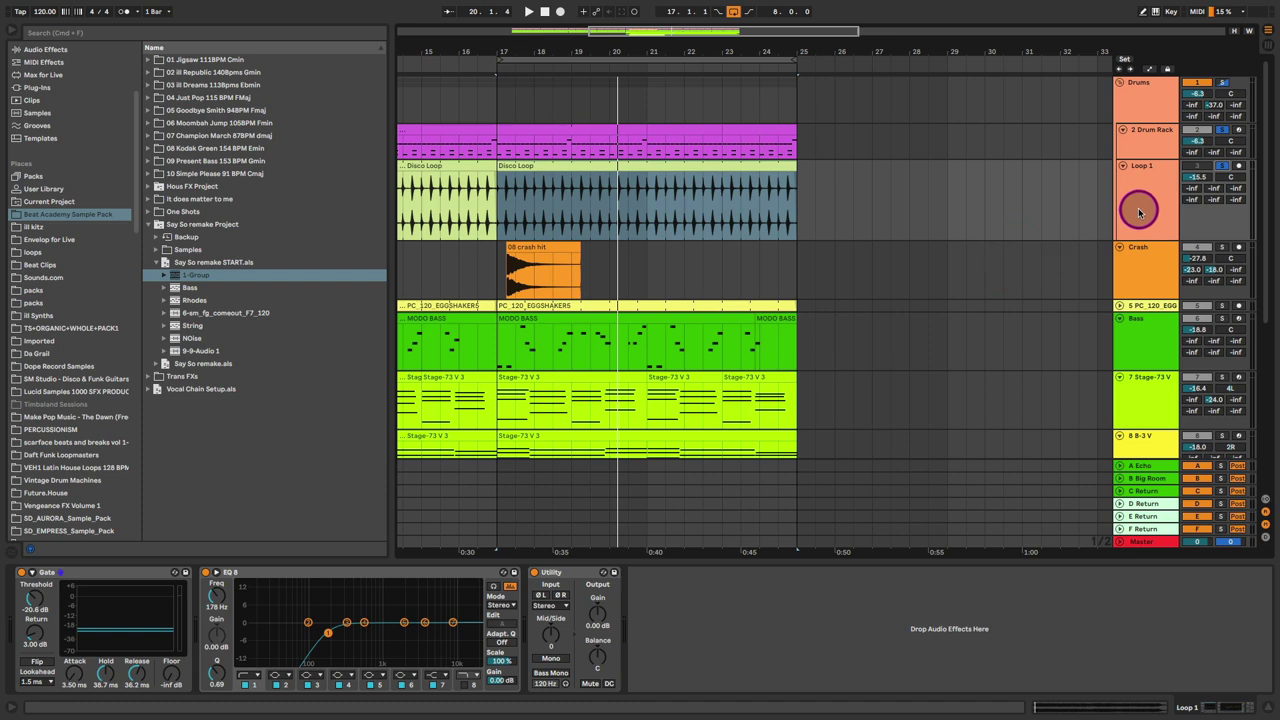
# Open the Drums group's Fairchild compressor and compare the drums with it on and off during playback.
pyautogui.click(1145, 140)
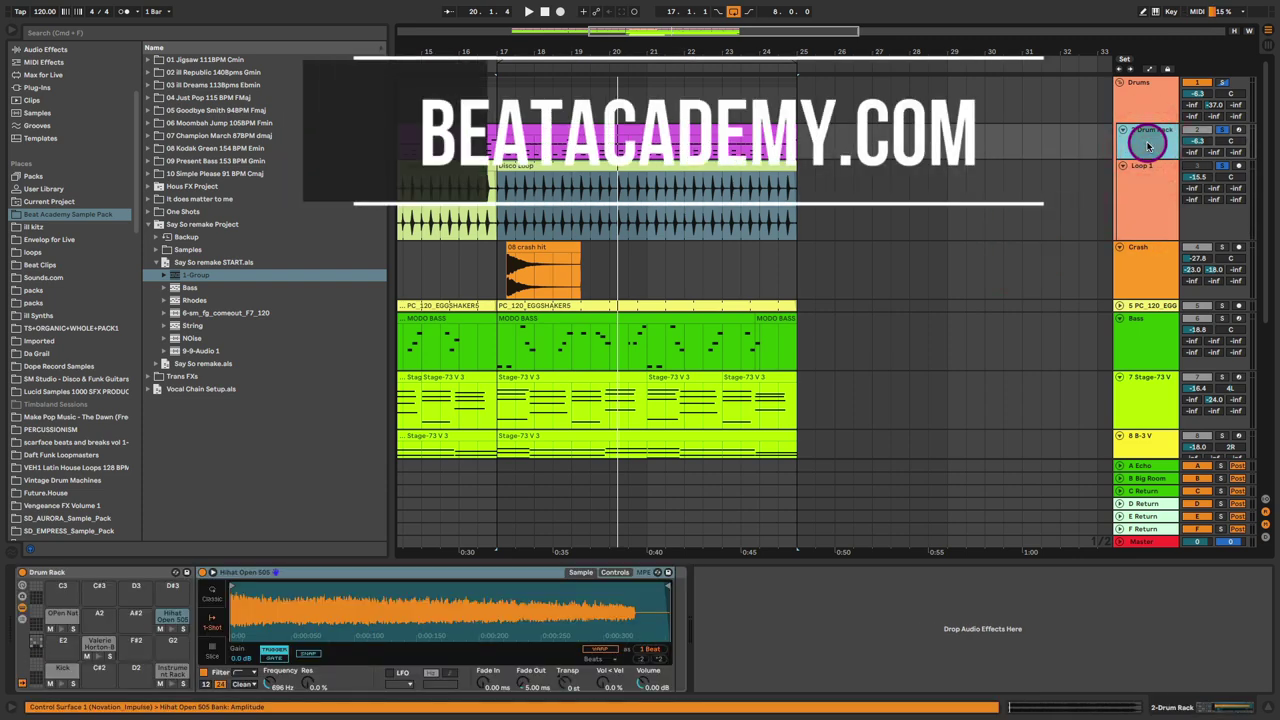
pyautogui.click(1143, 108)
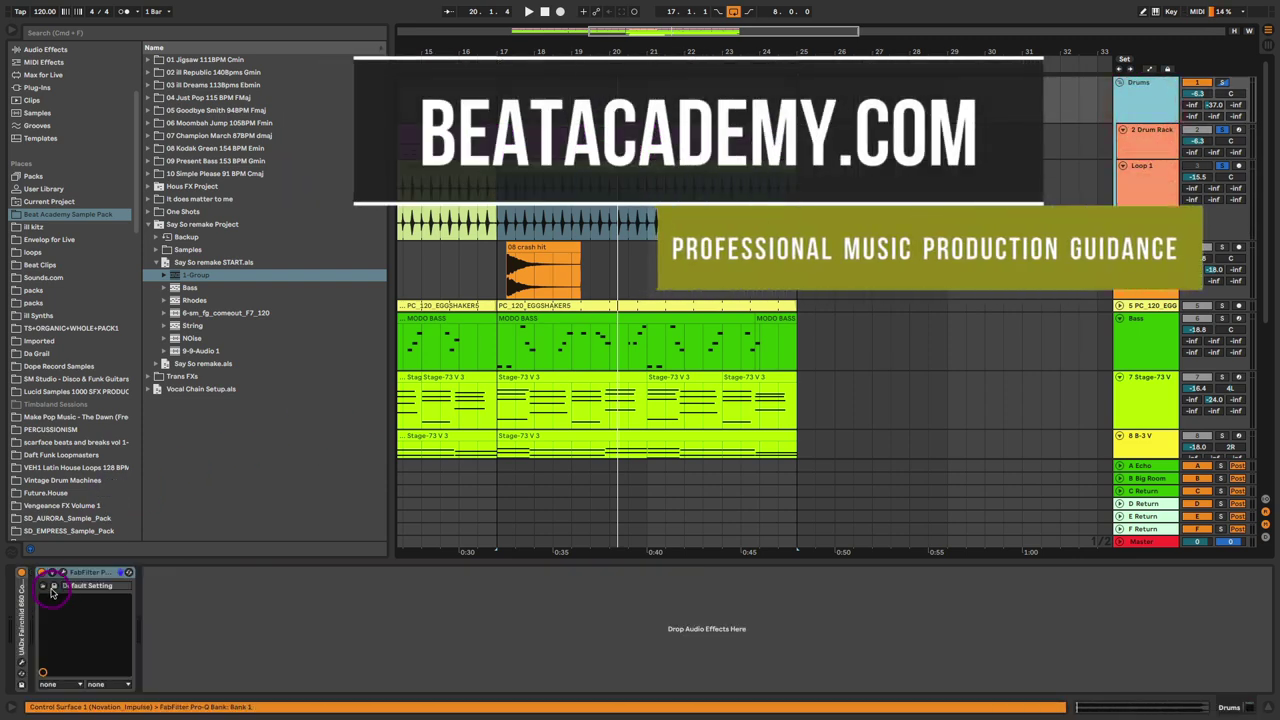
pyautogui.doubleClick(22, 603)
pyautogui.click(42, 572)
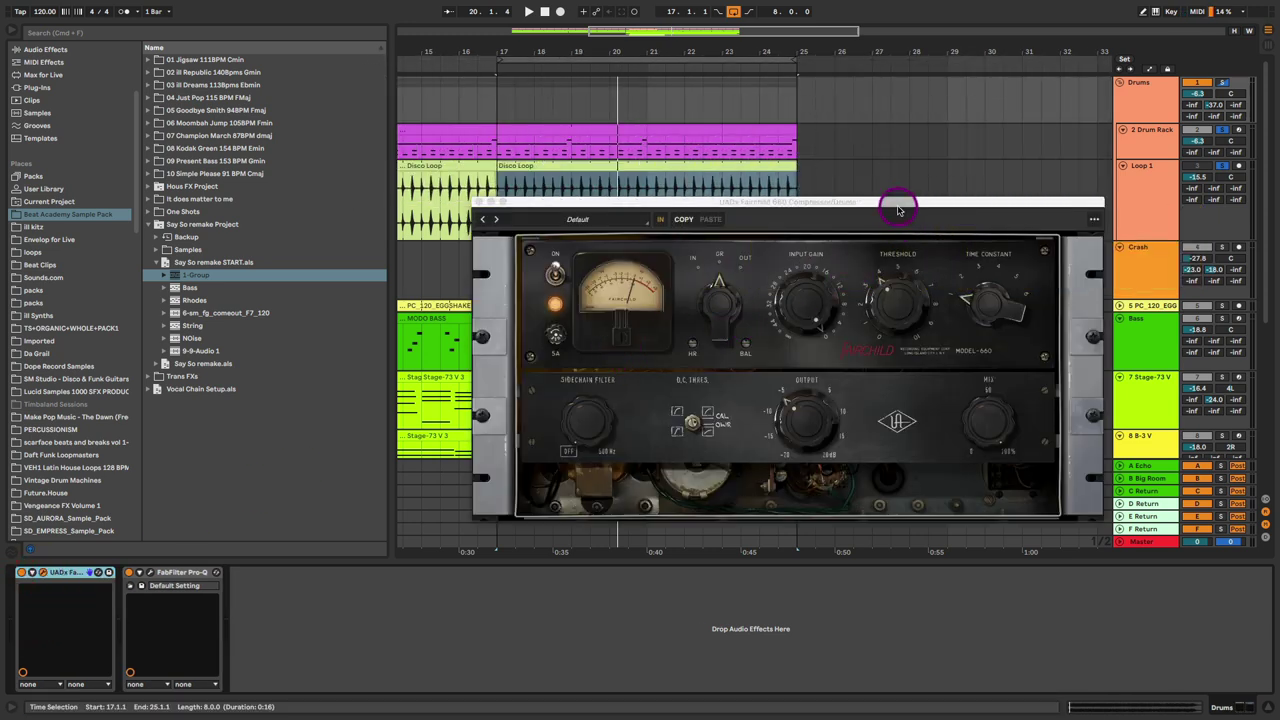
pyautogui.moveTo(897, 206); pyautogui.dragTo(780, 245)
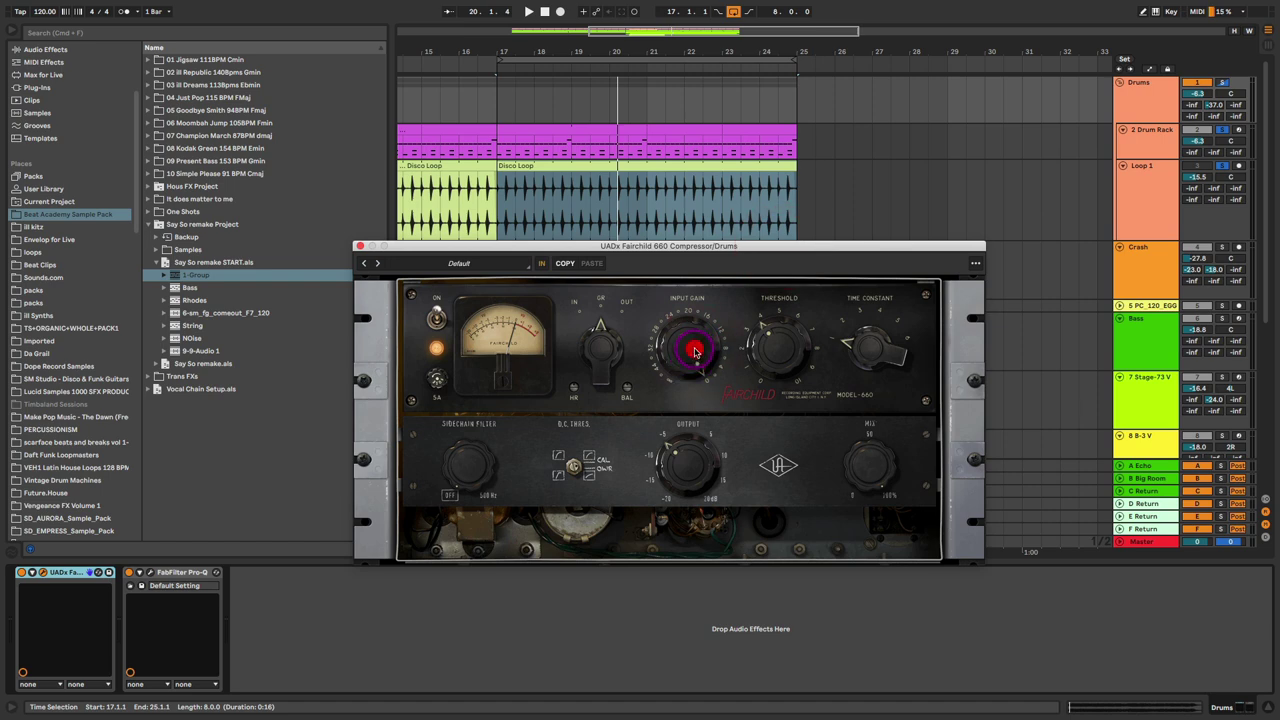
pyautogui.press('space')
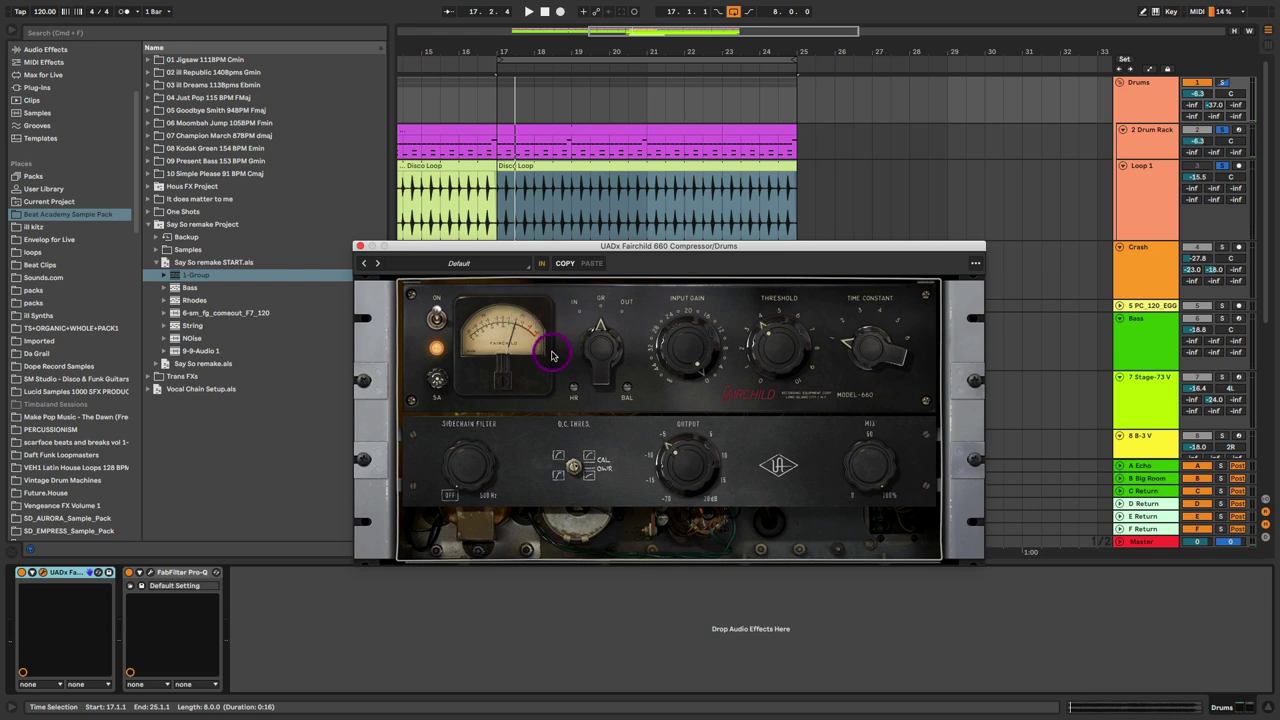
pyautogui.click(689, 349)
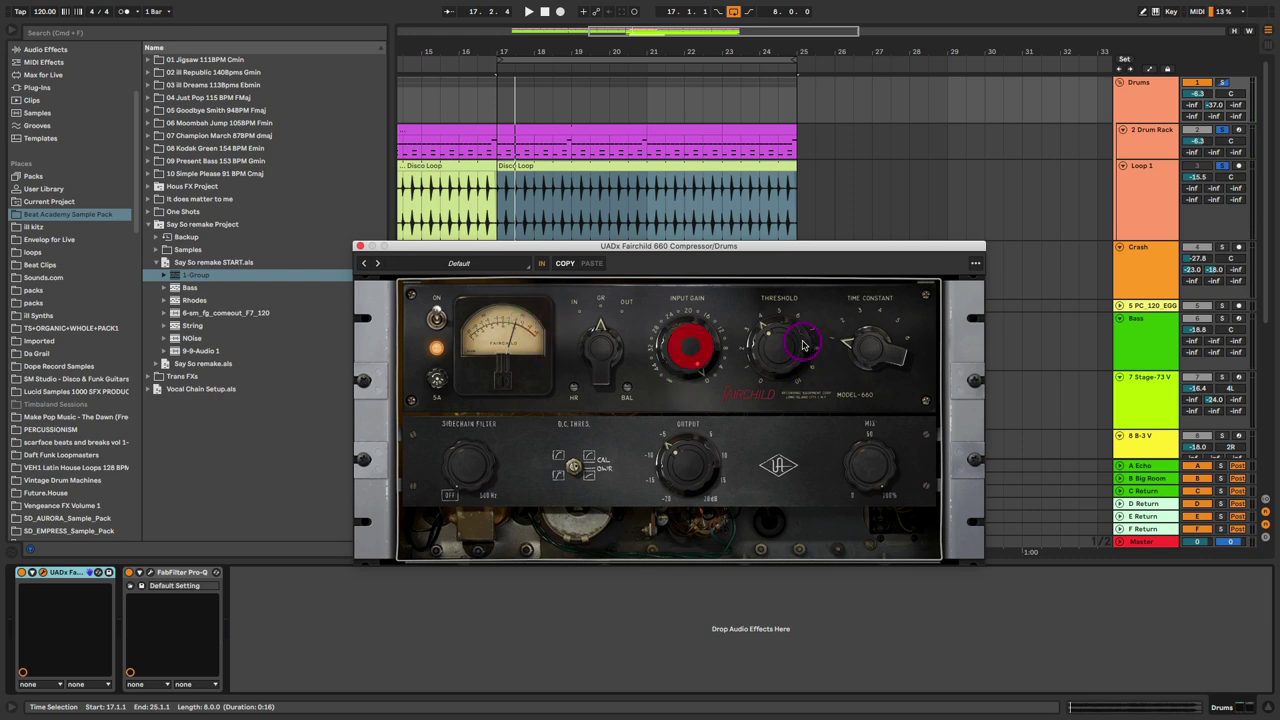
pyautogui.click(437, 350)
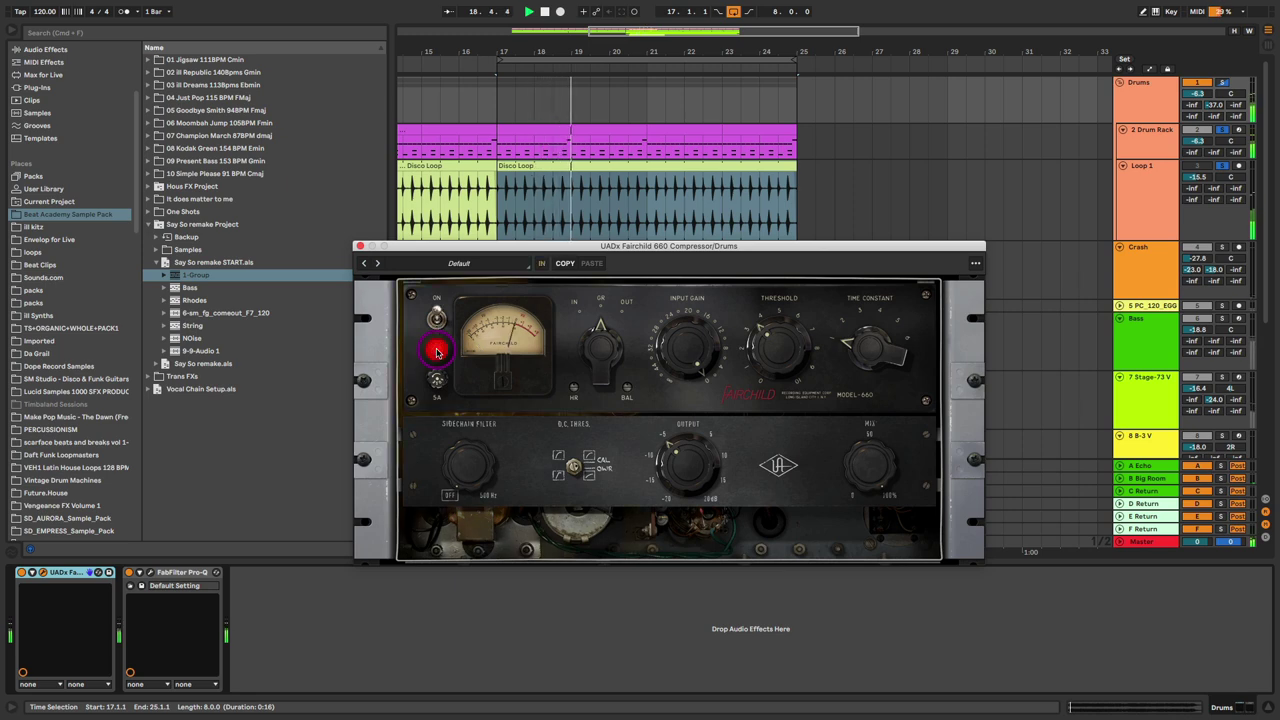
pyautogui.click(776, 349)
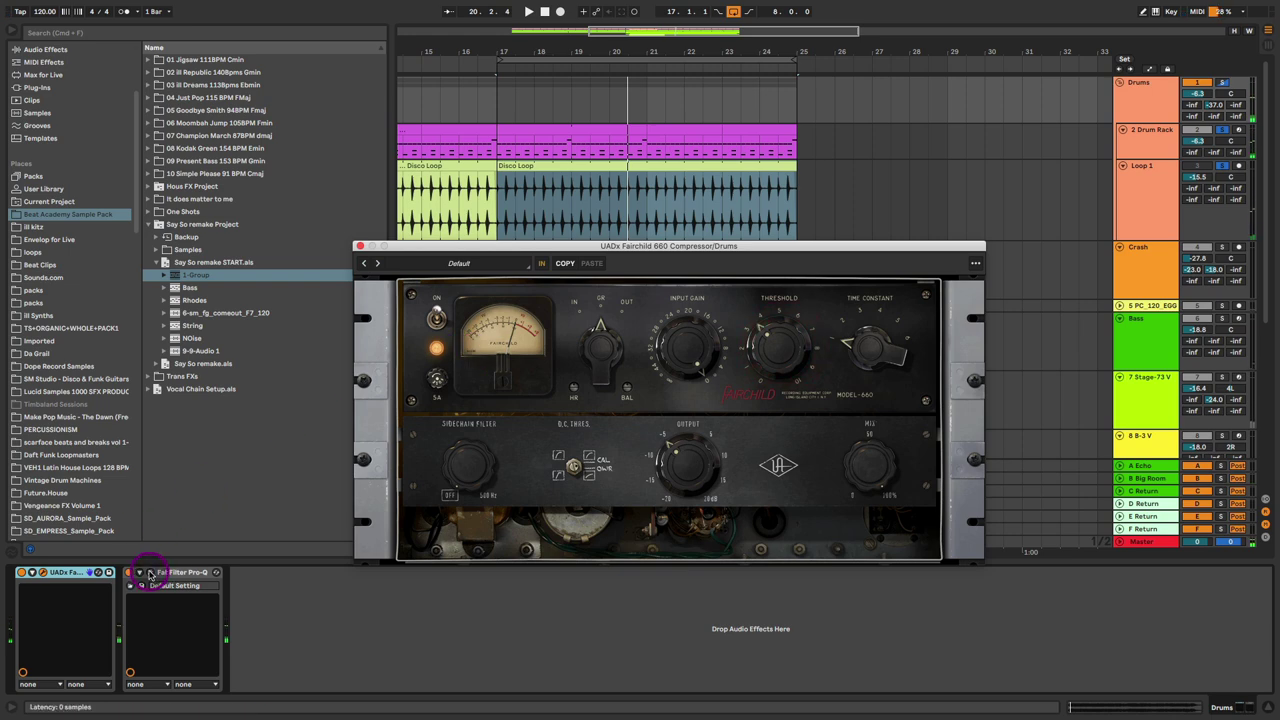
# Inspect the Drums group's Pro-Q low-shelf and mid dip bands, then close Pro-Q.
pyautogui.click(146, 578)
pyautogui.click(594, 301)
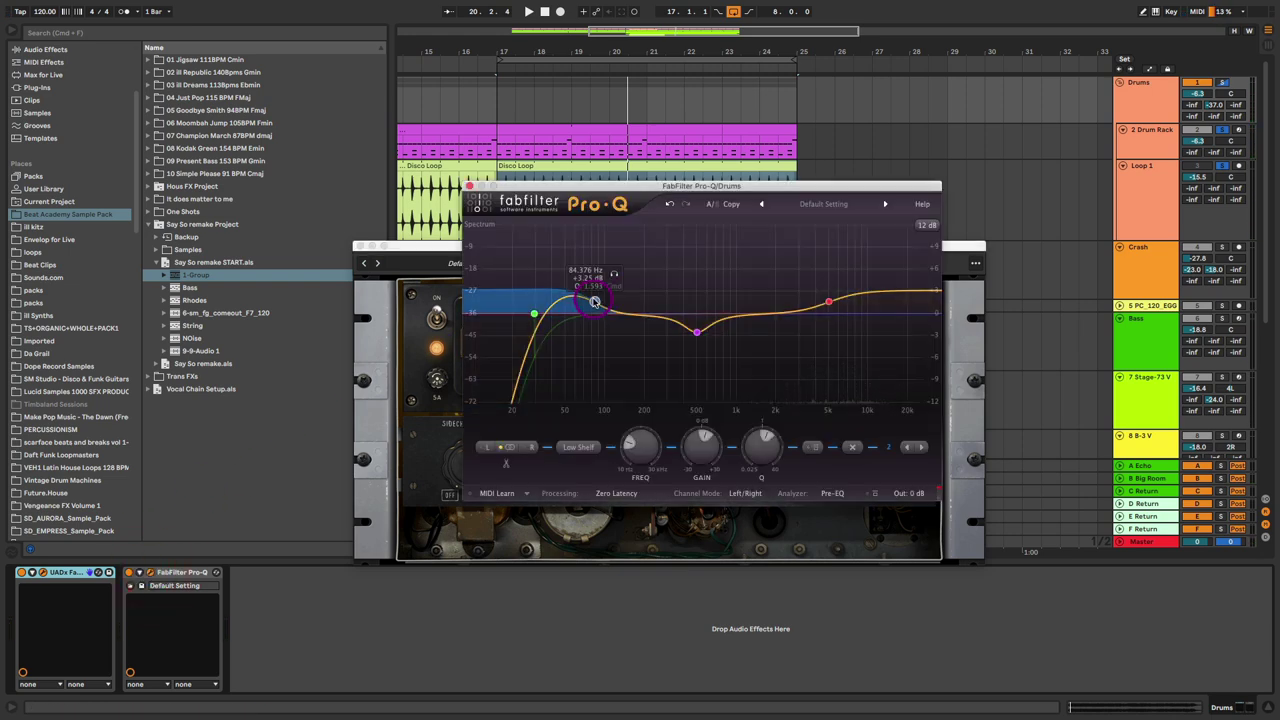
pyautogui.click(697, 334)
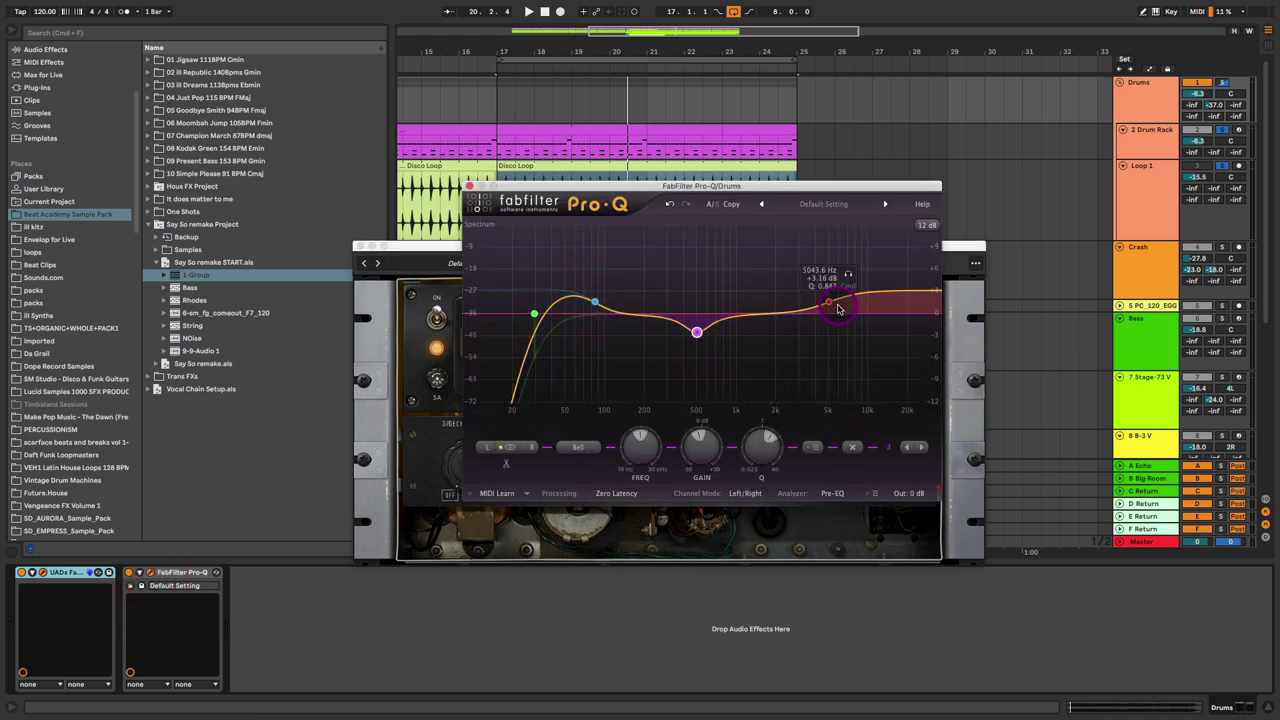
pyautogui.click(469, 186)
pyautogui.click(562, 96)
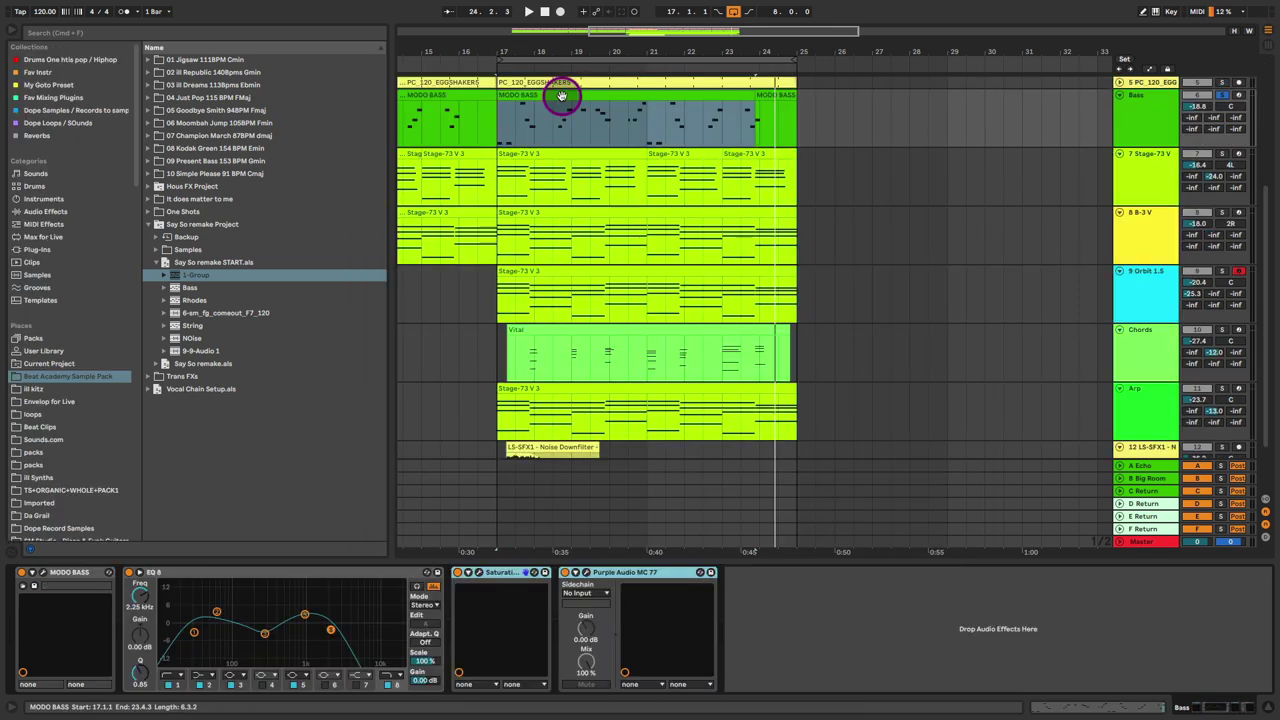
pyautogui.click(39, 573)
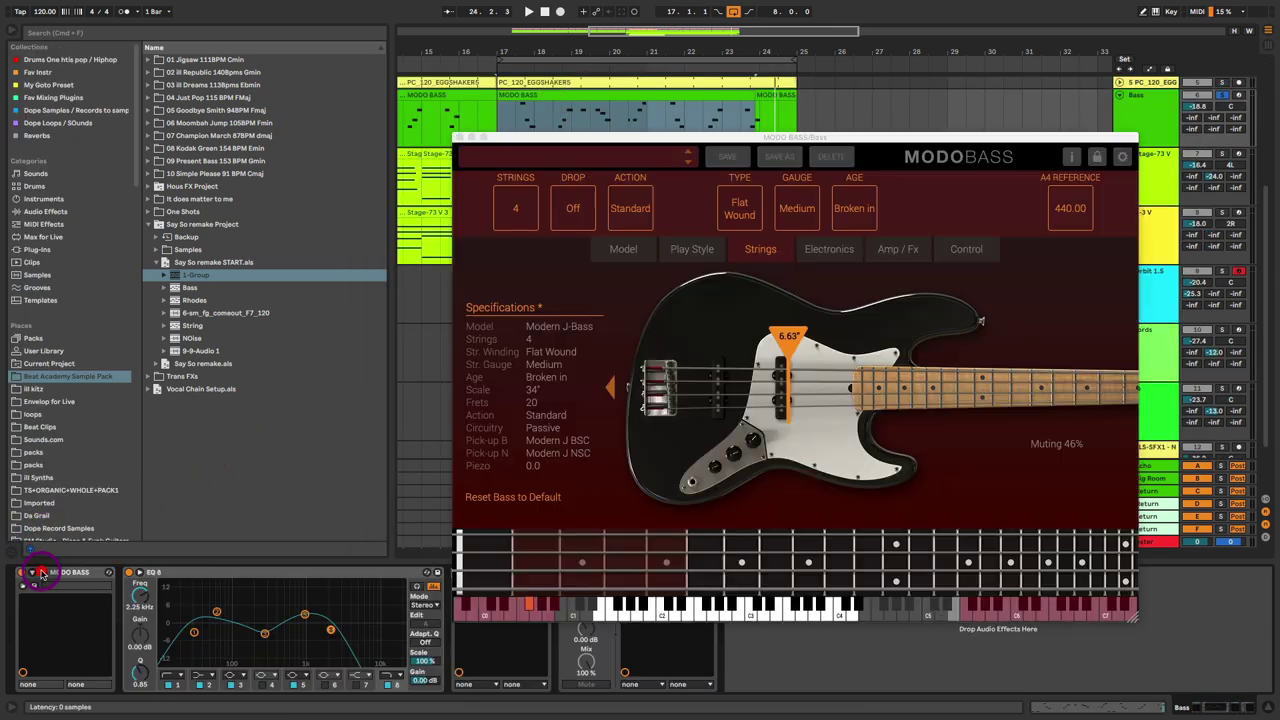
pyautogui.click(628, 252)
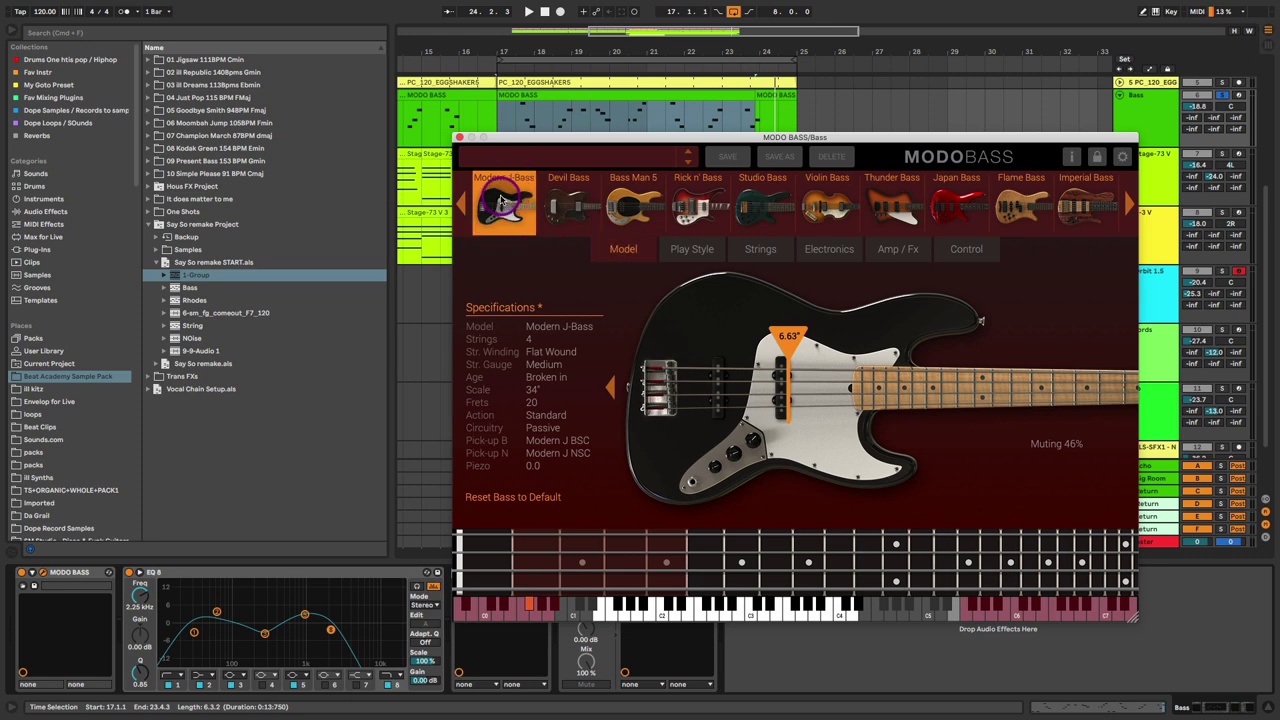
pyautogui.click(695, 254)
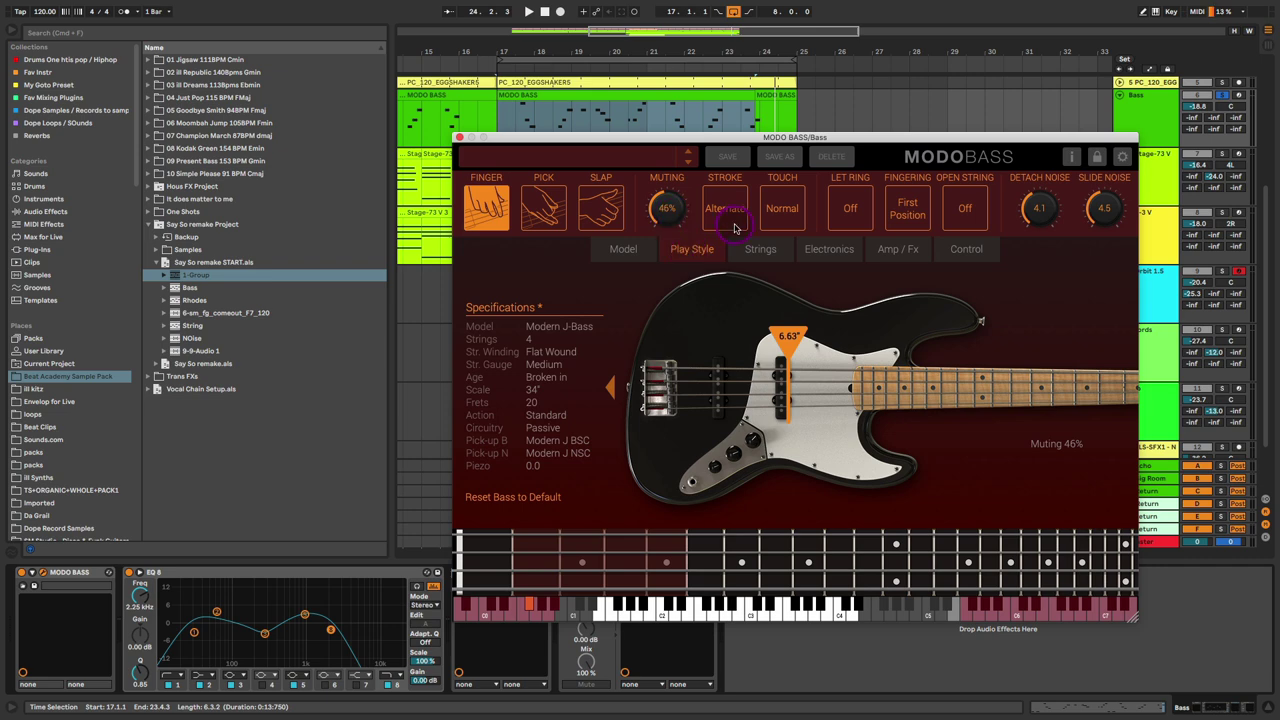
pyautogui.click(761, 249)
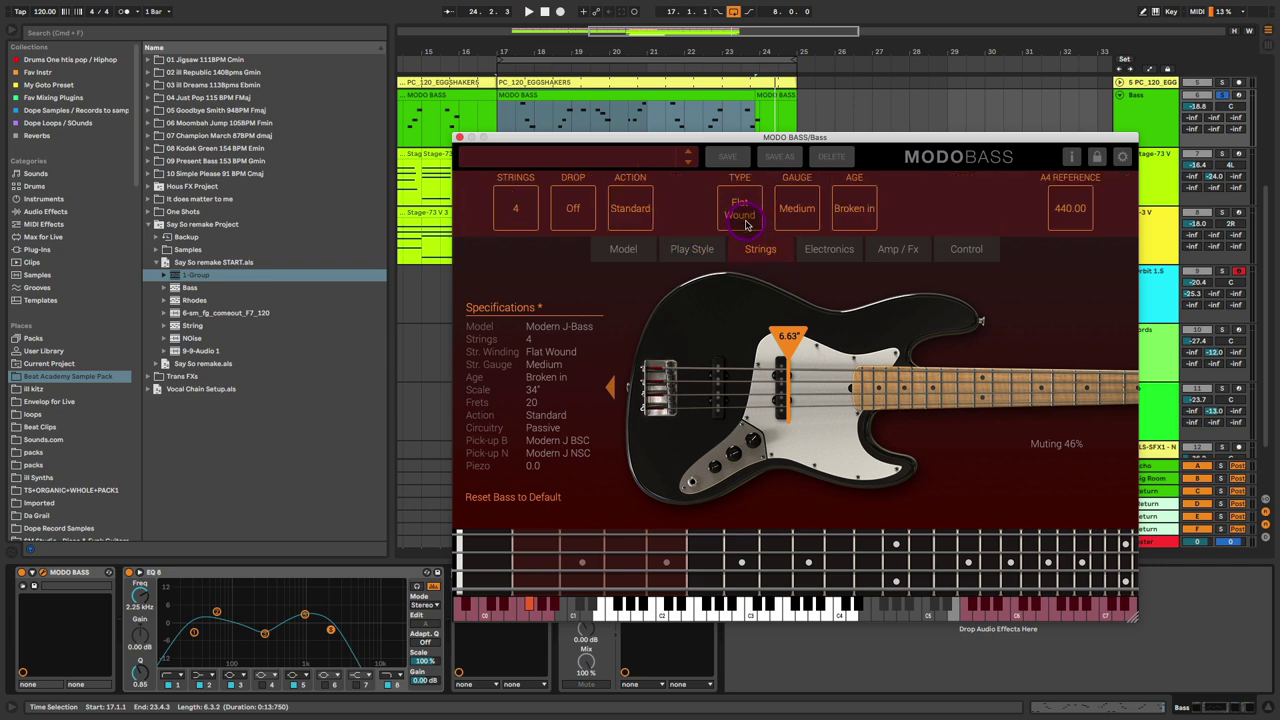
pyautogui.click(462, 140)
# Open the bass's Saturation Knob window and adjust the saturation amount.
pyautogui.click(295, 575)
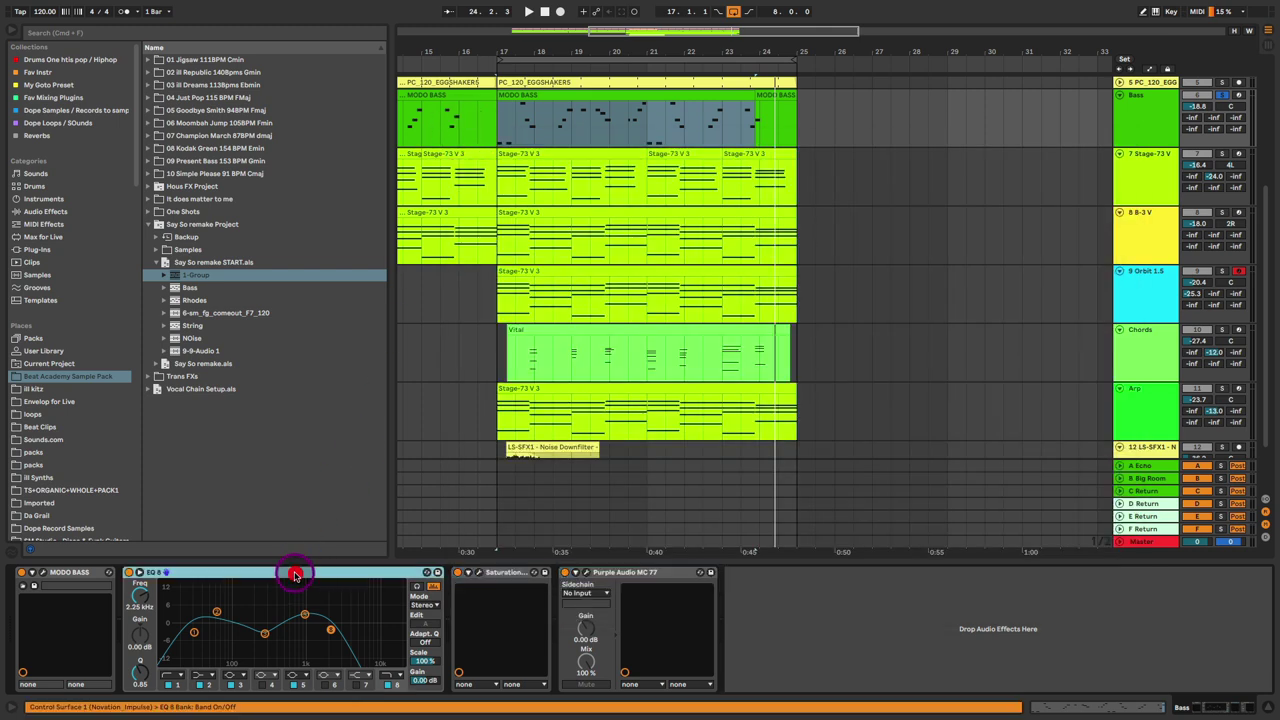
pyautogui.click(477, 573)
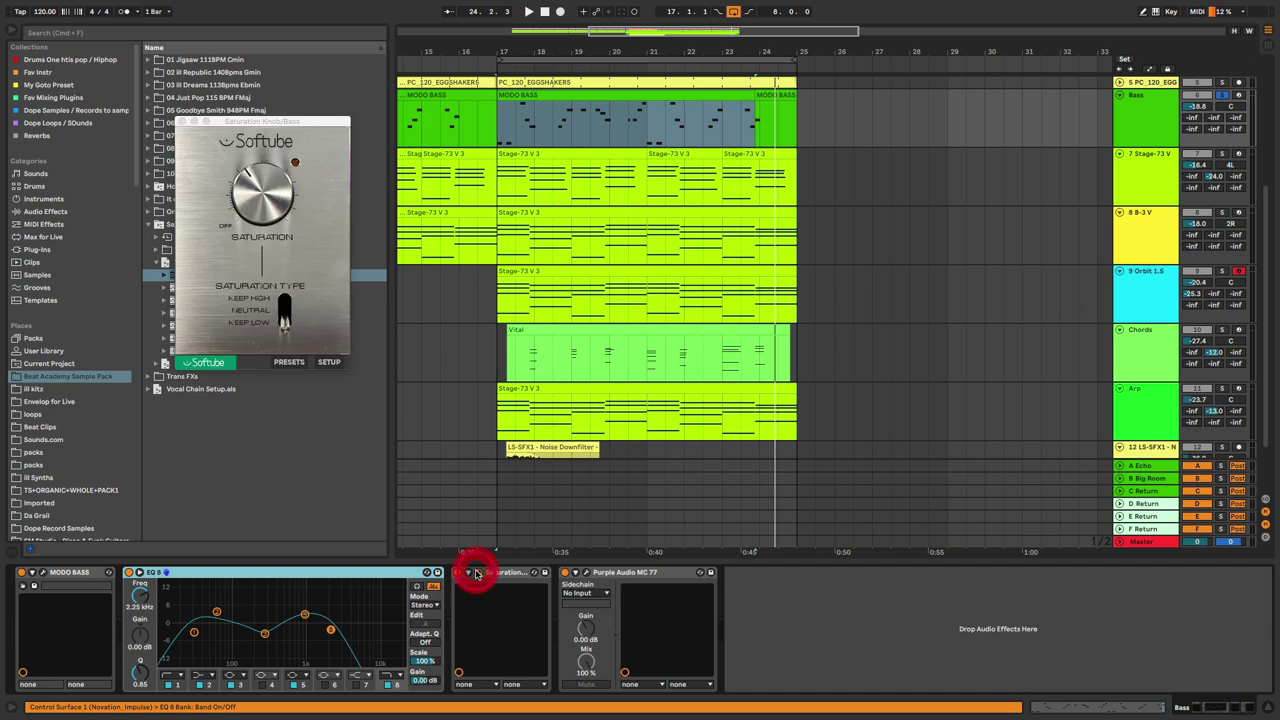
pyautogui.click(260, 212)
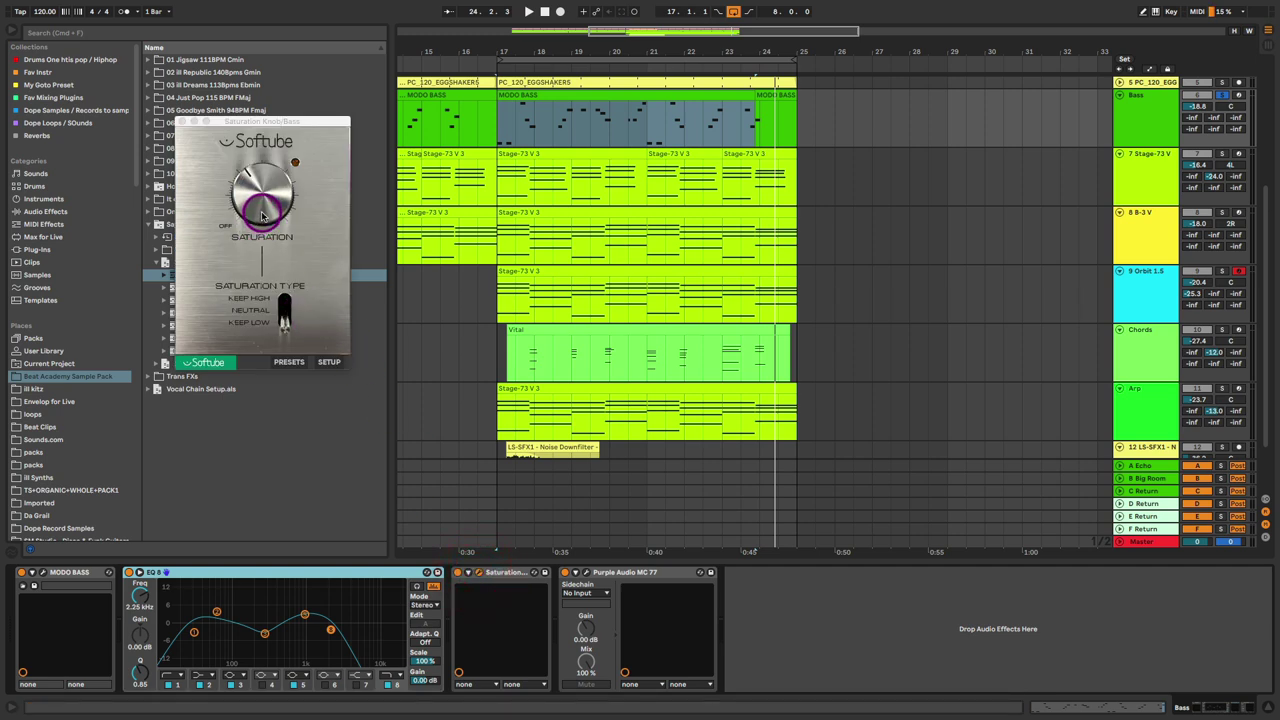
pyautogui.moveTo(262, 214)
pyautogui.mouseDown()
pyautogui.moveTo(264, 193)
pyautogui.moveTo(261, 215)
pyautogui.mouseUp()
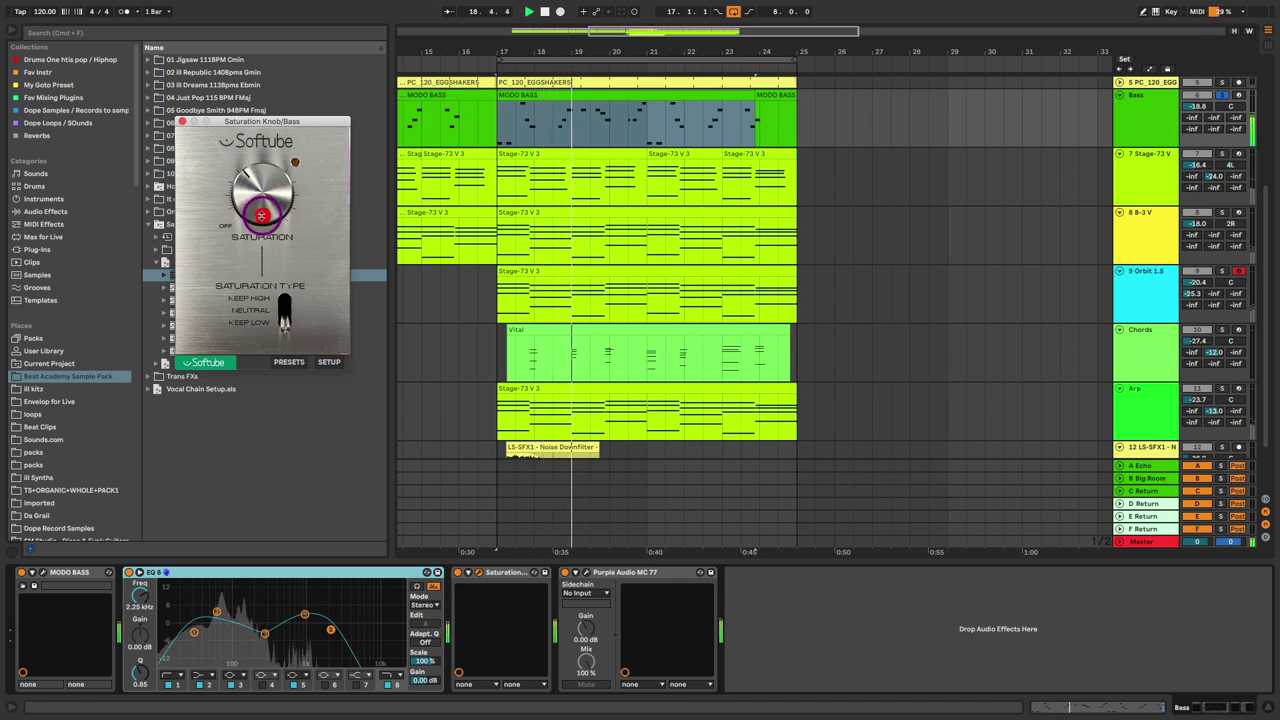
# Open the Purple Audio MC77 limiter window and move it slightly left.
pyautogui.click(586, 573)
pyautogui.click(677, 92)
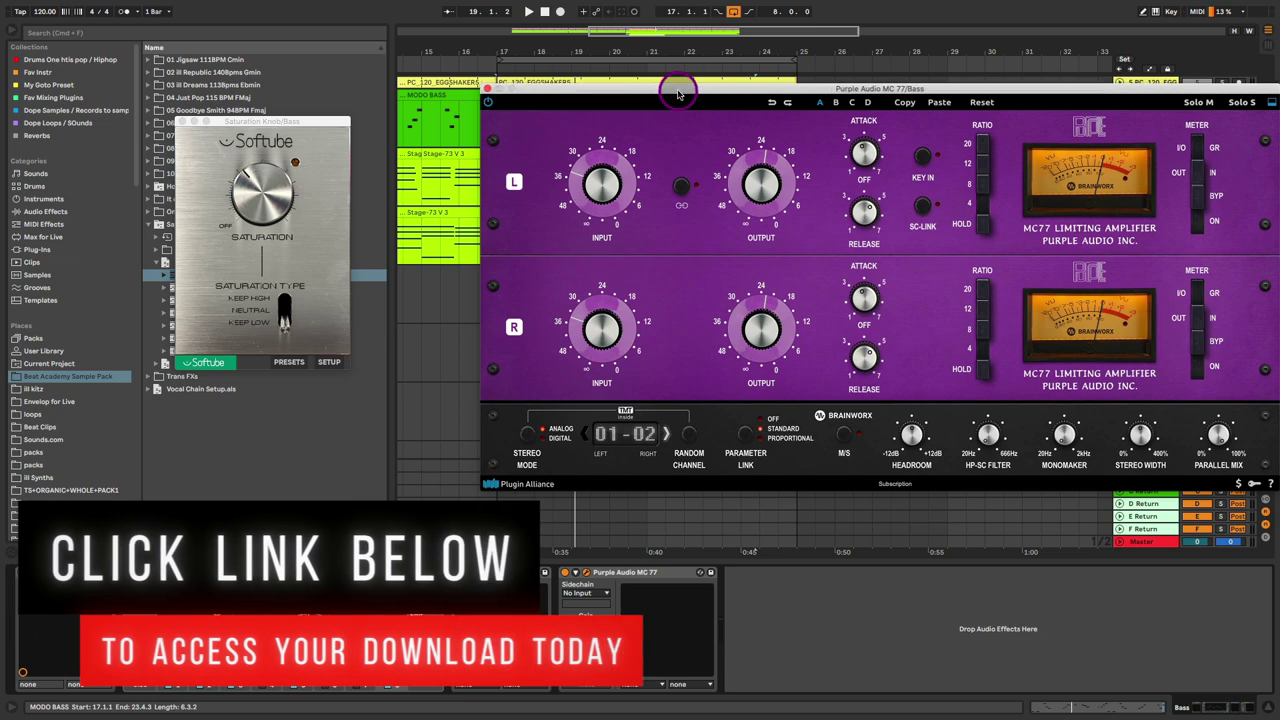
pyautogui.moveTo(677, 92); pyautogui.dragTo(641, 96)
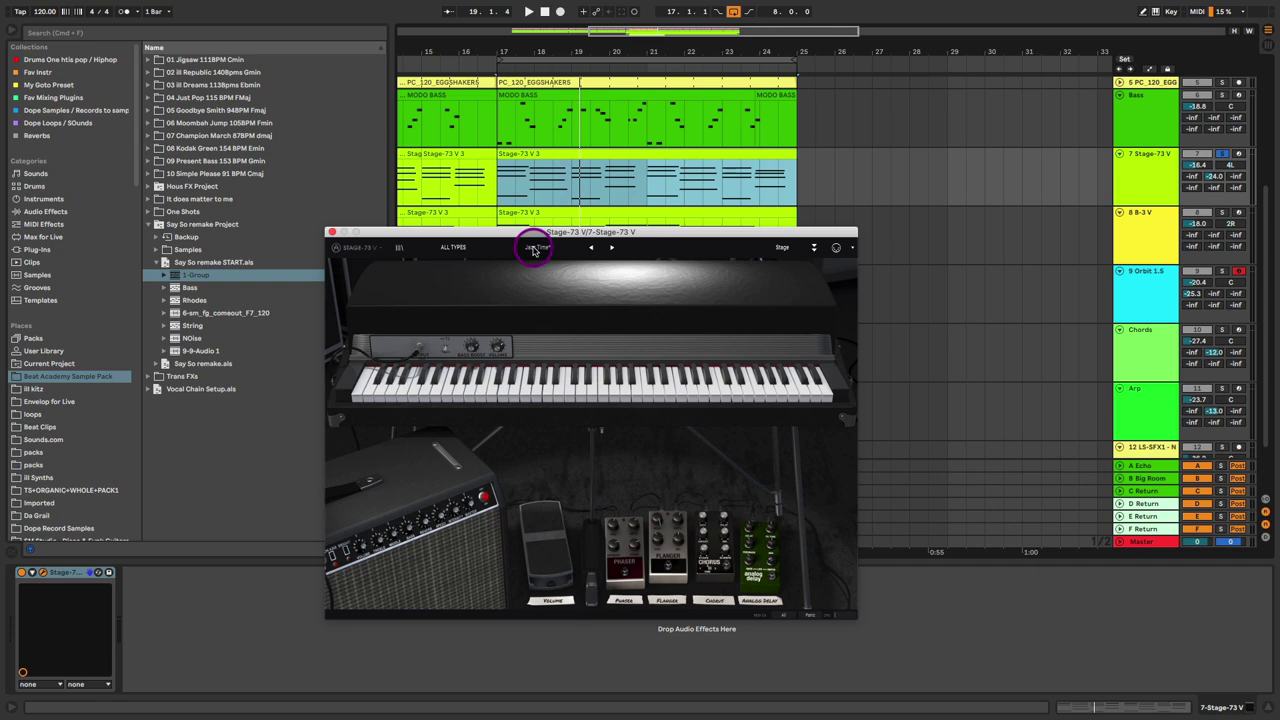
# Audition the Stage-73 V 3 chord clip, close its plugin window, and show the track's devices.
pyautogui.doubleClick(564, 152)
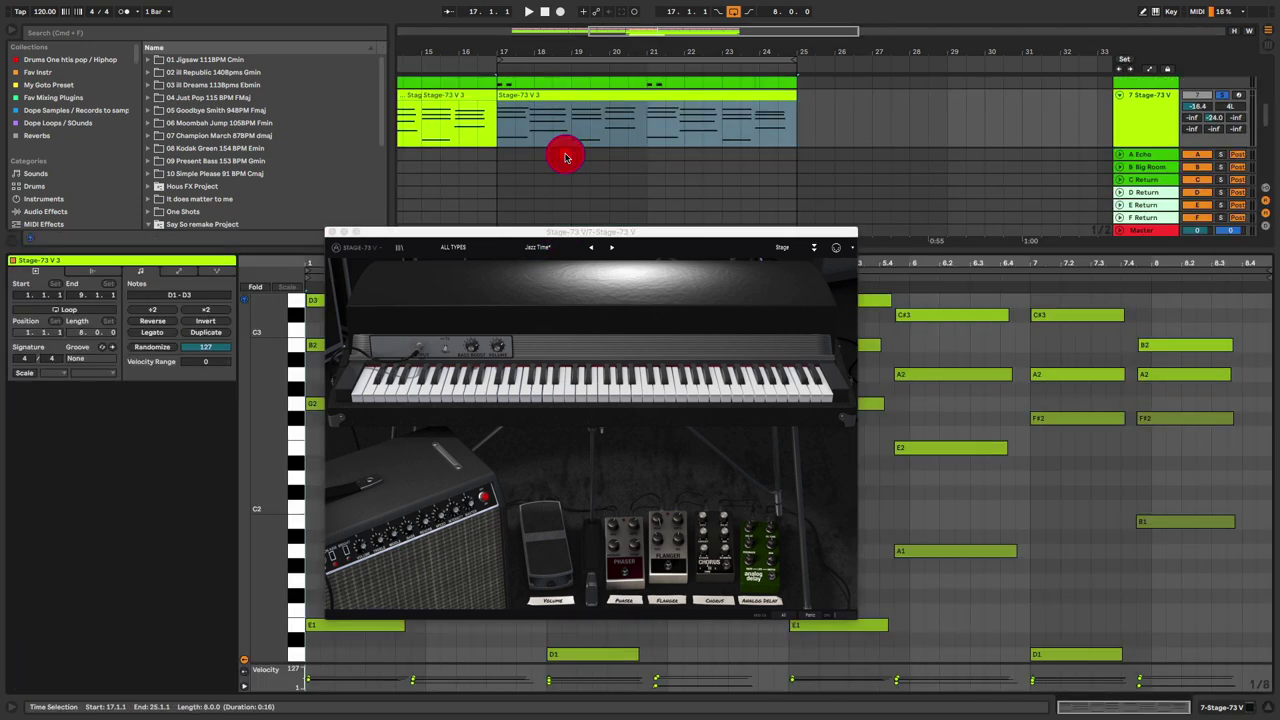
pyautogui.press('space')
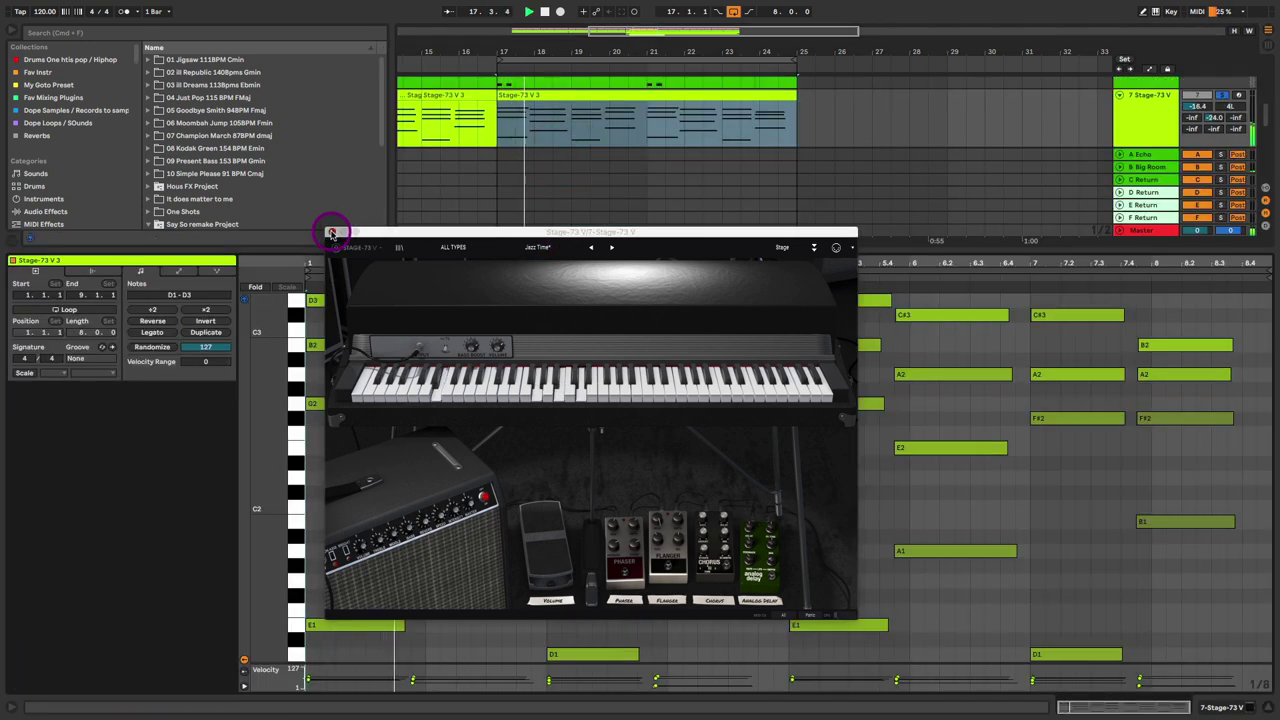
pyautogui.click(332, 233)
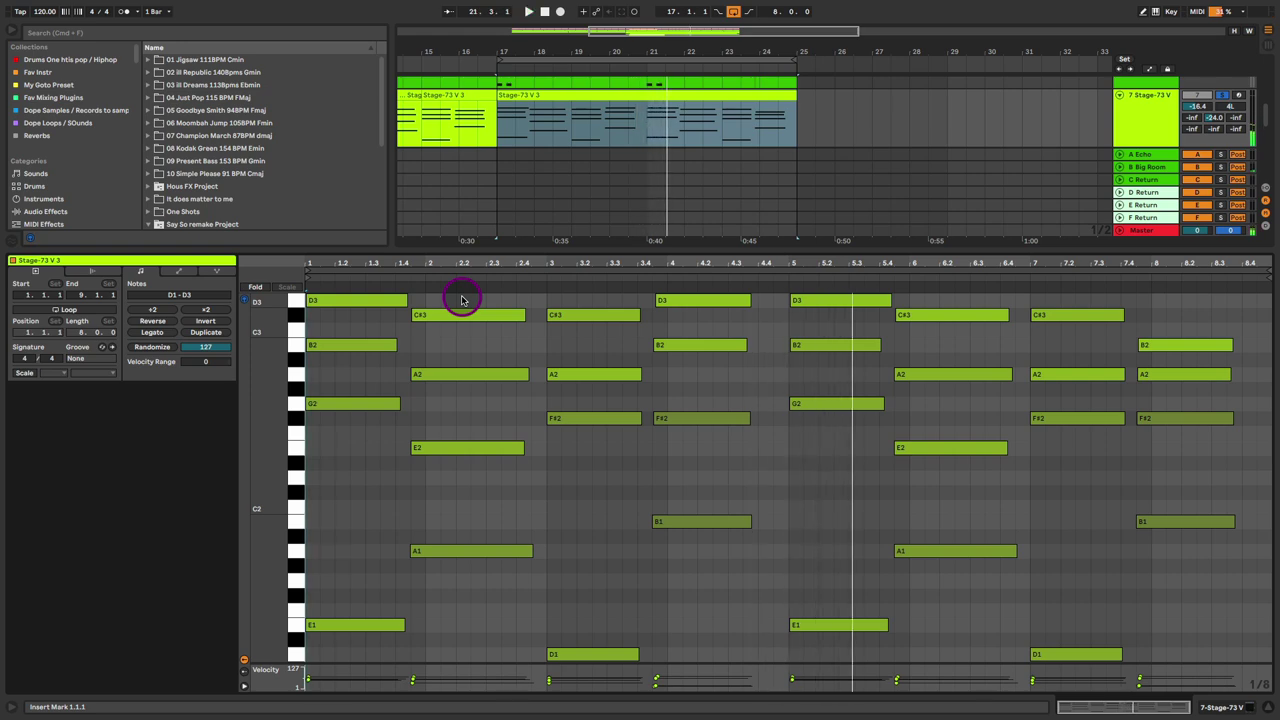
pyautogui.hotkey('shift', 'Tab')
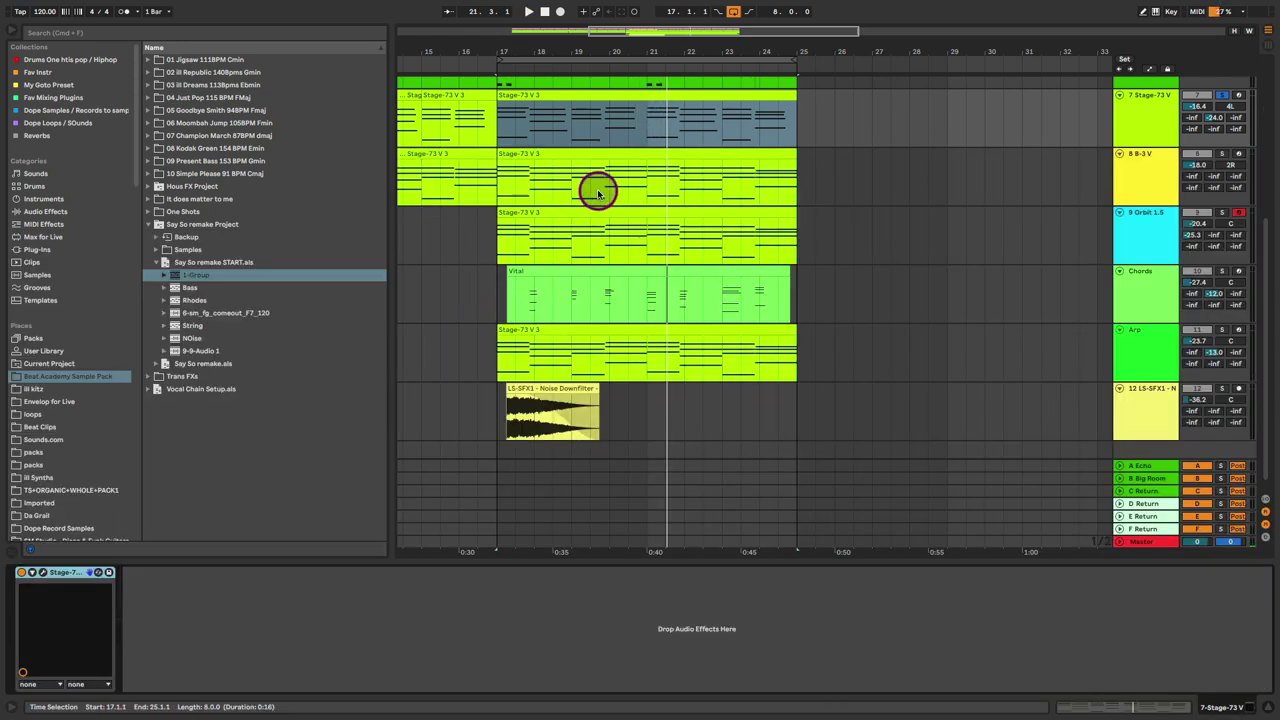
# Show track 8's B-3 V clip and device chain, opening and closing the organ plugin.
pyautogui.click(630, 92)
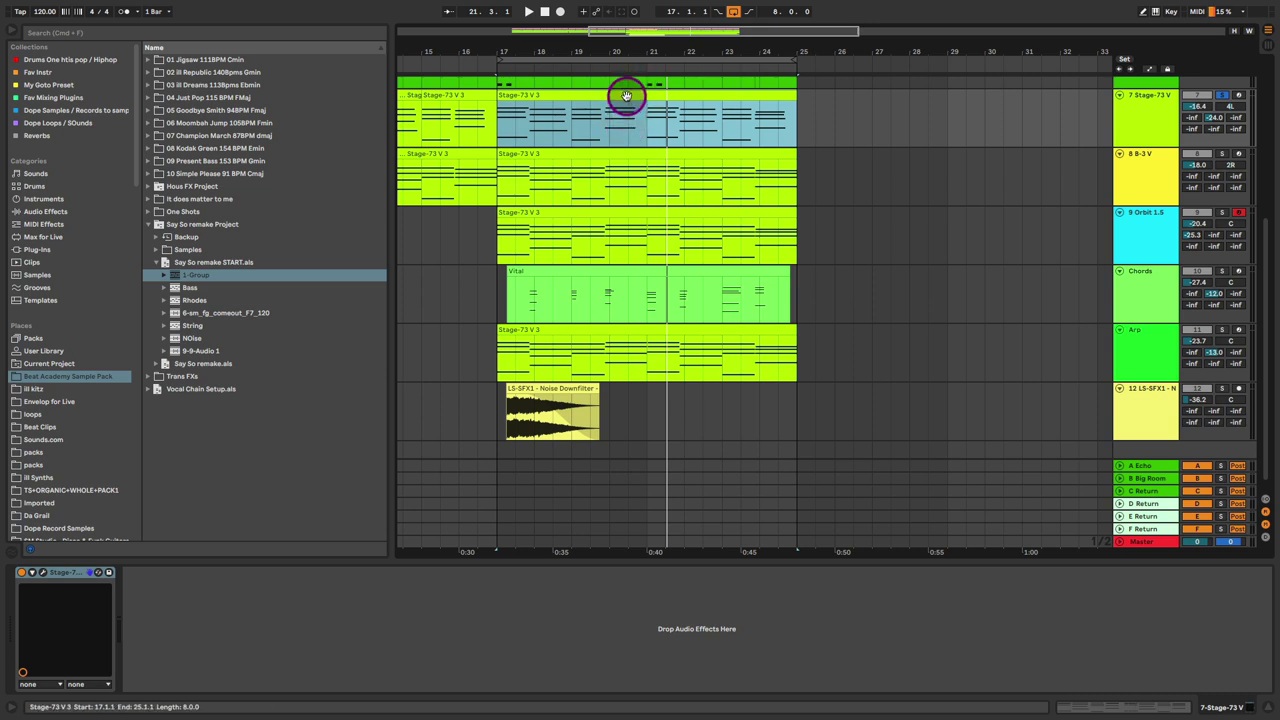
pyautogui.doubleClick(621, 156)
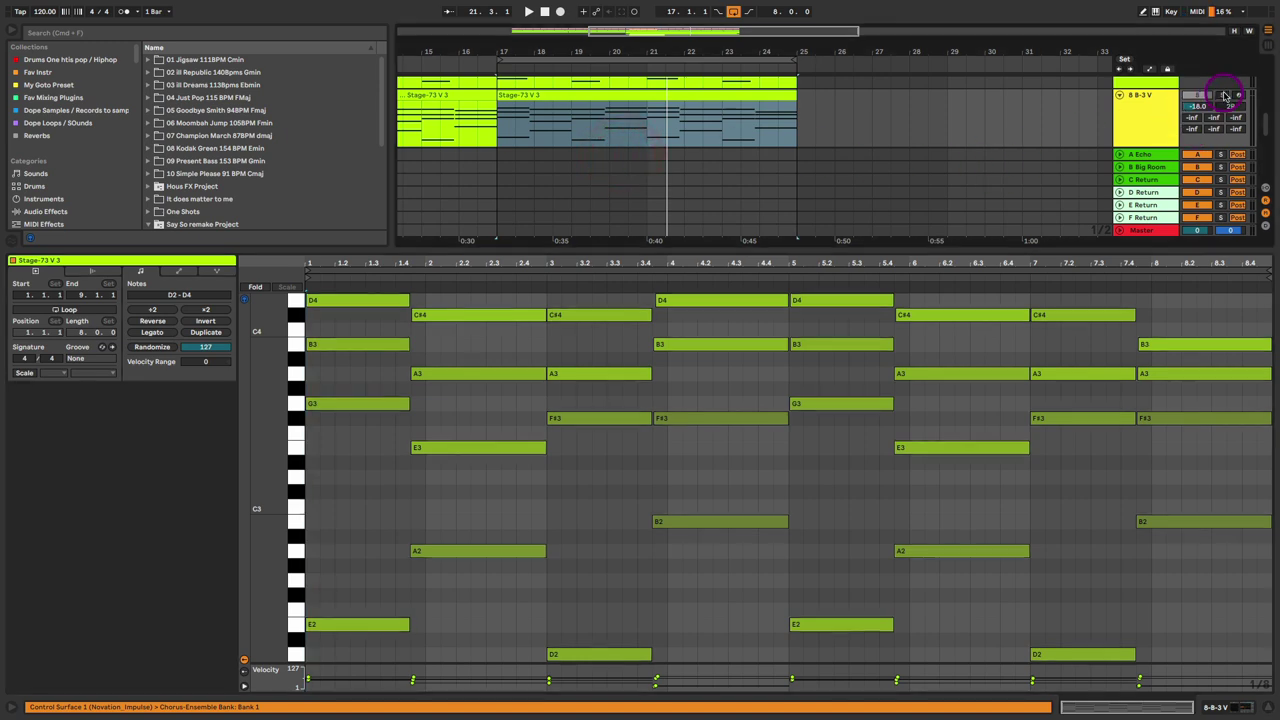
pyautogui.hotkey('shift', 'Tab')
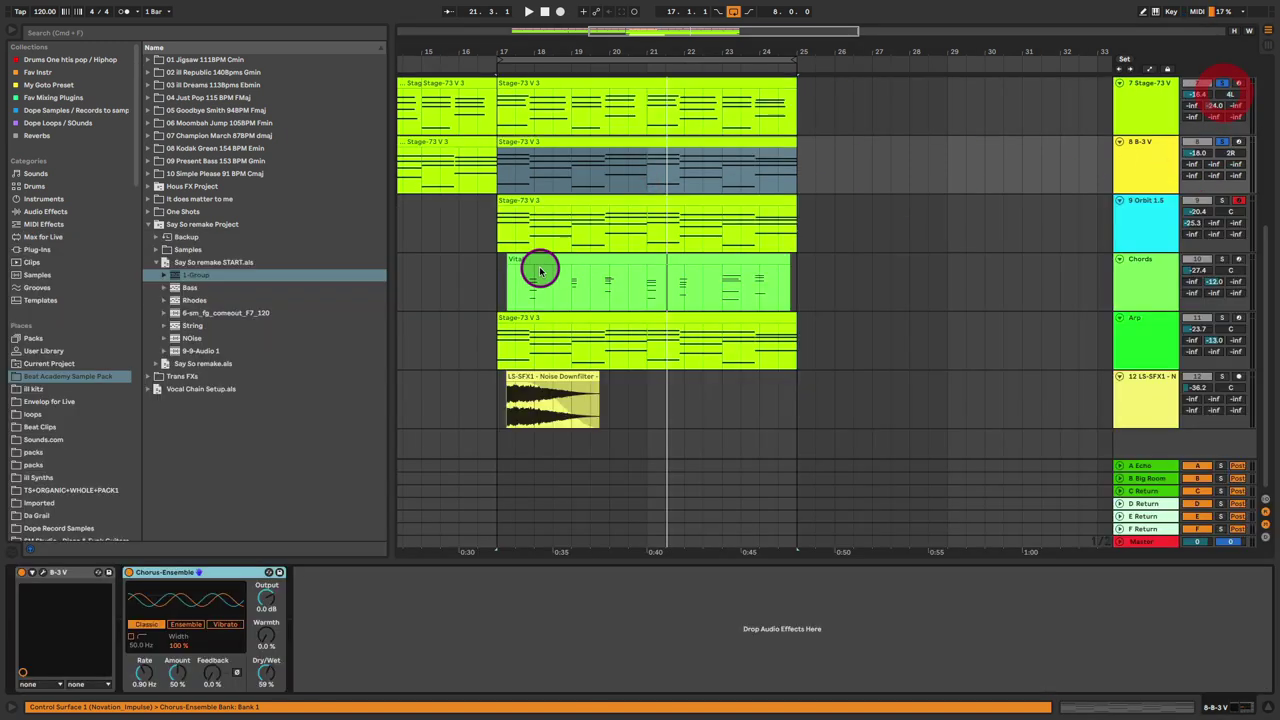
pyautogui.click(42, 575)
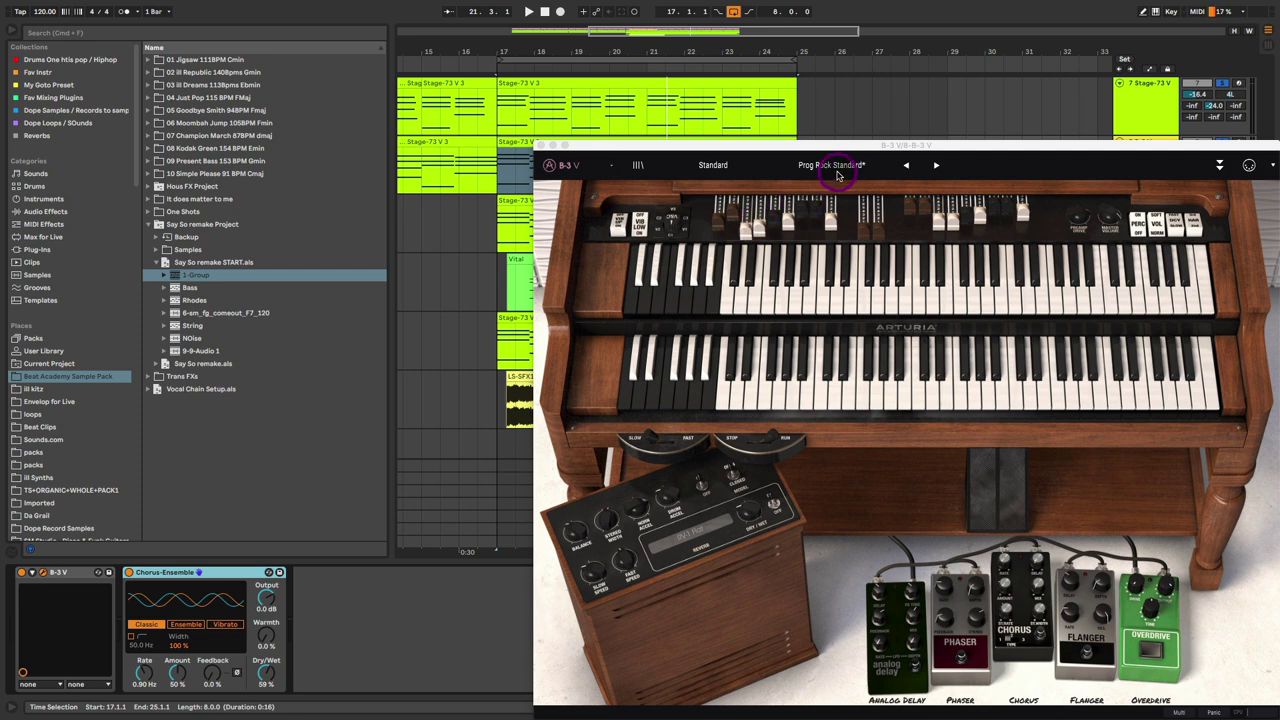
pyautogui.click(538, 146)
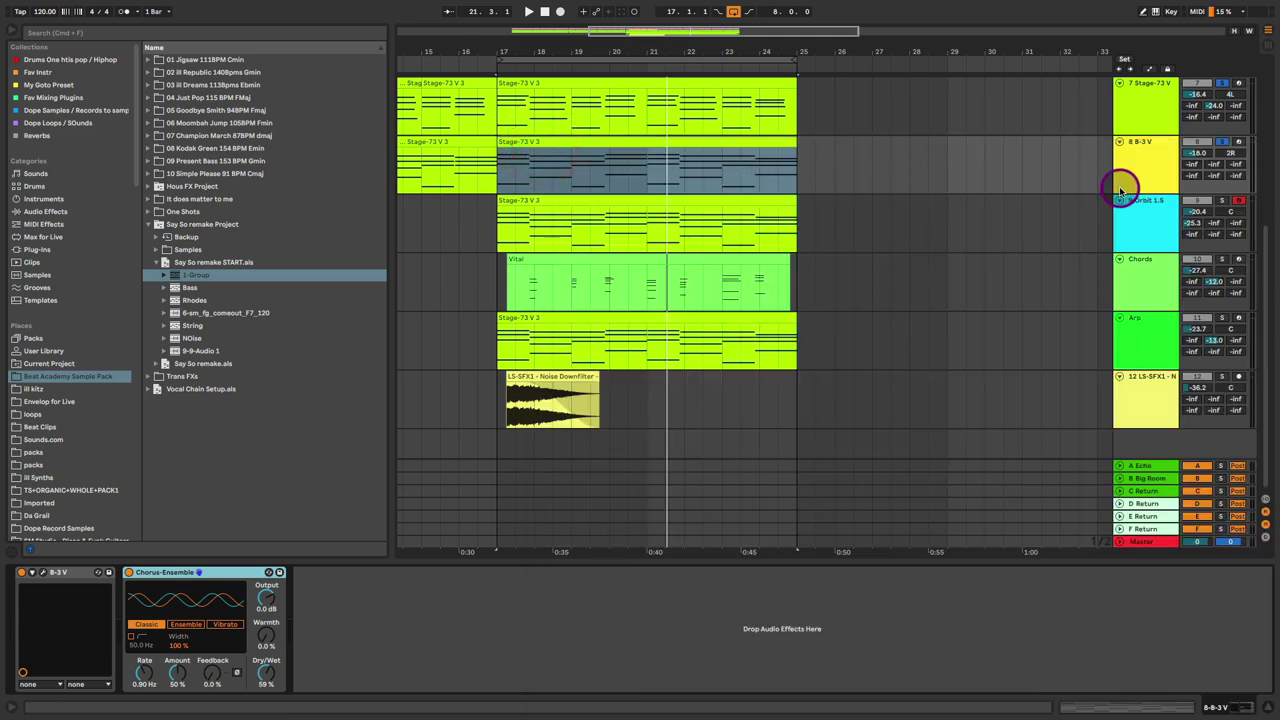
# Restart playback and lower the Chorus-Ensemble Dry/Wet from 59% to 50%.
pyautogui.click(1221, 82)
pyautogui.press('space')
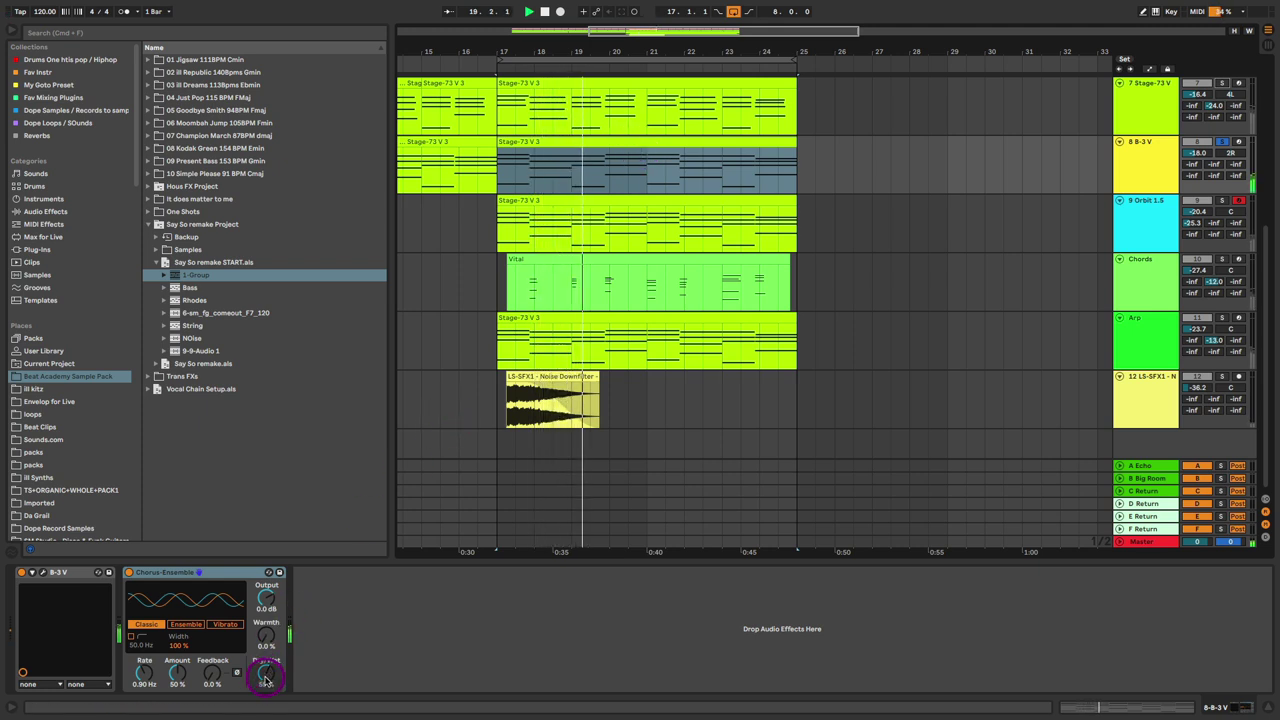
pyautogui.moveTo(266, 678)
pyautogui.mouseDown()
pyautogui.moveTo(266, 658)
pyautogui.moveTo(267, 676)
pyautogui.mouseUp()
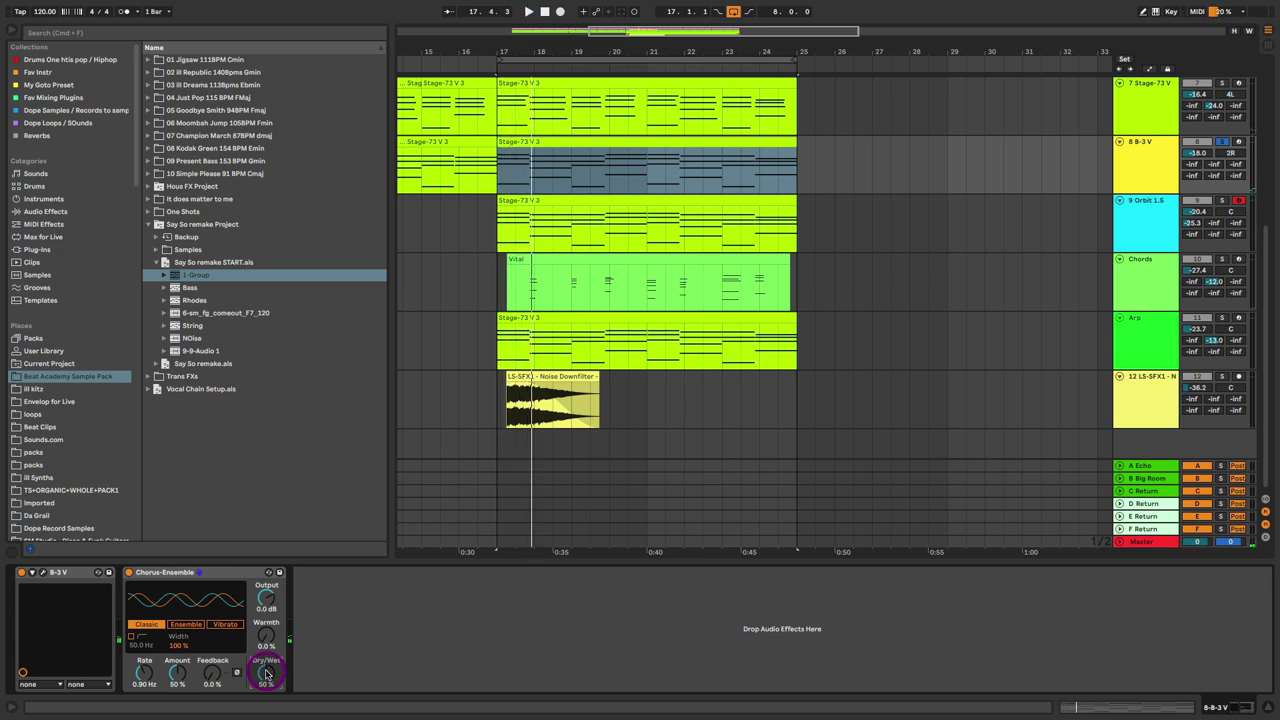
# Solo the Stage-73 V track, close the B-3 V organ window, and select the Orbit 1.5 track.
pyautogui.click(42, 574)
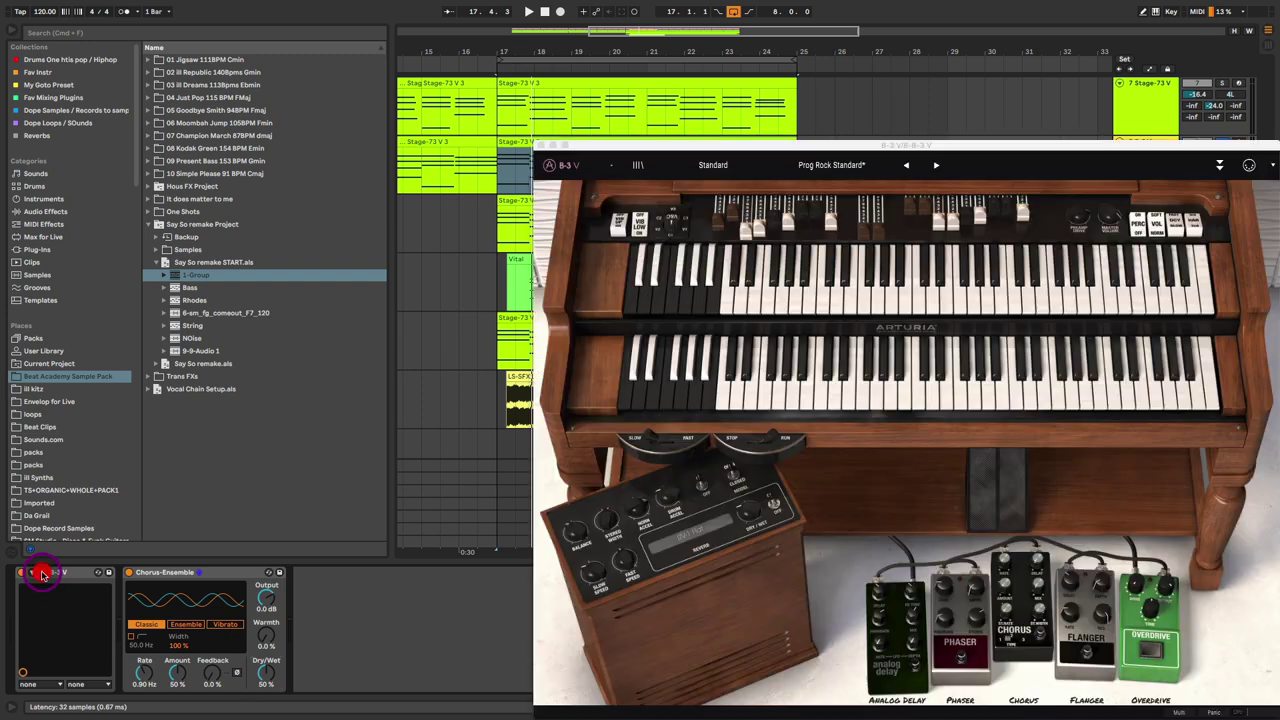
pyautogui.click(1228, 88)
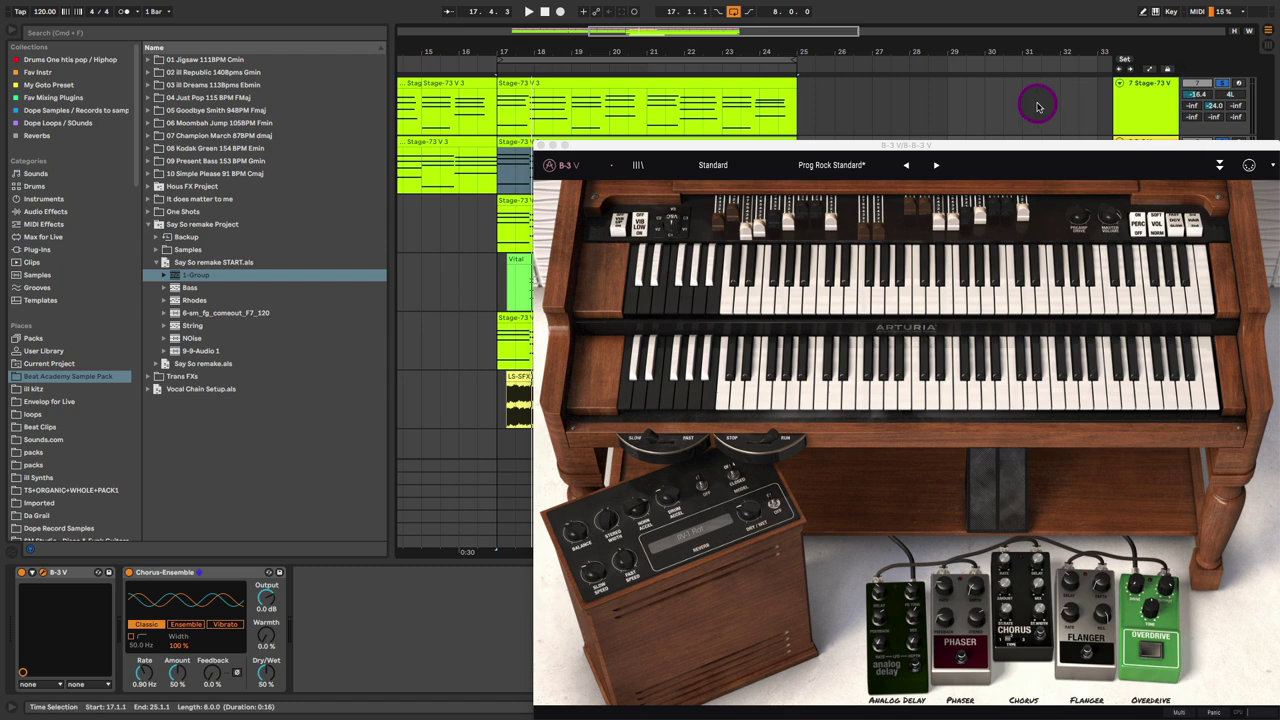
pyautogui.moveTo(771, 145); pyautogui.dragTo(322, 105)
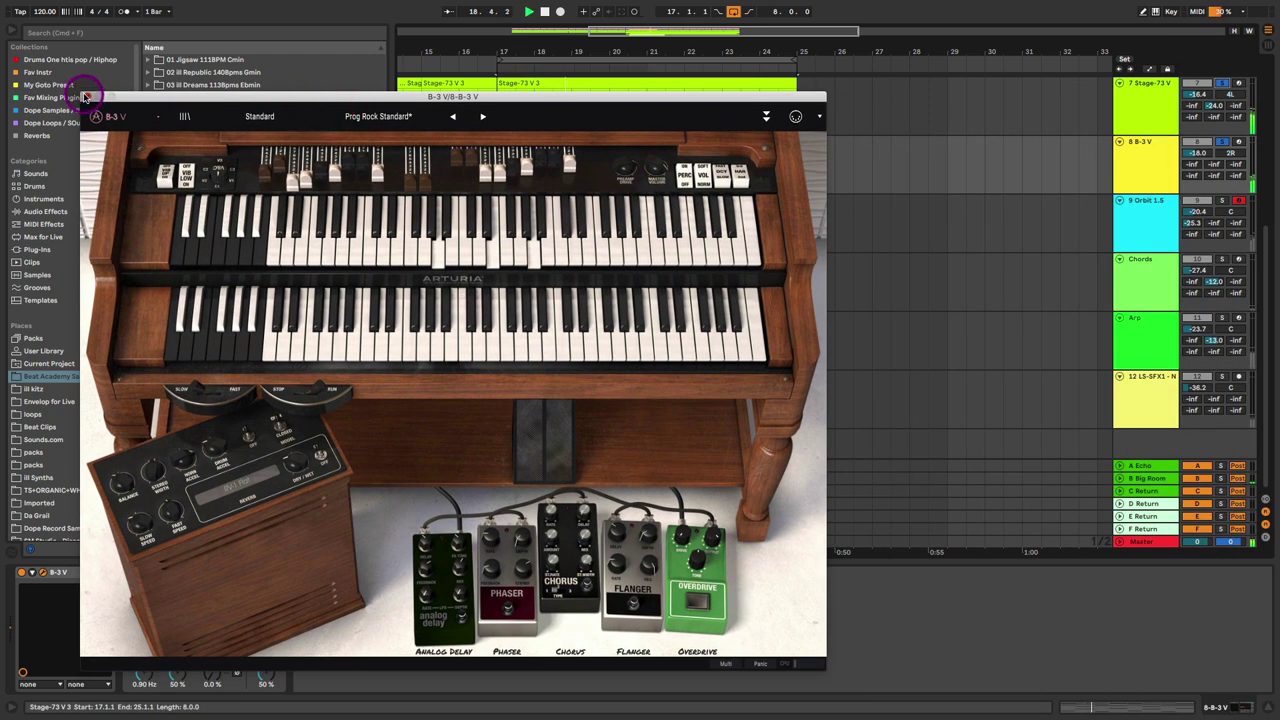
pyautogui.click(86, 97)
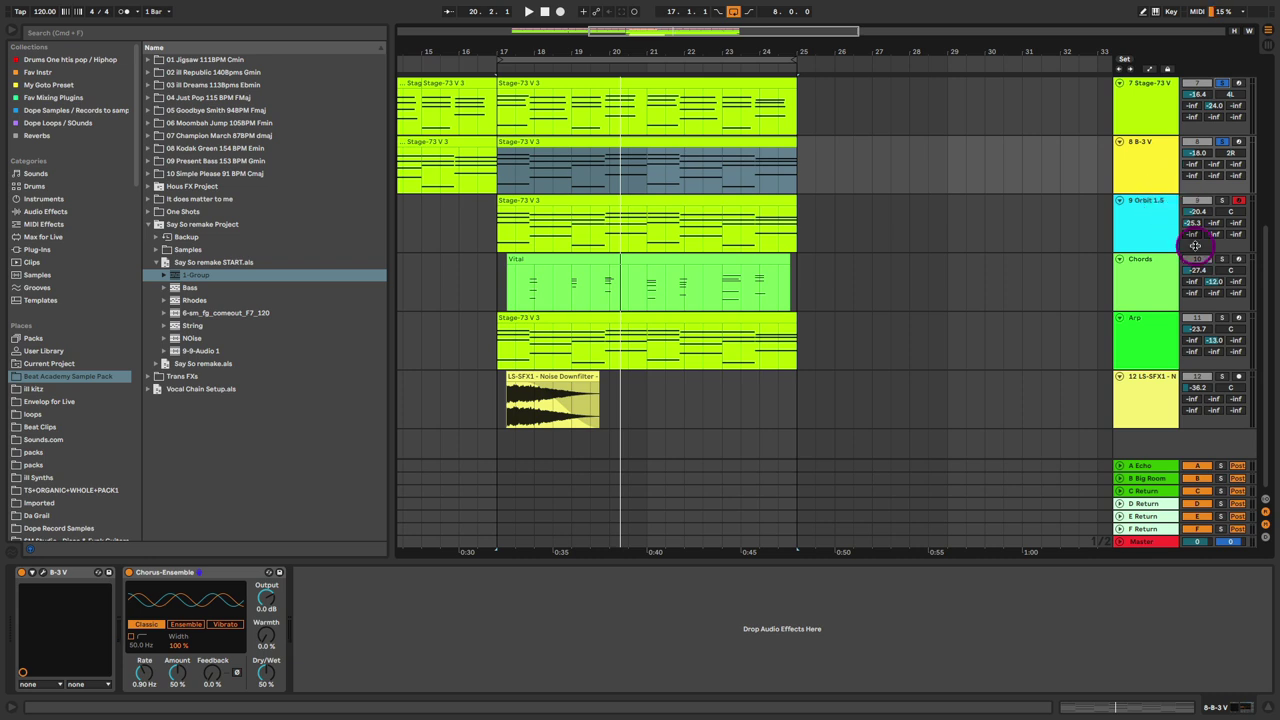
pyautogui.click(1218, 204)
# Open the Orbit 1.5 synth, solo its track, and keep its Horizons preset while listening.
pyautogui.click(1143, 208)
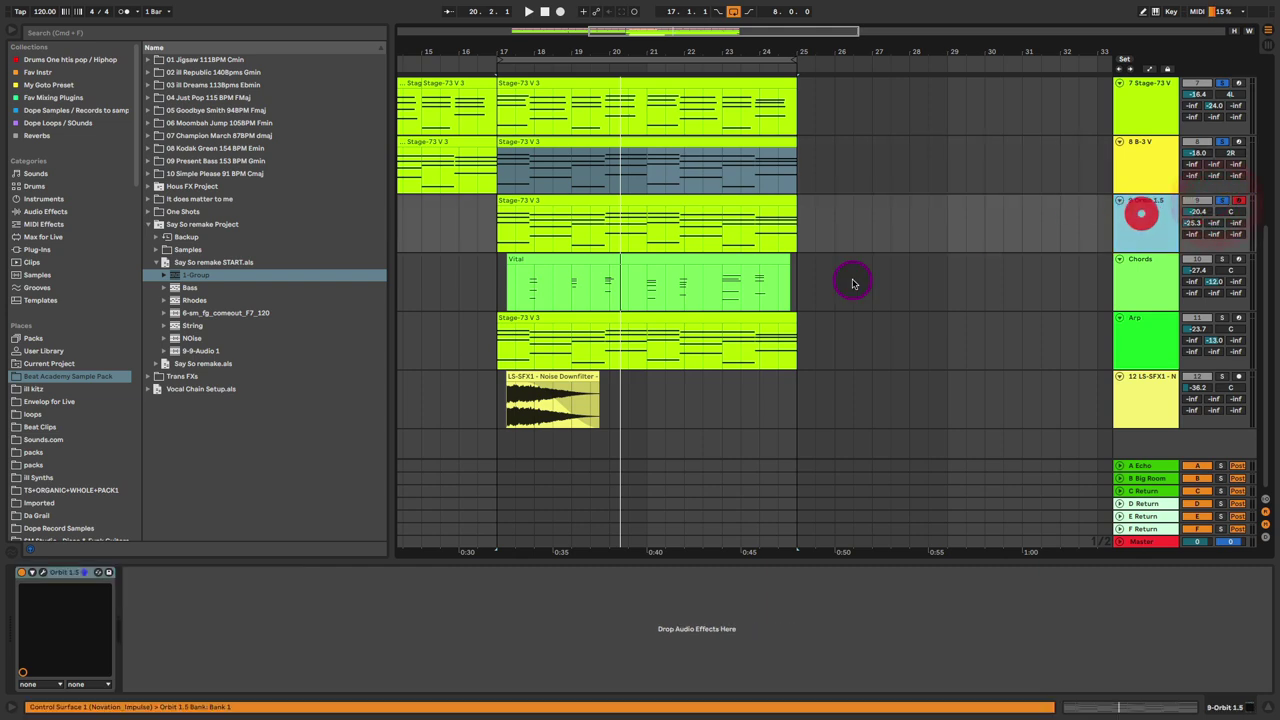
pyautogui.click(43, 573)
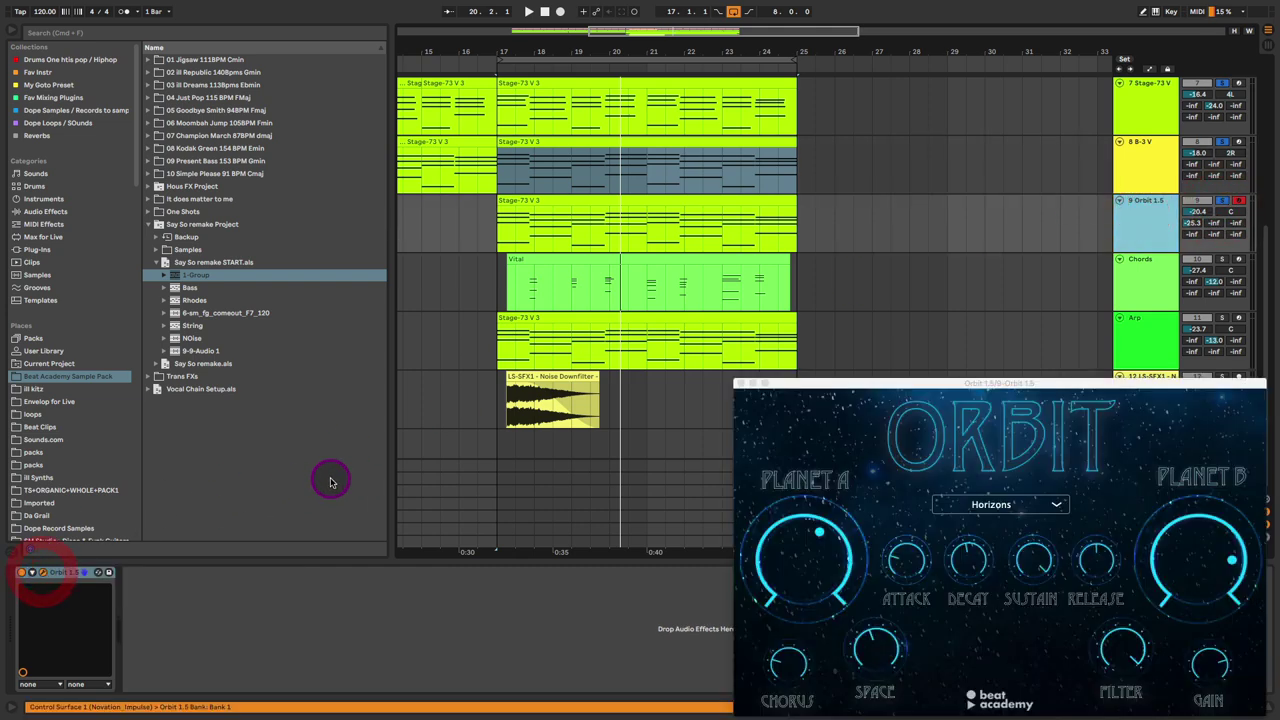
pyautogui.moveTo(895, 383); pyautogui.dragTo(555, 252)
pyautogui.click(1122, 195)
pyautogui.click(1222, 195)
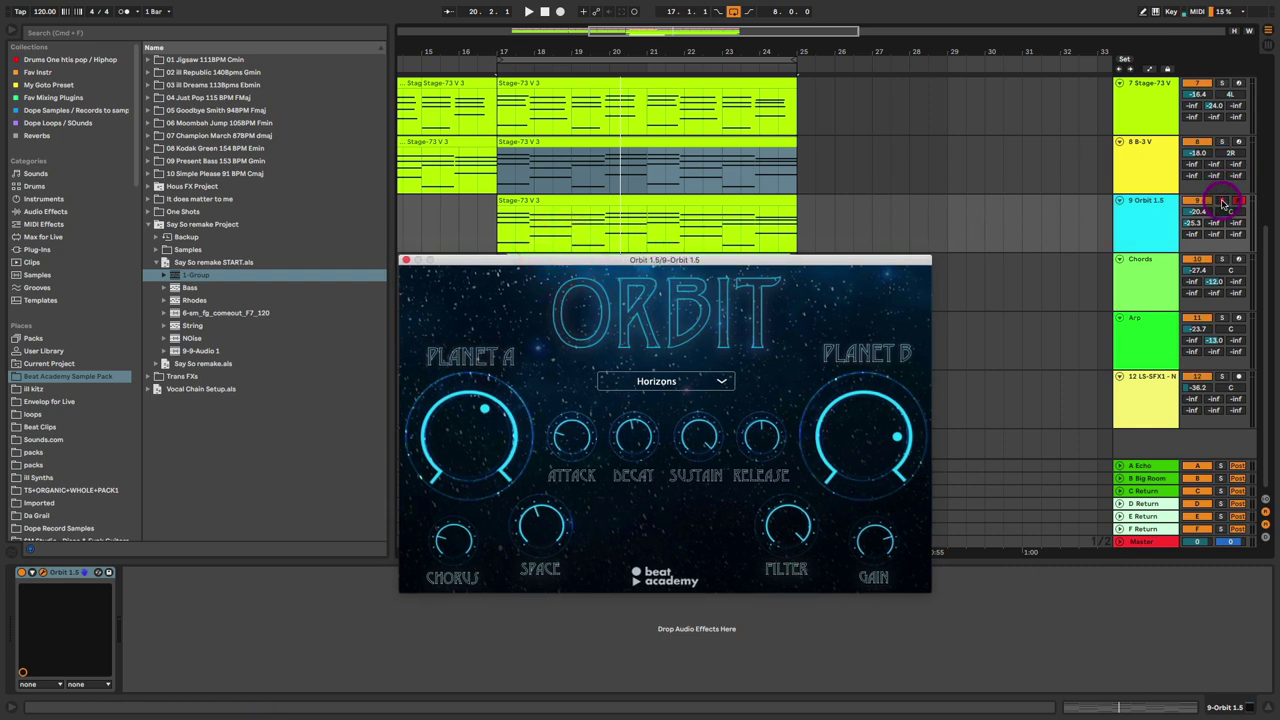
pyautogui.press('space')
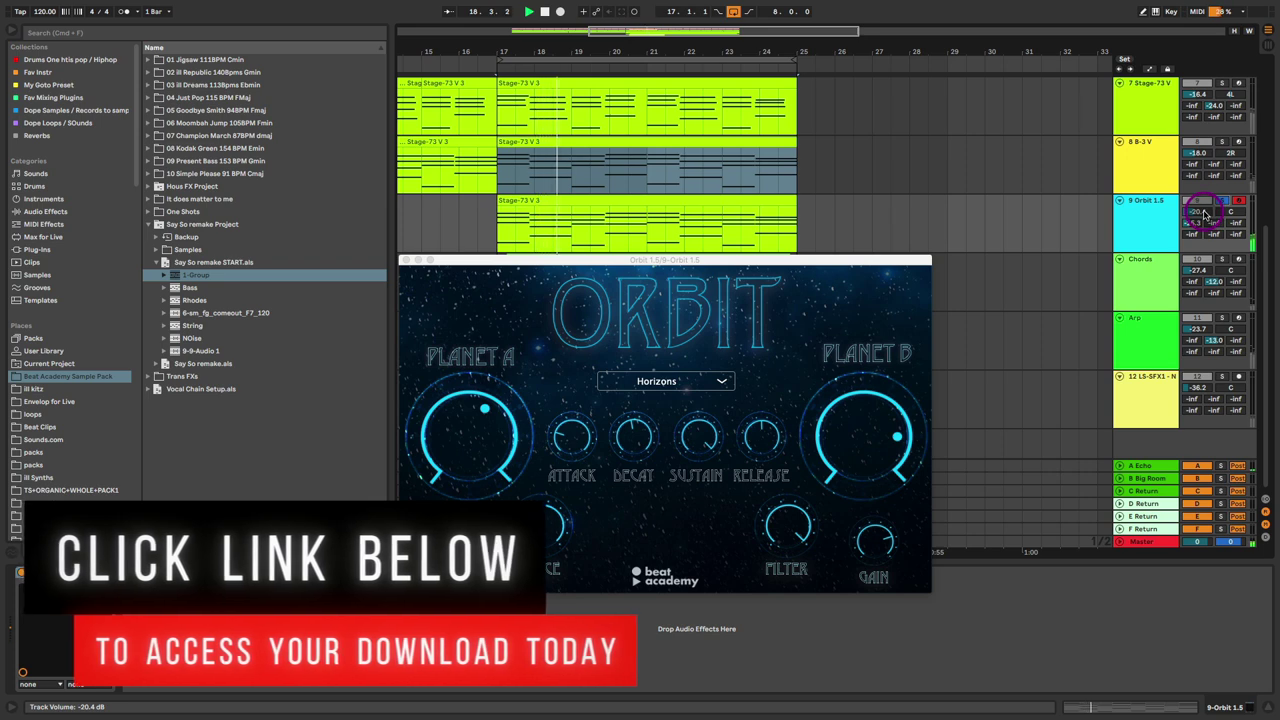
pyautogui.click(710, 382)
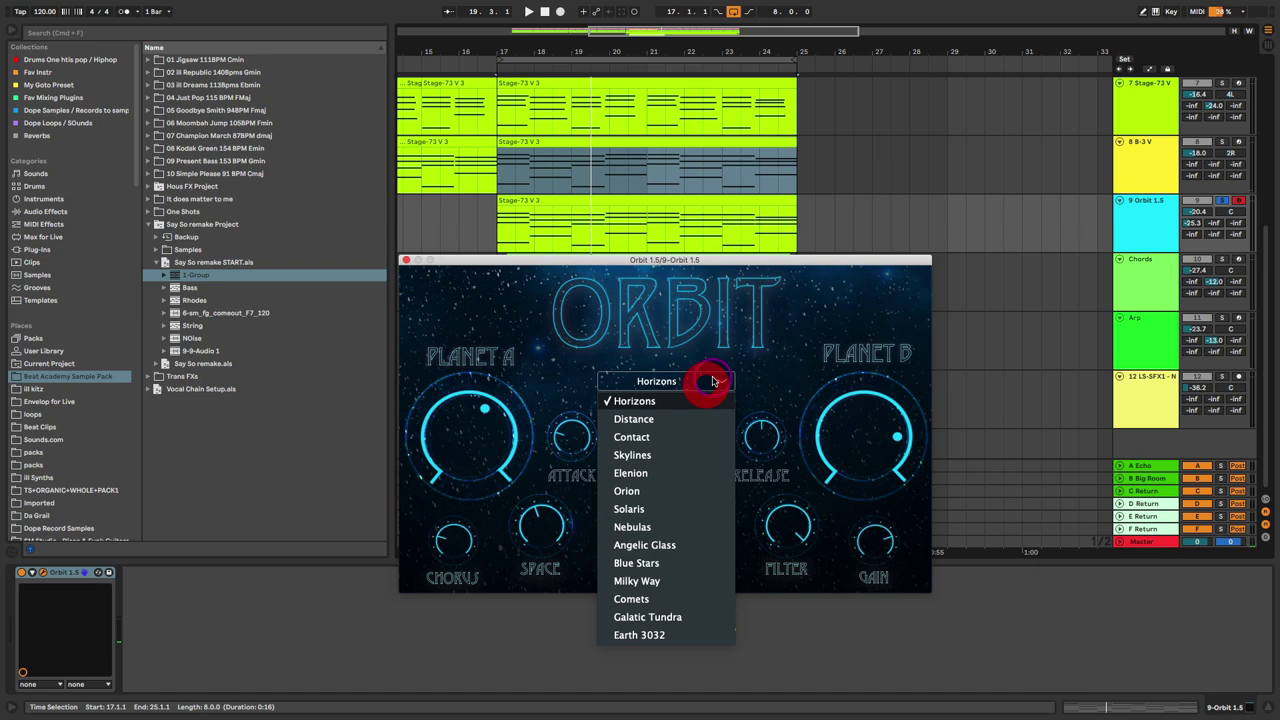
pyautogui.click(713, 381)
# Solo the B-3 V and Stage-73 V tracks, loop bars 19–23, and select the Chords track.
pyautogui.scroll(3, 1083, 214)
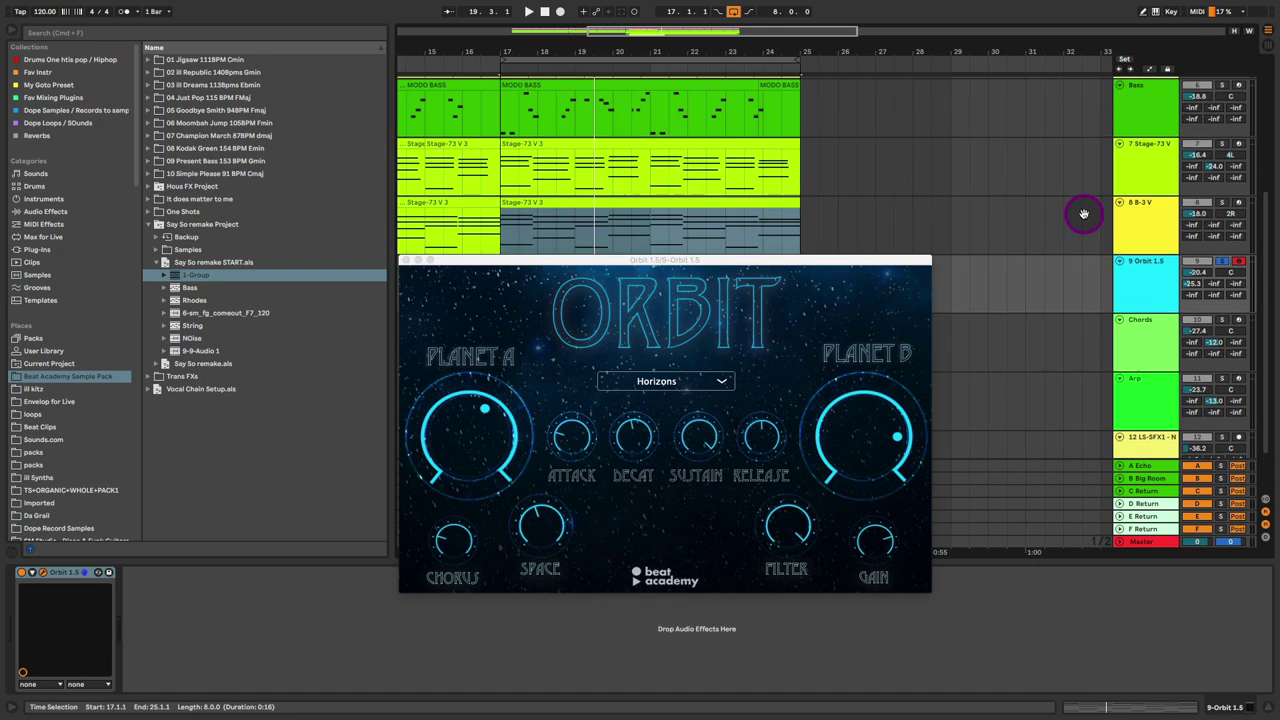
pyautogui.click(1083, 214)
pyautogui.click(1221, 202)
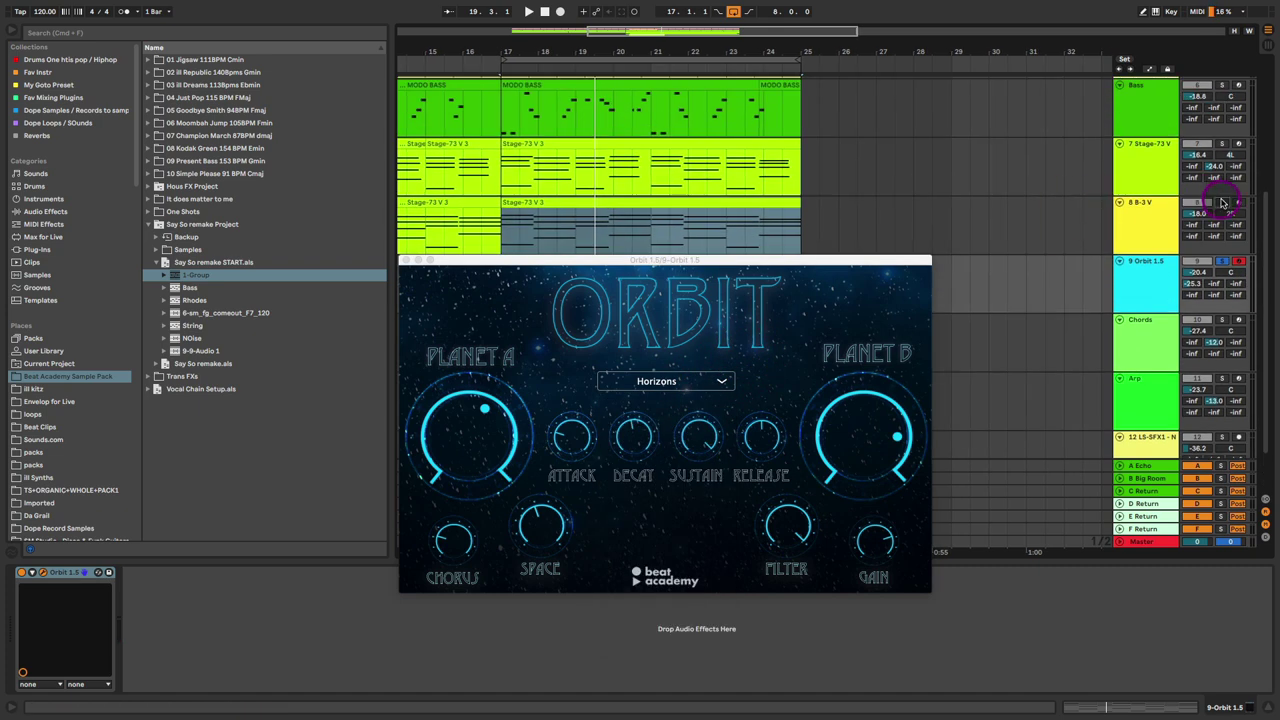
pyautogui.press('space')
pyautogui.click(1222, 144)
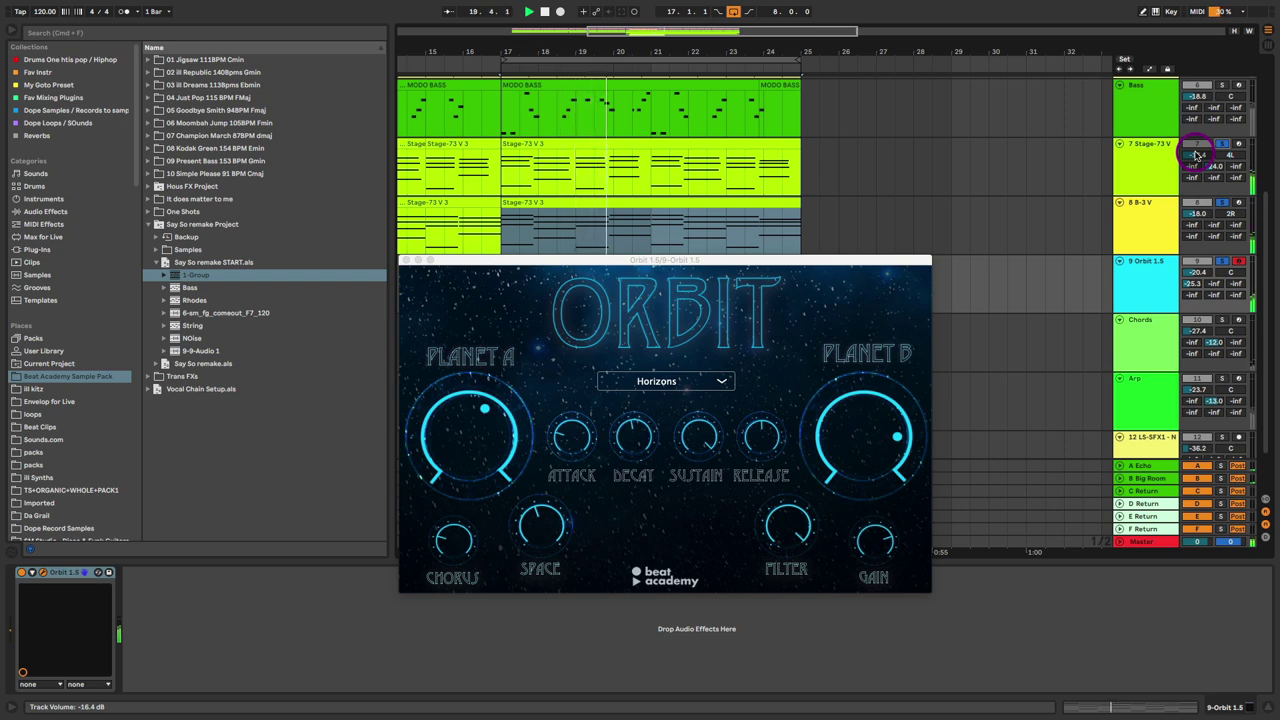
pyautogui.click(977, 287)
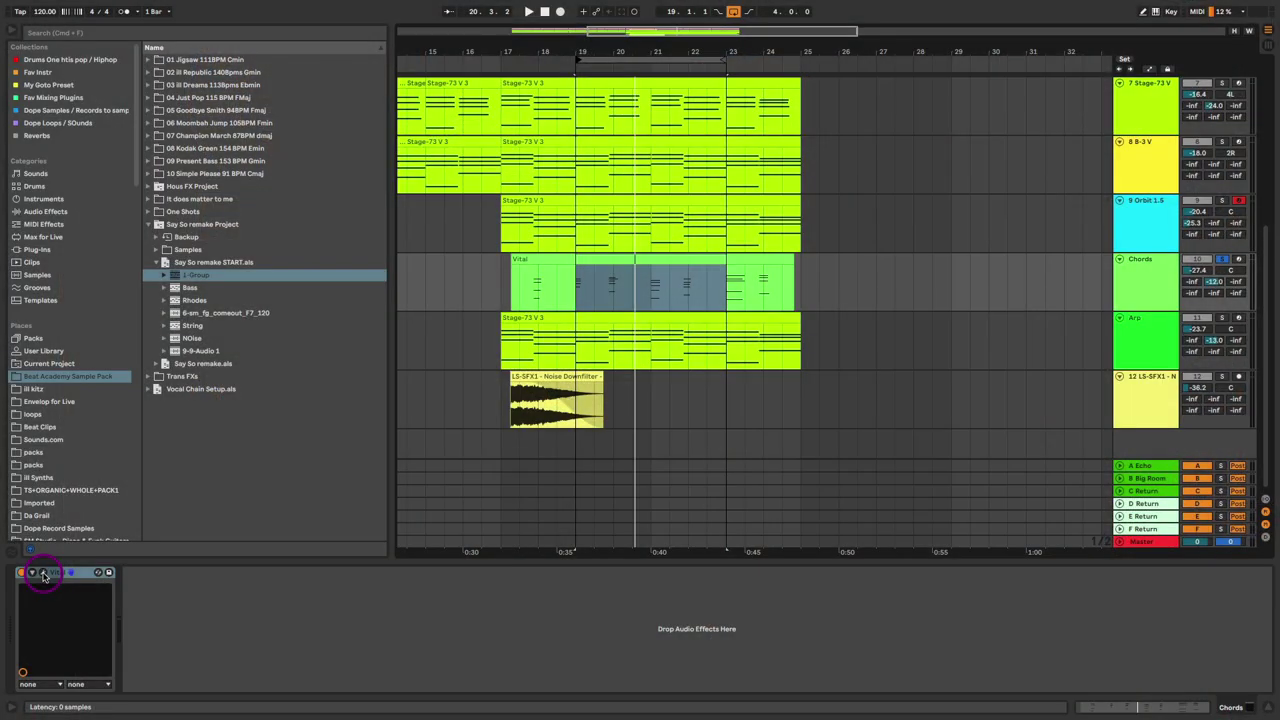
# In the Chords Vital synth, tweak oscillator 1's wavetable frame, unison voices and detune, then enable oscillator 2.
pyautogui.click(43, 574)
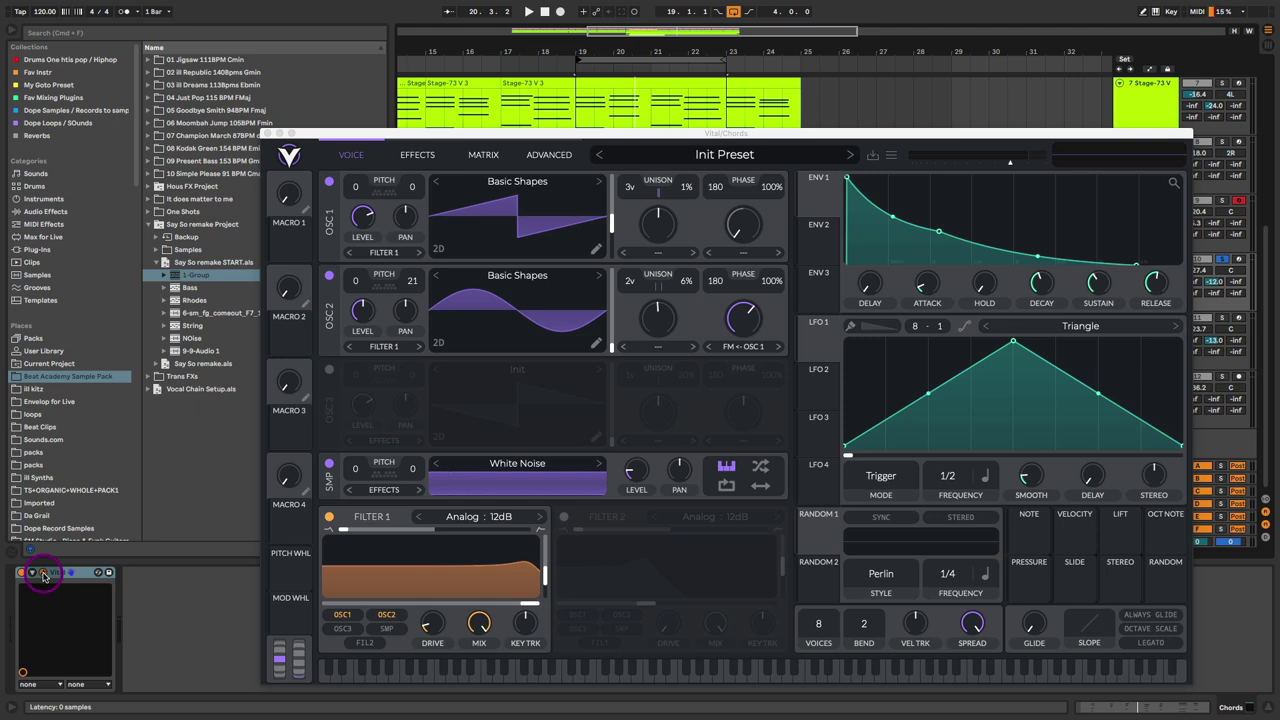
pyautogui.click(329, 275)
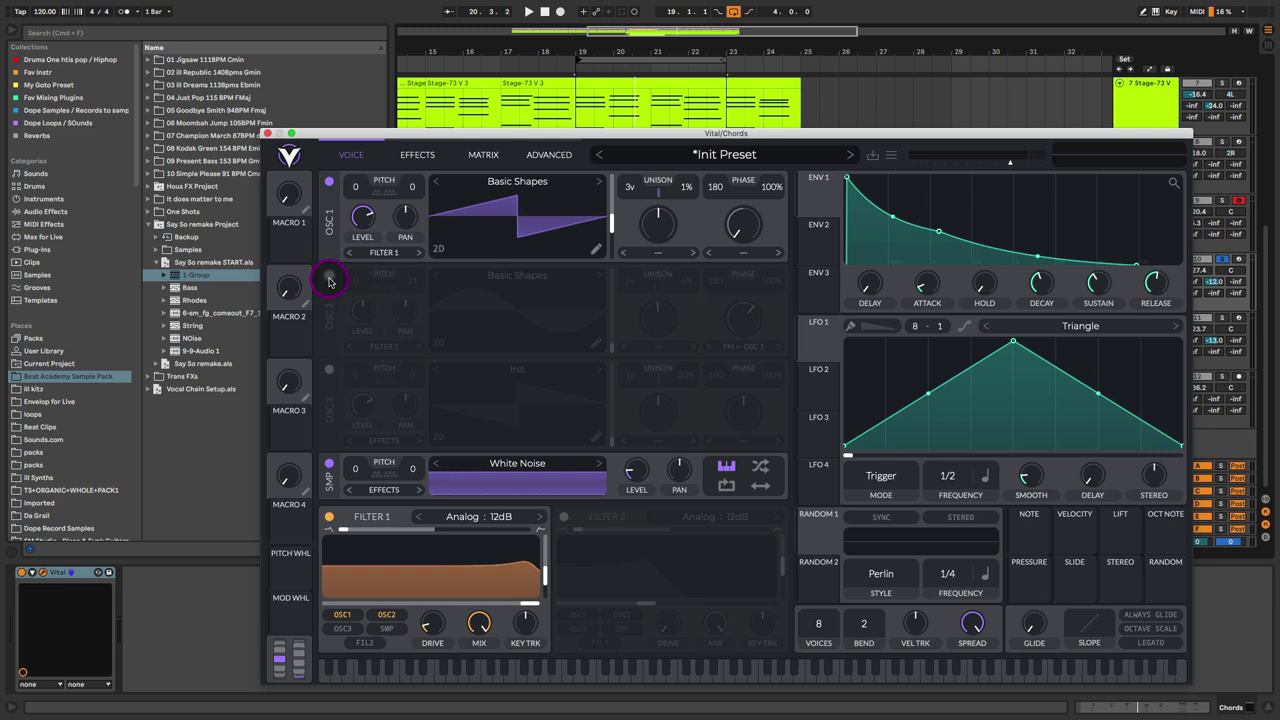
pyautogui.moveTo(488, 252); pyautogui.dragTo(548, 216)
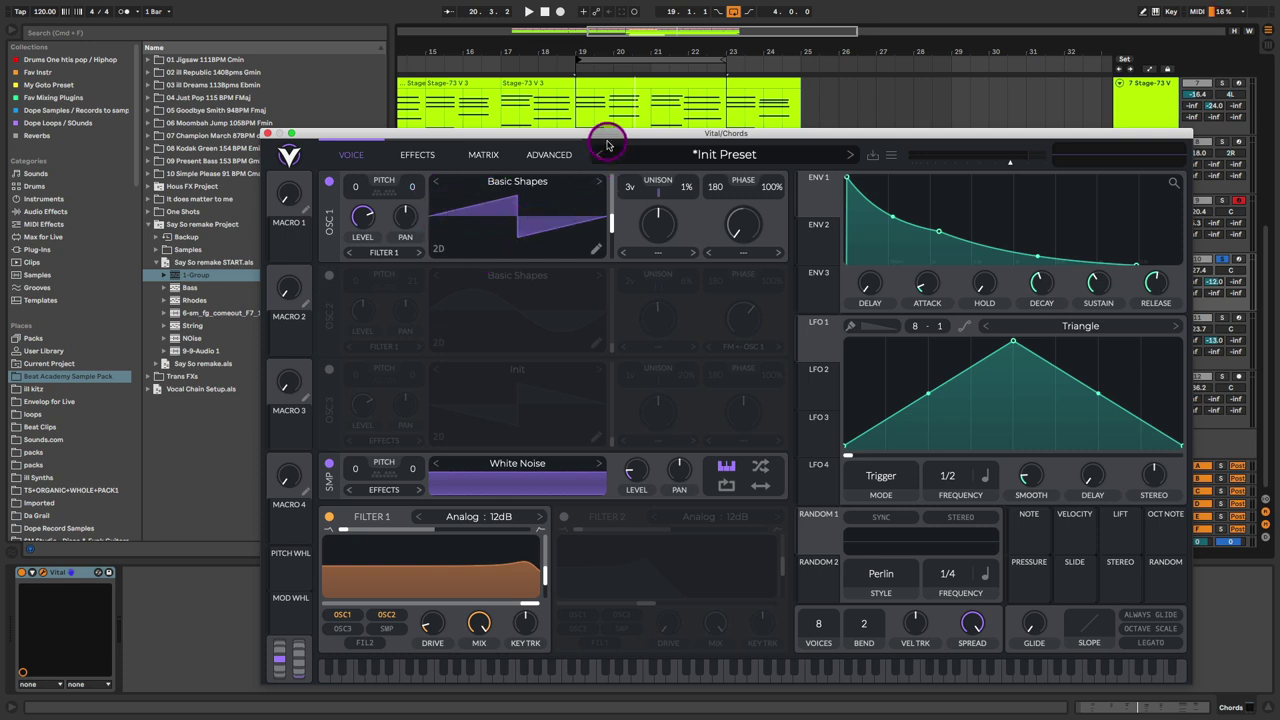
pyautogui.moveTo(634, 181); pyautogui.dragTo(633, 203)
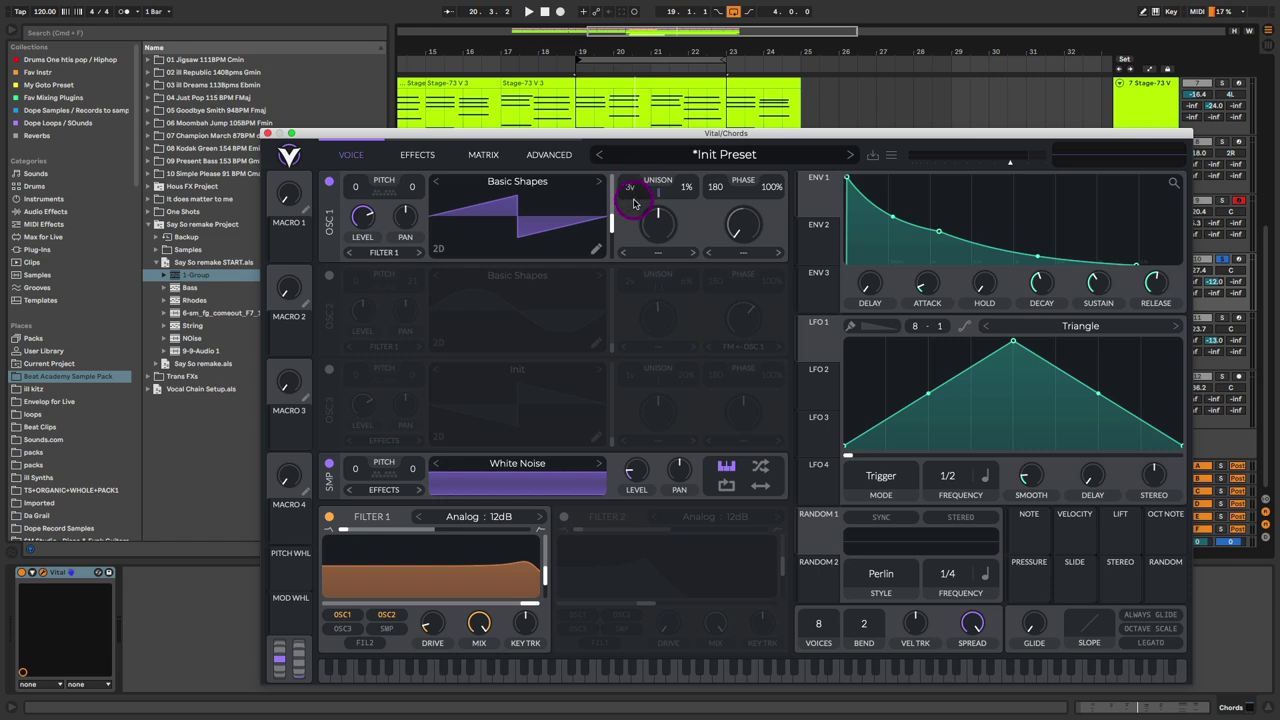
pyautogui.click(687, 188)
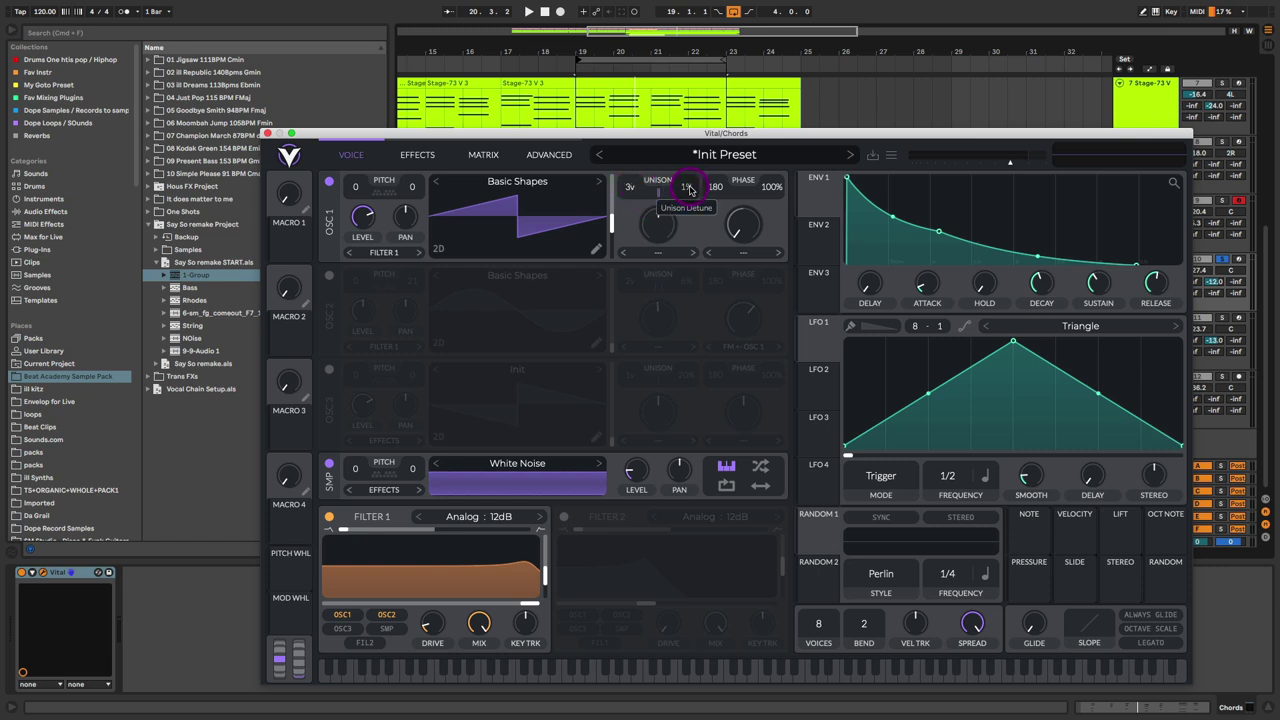
pyautogui.moveTo(688, 190); pyautogui.dragTo(687, 195)
pyautogui.press('space')
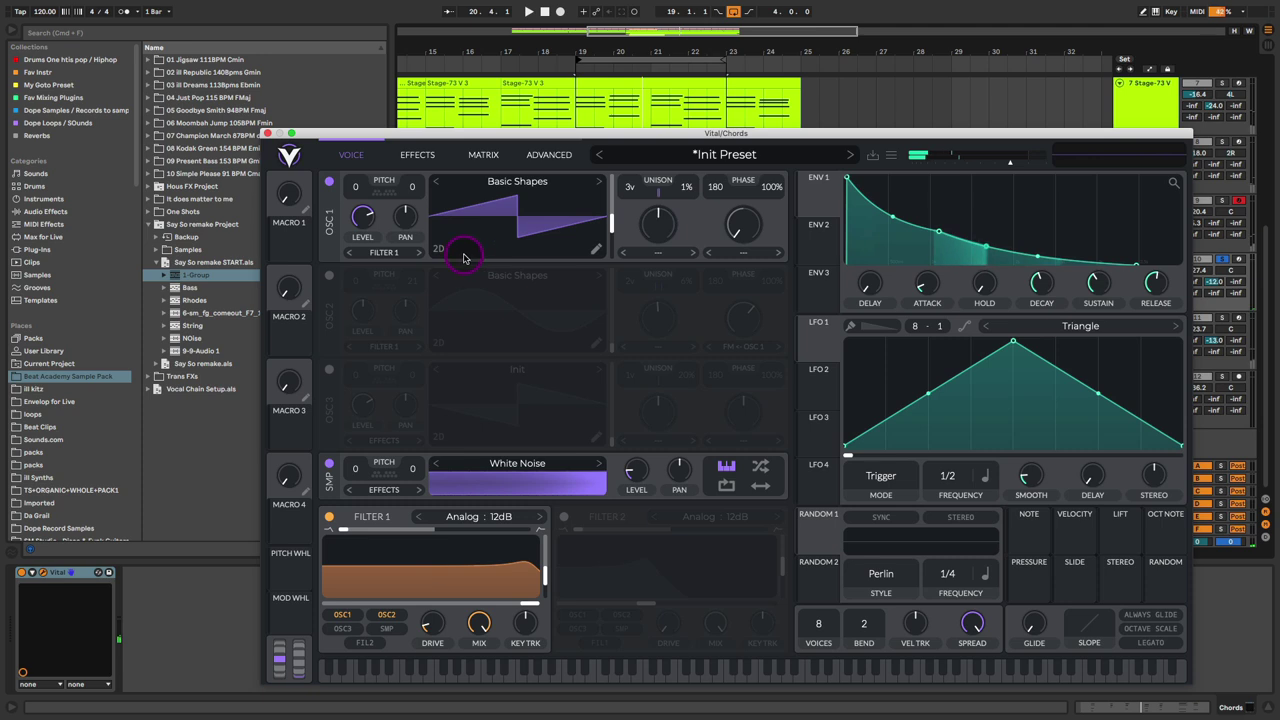
pyautogui.click(331, 277)
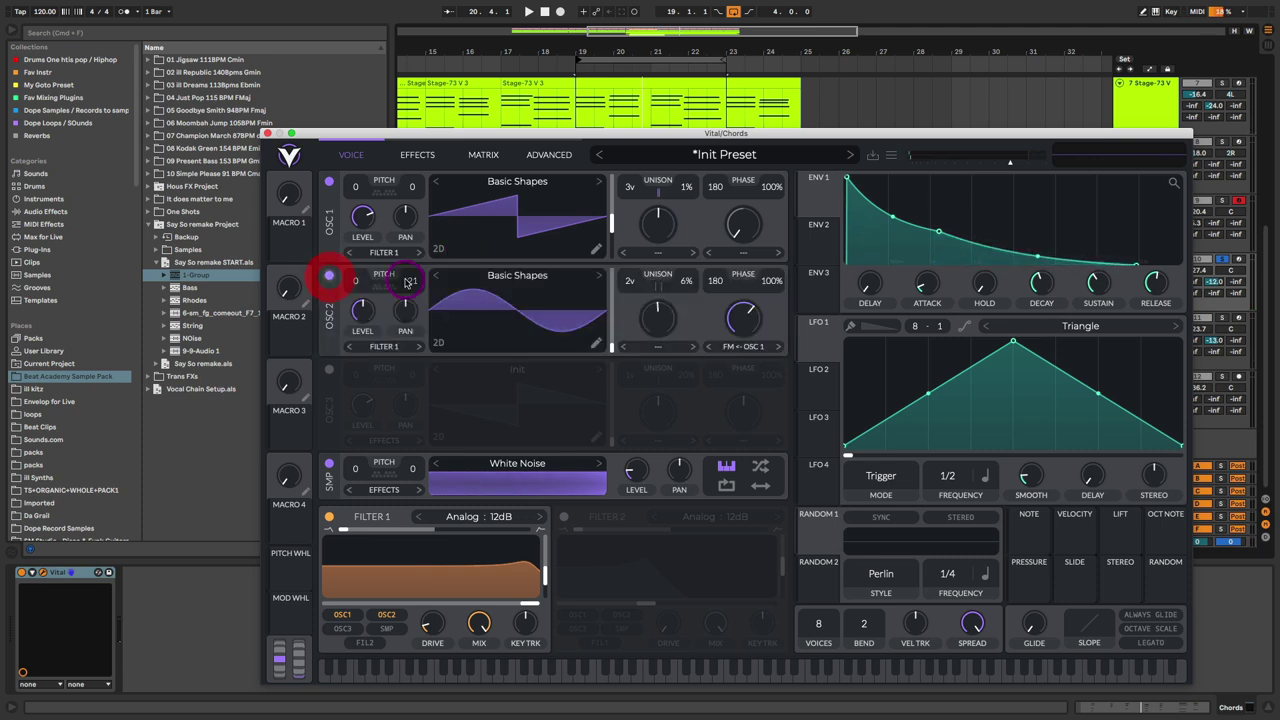
# Set Vital's oscillator 2 to FM <- Osc 1 and raise its wave morph.
pyautogui.click(502, 305)
pyautogui.click(466, 247)
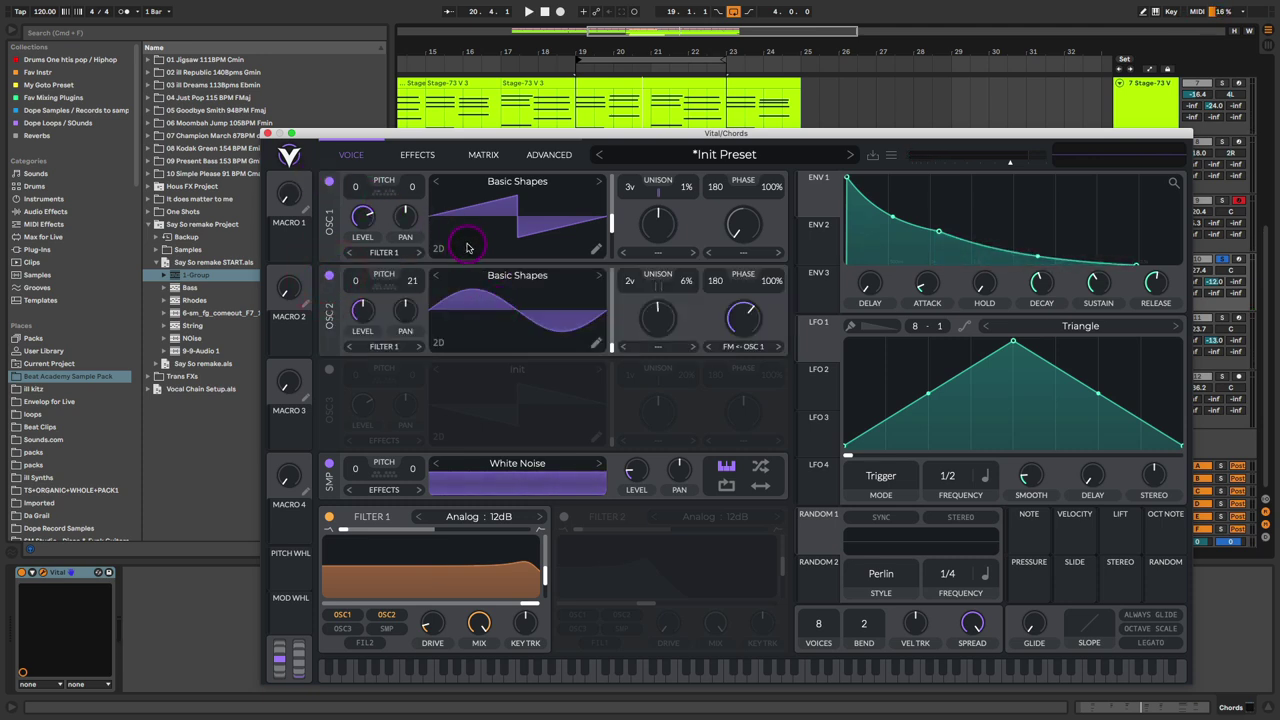
pyautogui.click(752, 347)
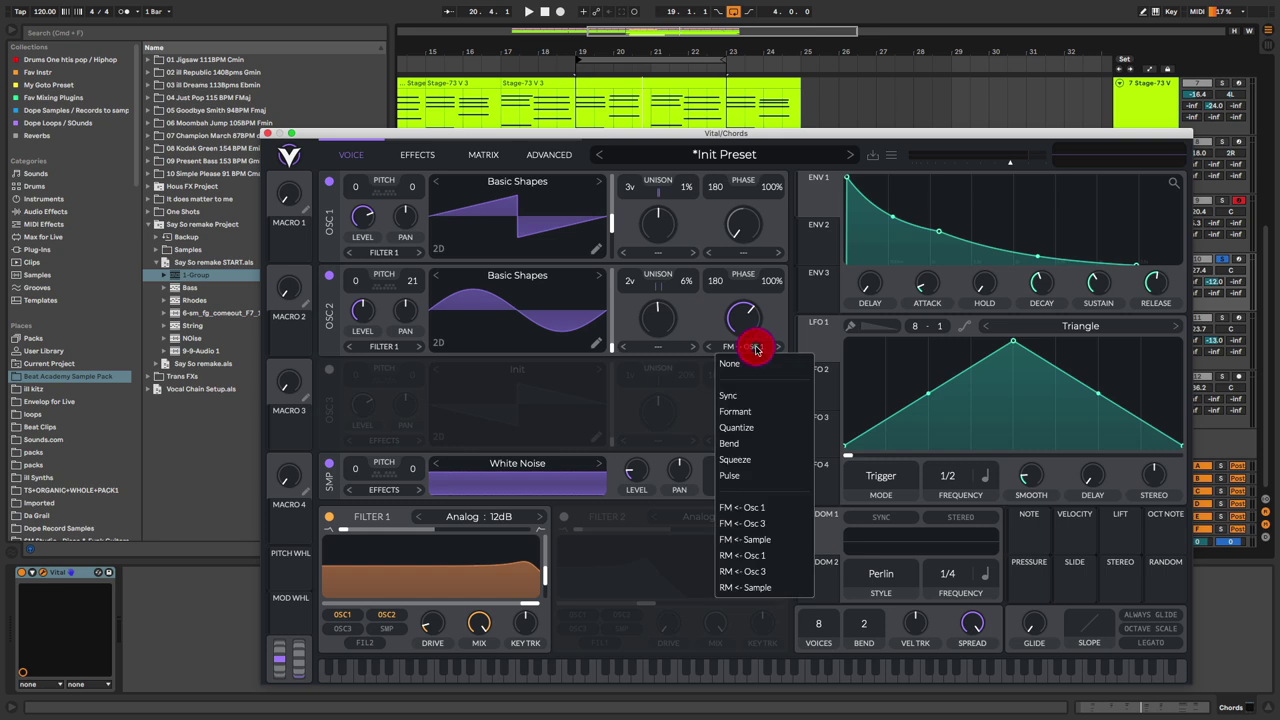
pyautogui.click(779, 511)
pyautogui.moveTo(757, 343)
pyautogui.mouseDown()
pyautogui.moveTo(751, 303)
pyautogui.moveTo(748, 386)
pyautogui.moveTo(751, 236)
pyautogui.moveTo(748, 318)
pyautogui.mouseUp()
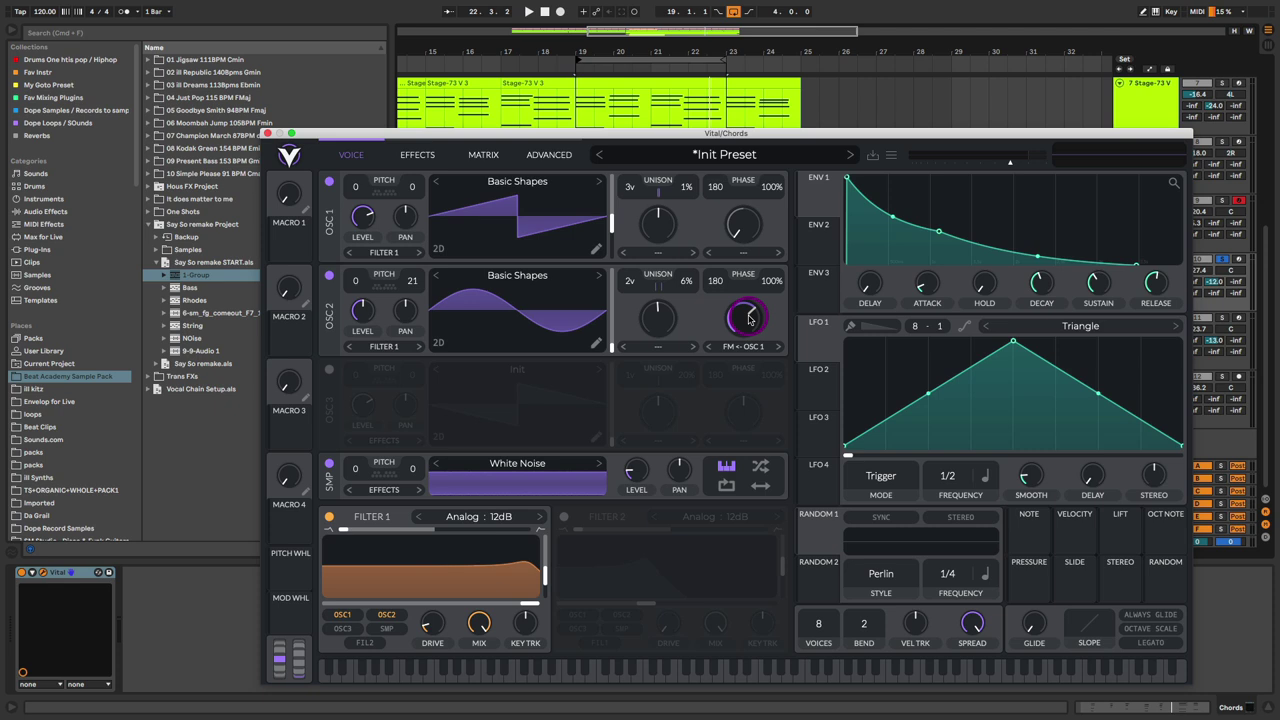
pyautogui.moveTo(748, 318)
pyautogui.mouseDown()
pyautogui.moveTo(745, 352)
pyautogui.moveTo(752, 344)
pyautogui.mouseUp()
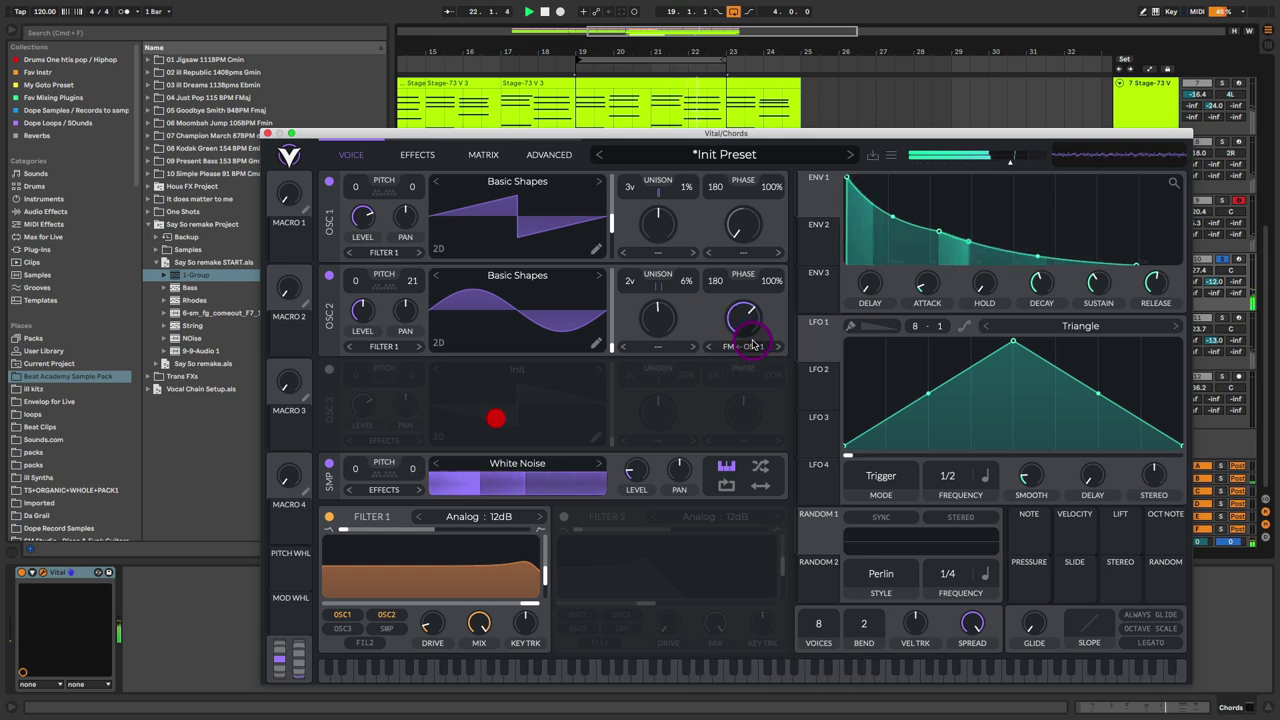
# Switch on the white noise layer at a level of about 0.14 and audition it.
pyautogui.click(330, 464)
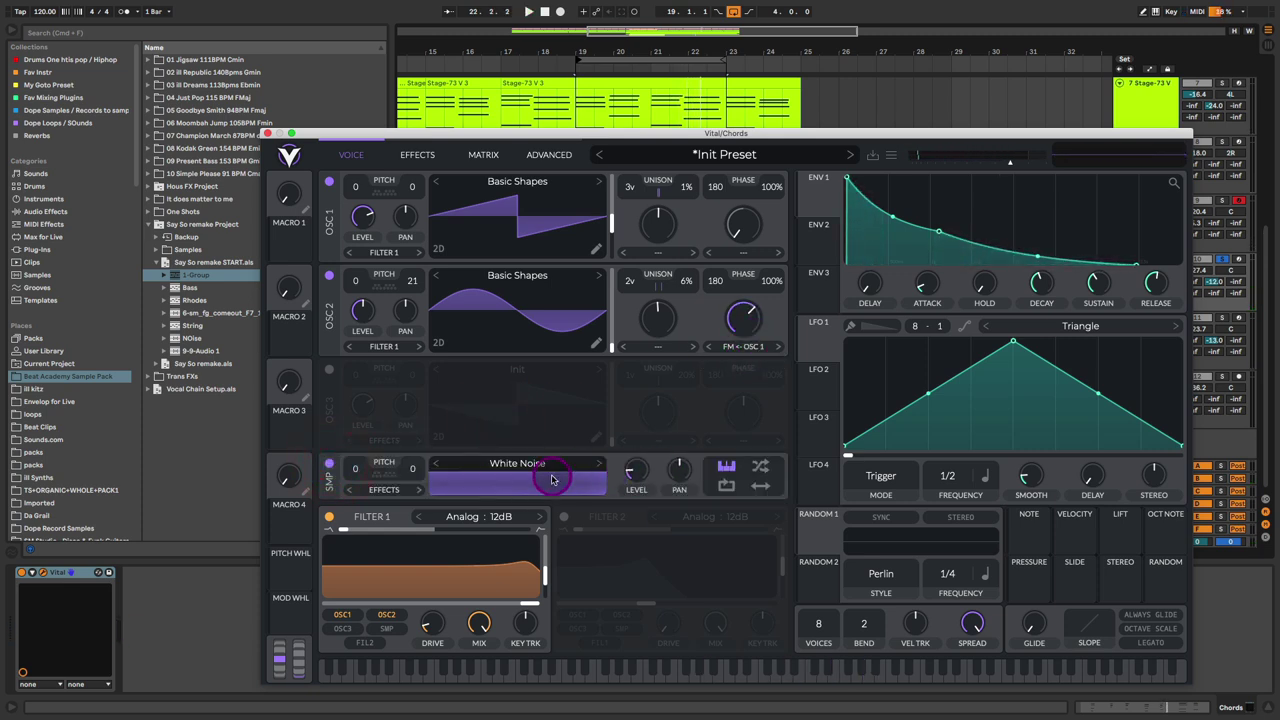
pyautogui.moveTo(643, 477)
pyautogui.mouseDown()
pyautogui.moveTo(640, 508)
pyautogui.moveTo(647, 433)
pyautogui.moveTo(646, 457)
pyautogui.mouseUp()
pyautogui.press('space')
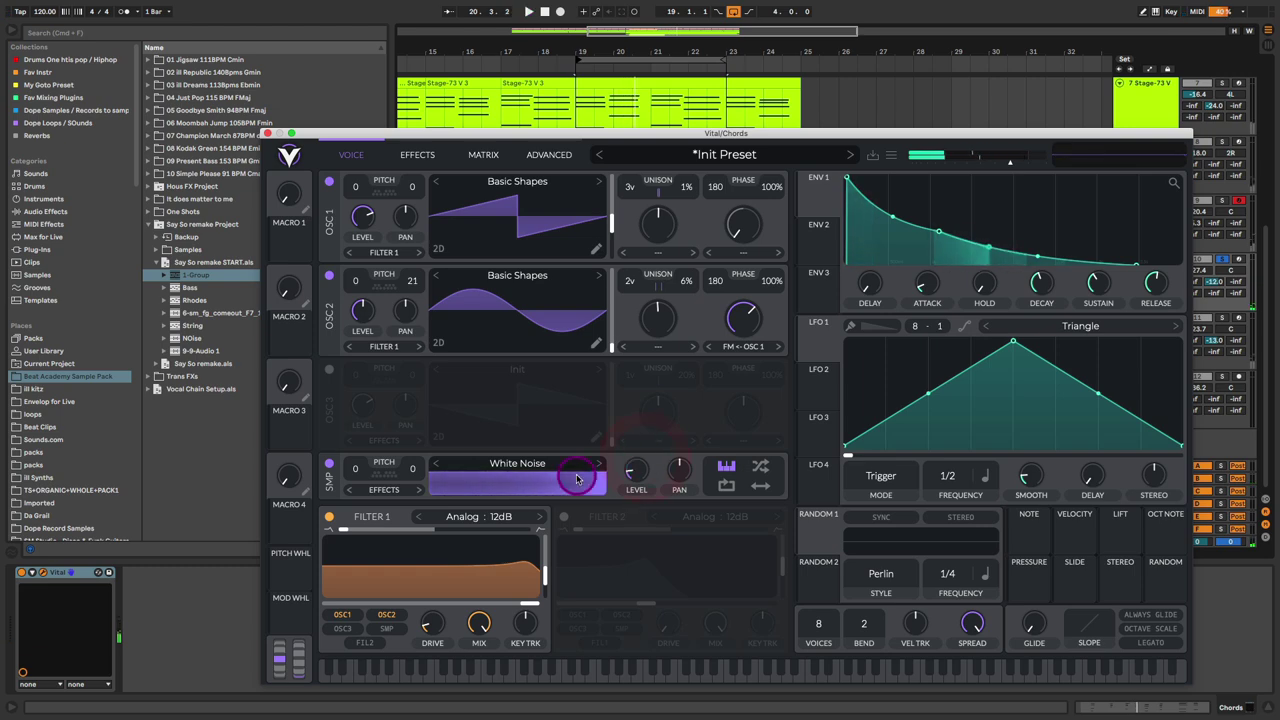
# On Vital's effects page, cut the EQ low band by about 14 dB and adjust its cutoff.
pyautogui.click(412, 154)
pyautogui.moveTo(649, 133); pyautogui.dragTo(594, 95)
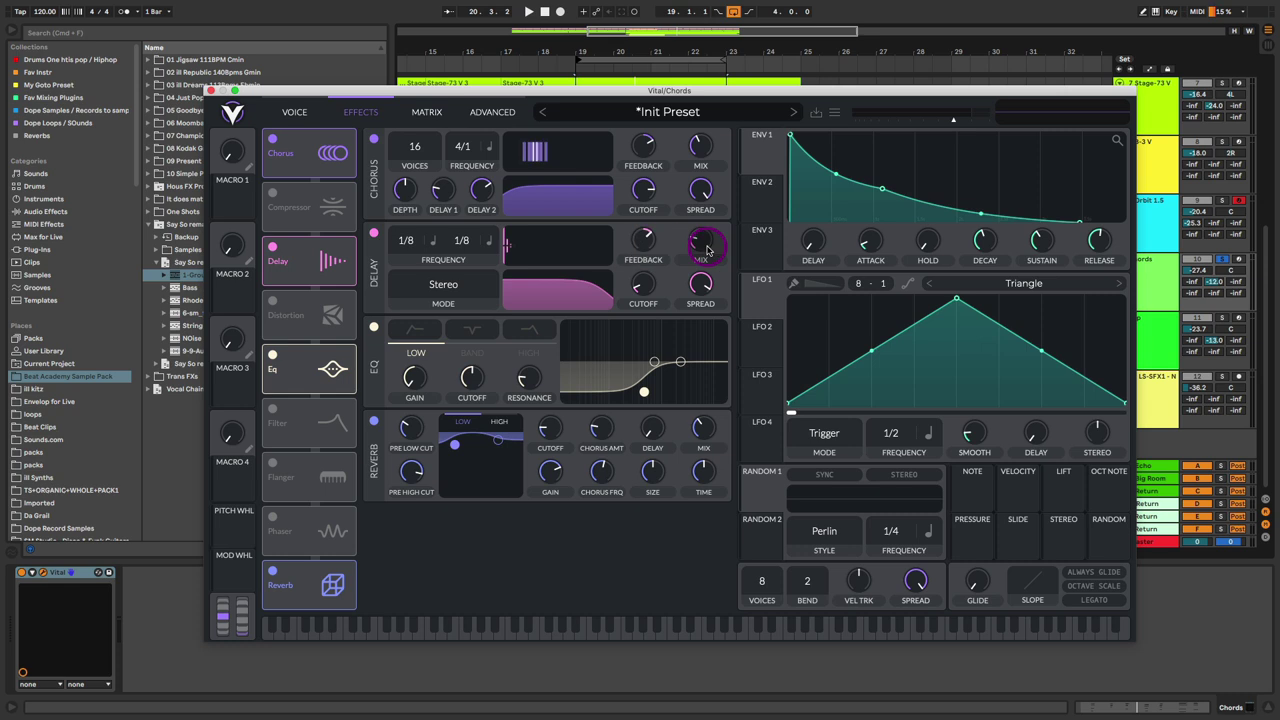
pyautogui.click(373, 329)
pyautogui.click(373, 329)
pyautogui.click(650, 389)
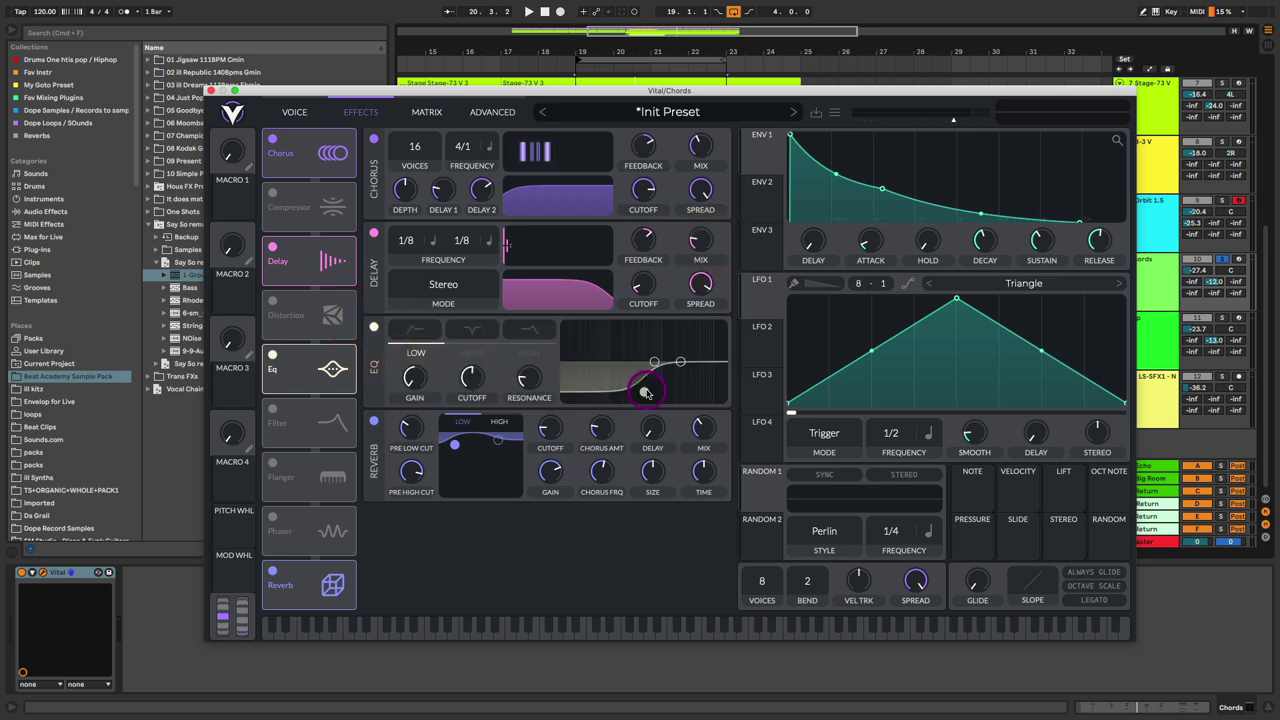
pyautogui.moveTo(646, 392); pyautogui.dragTo(642, 397)
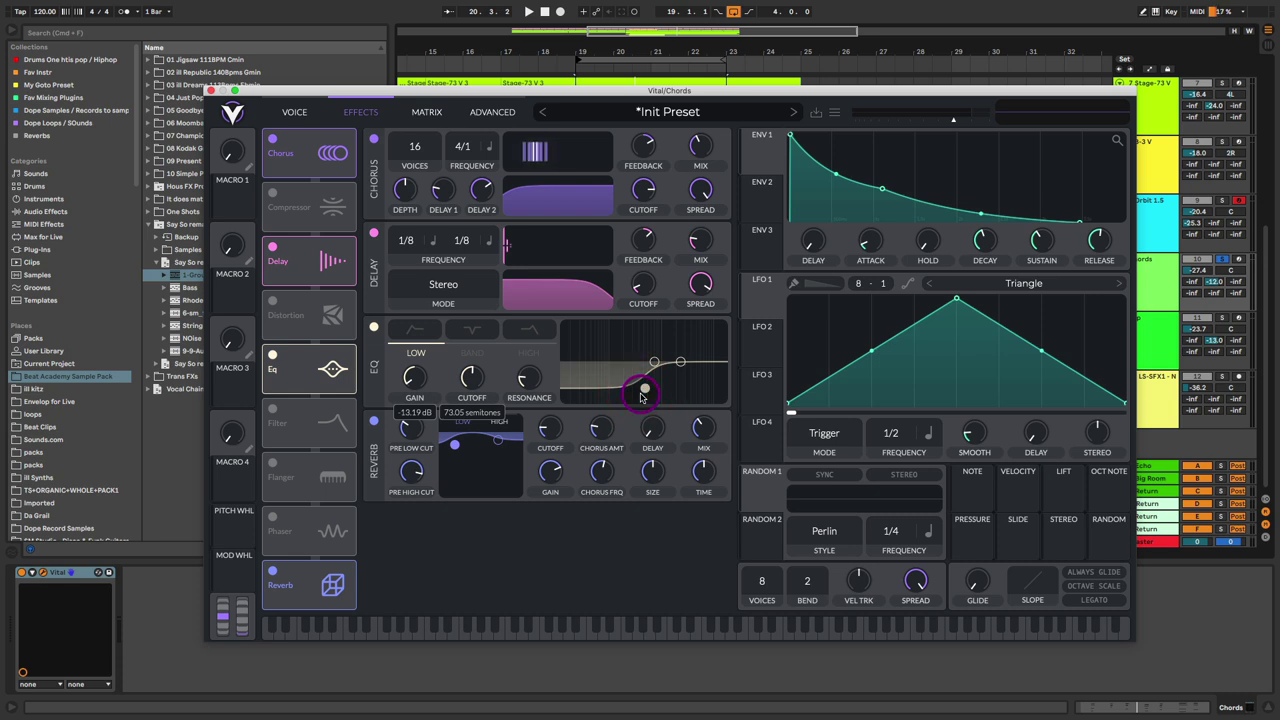
pyautogui.press('space')
pyautogui.moveTo(642, 397)
pyautogui.mouseDown()
pyautogui.moveTo(666, 398)
pyautogui.moveTo(647, 392)
pyautogui.mouseUp()
pyautogui.press('space')
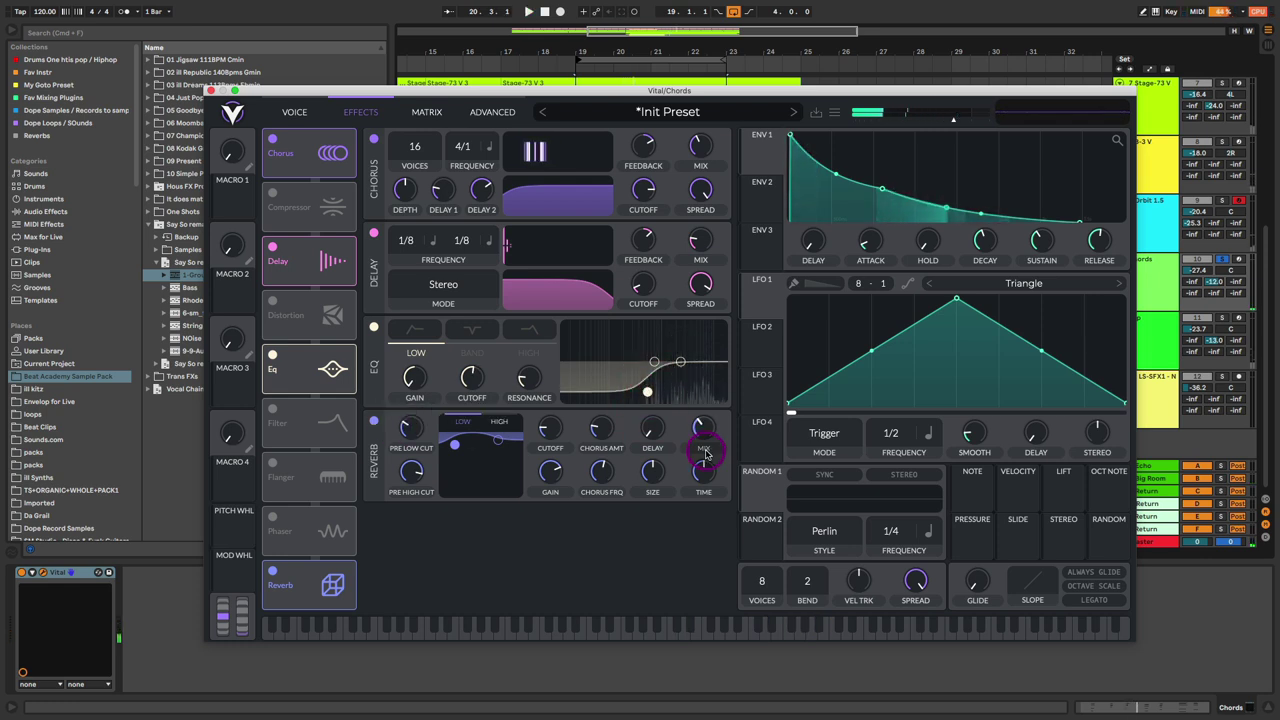
# Set the reverb mix to about 27% while playing back.
pyautogui.moveTo(705, 453); pyautogui.dragTo(700, 443)
pyautogui.press('space')
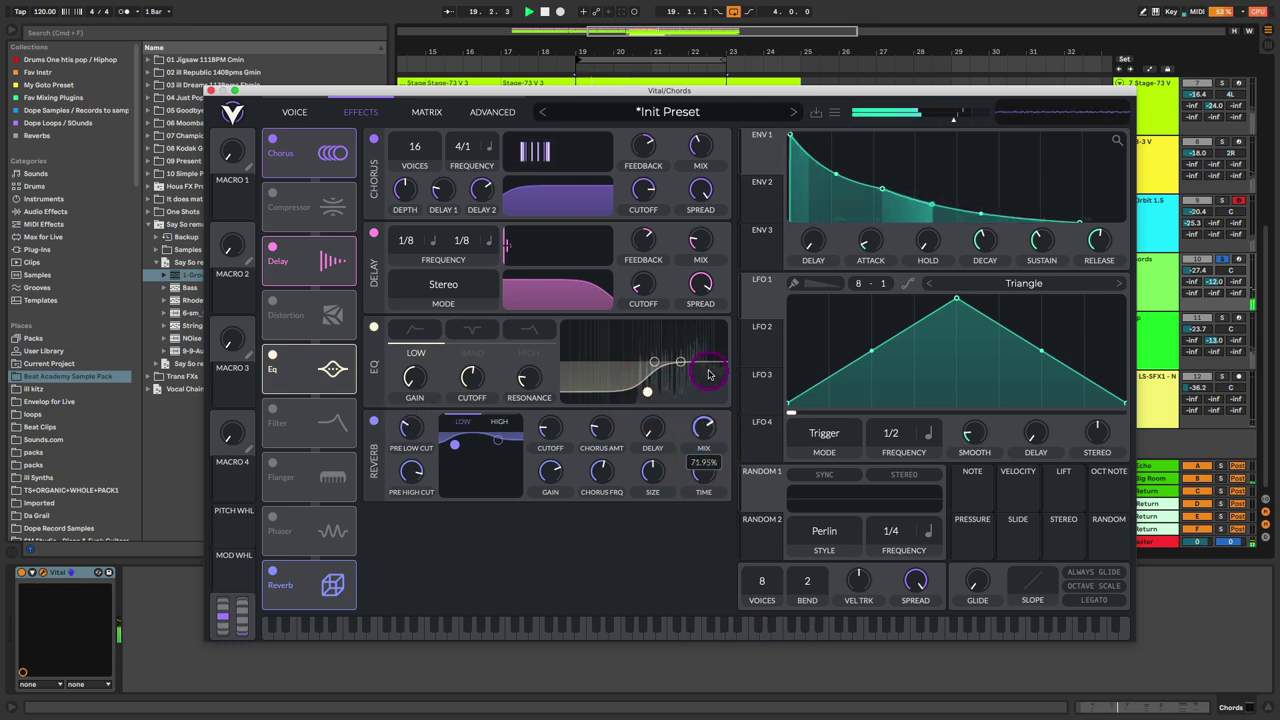
pyautogui.moveTo(709, 374); pyautogui.dragTo(700, 491)
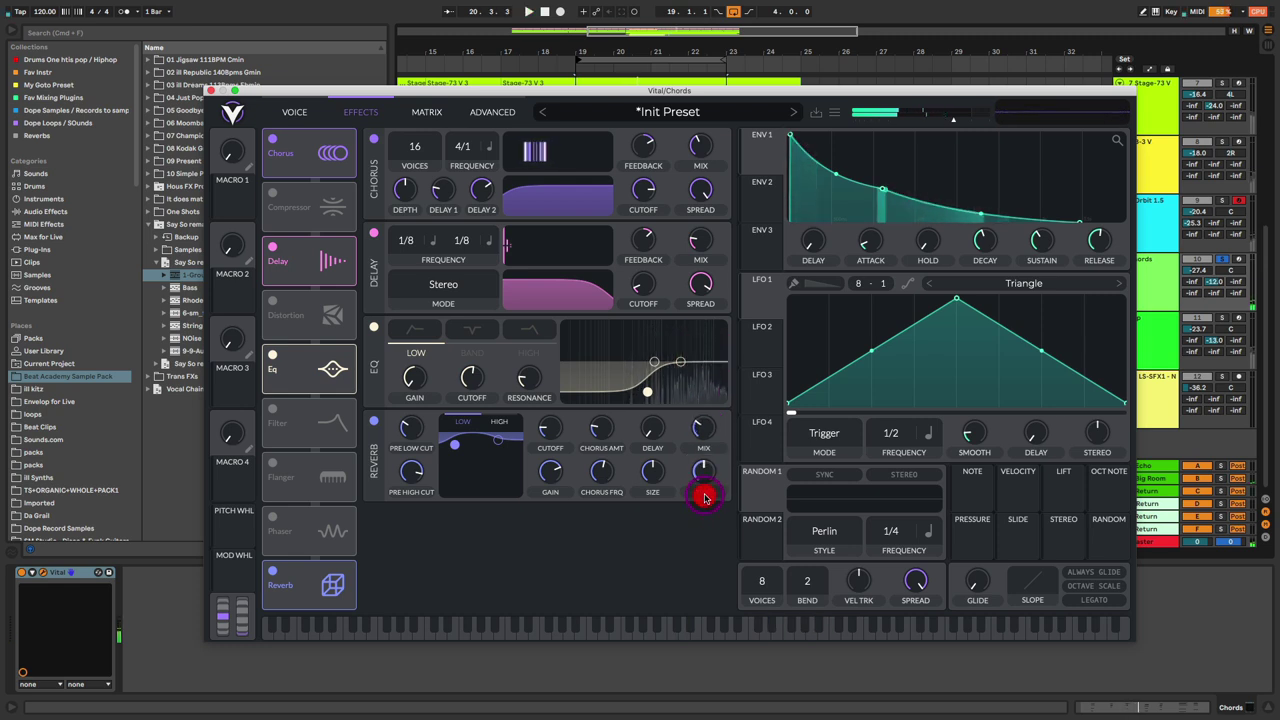
# Lower envelope 1's sustain to about 0.31, reshape its decay, and return to the Voice page.
pyautogui.click(764, 152)
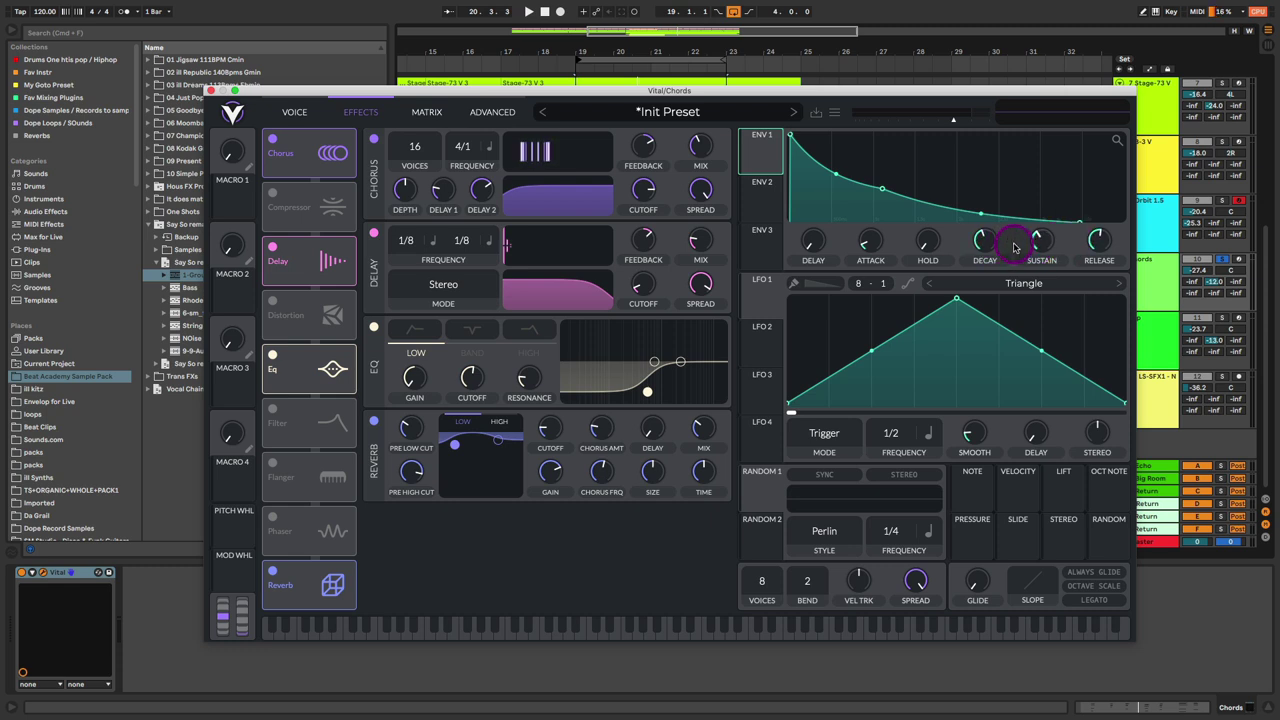
pyautogui.moveTo(1039, 232)
pyautogui.moveTo(1039, 232); pyautogui.dragTo(1041, 183)
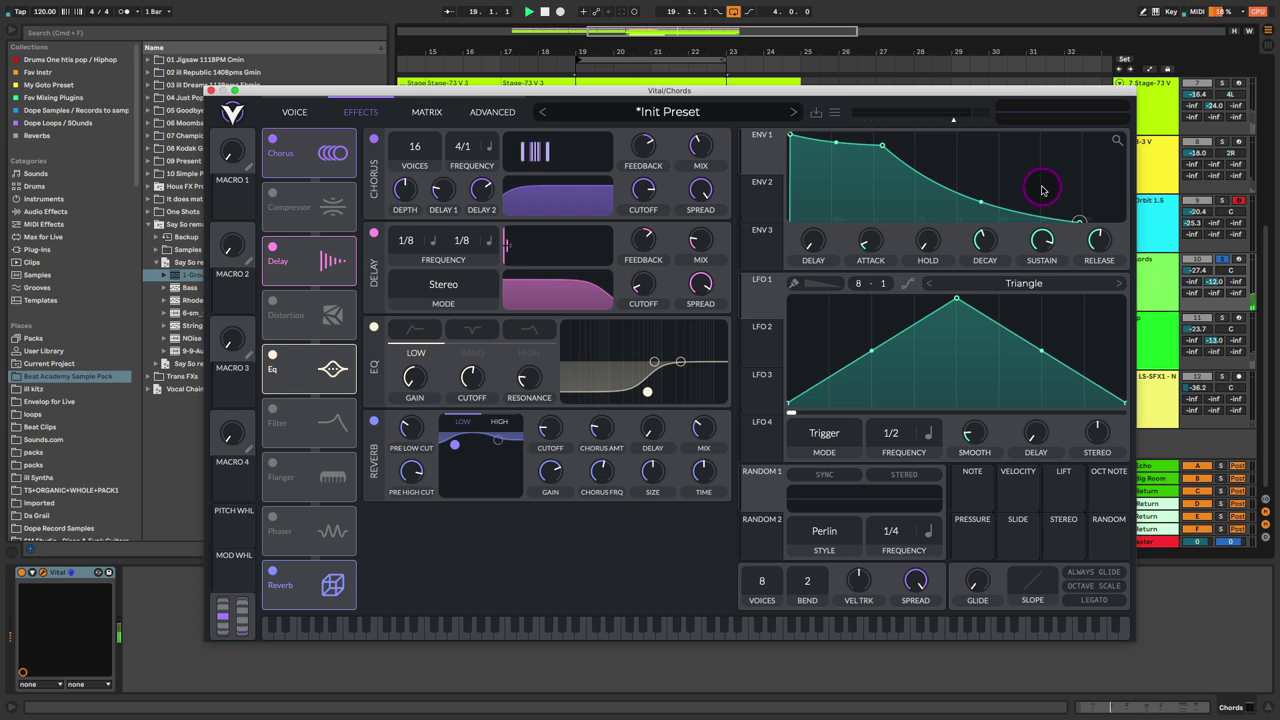
pyautogui.click(1046, 241)
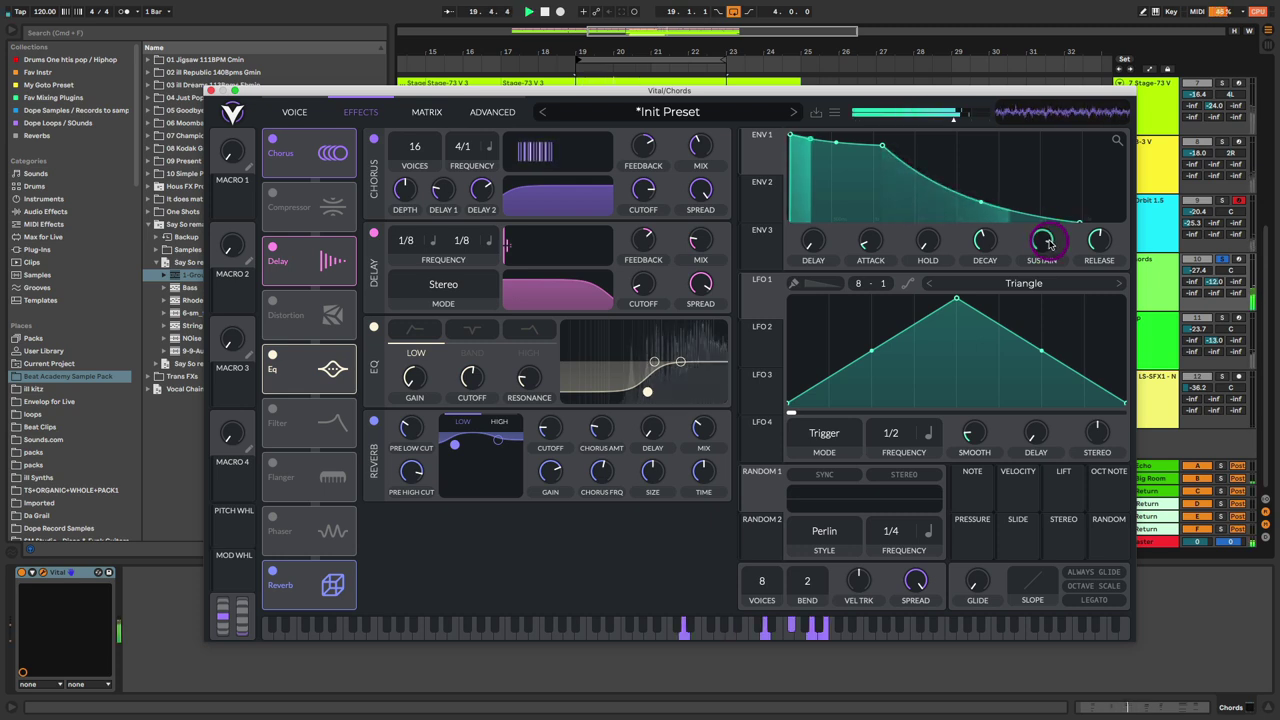
pyautogui.moveTo(1046, 241); pyautogui.dragTo(1040, 309)
pyautogui.click(1038, 248)
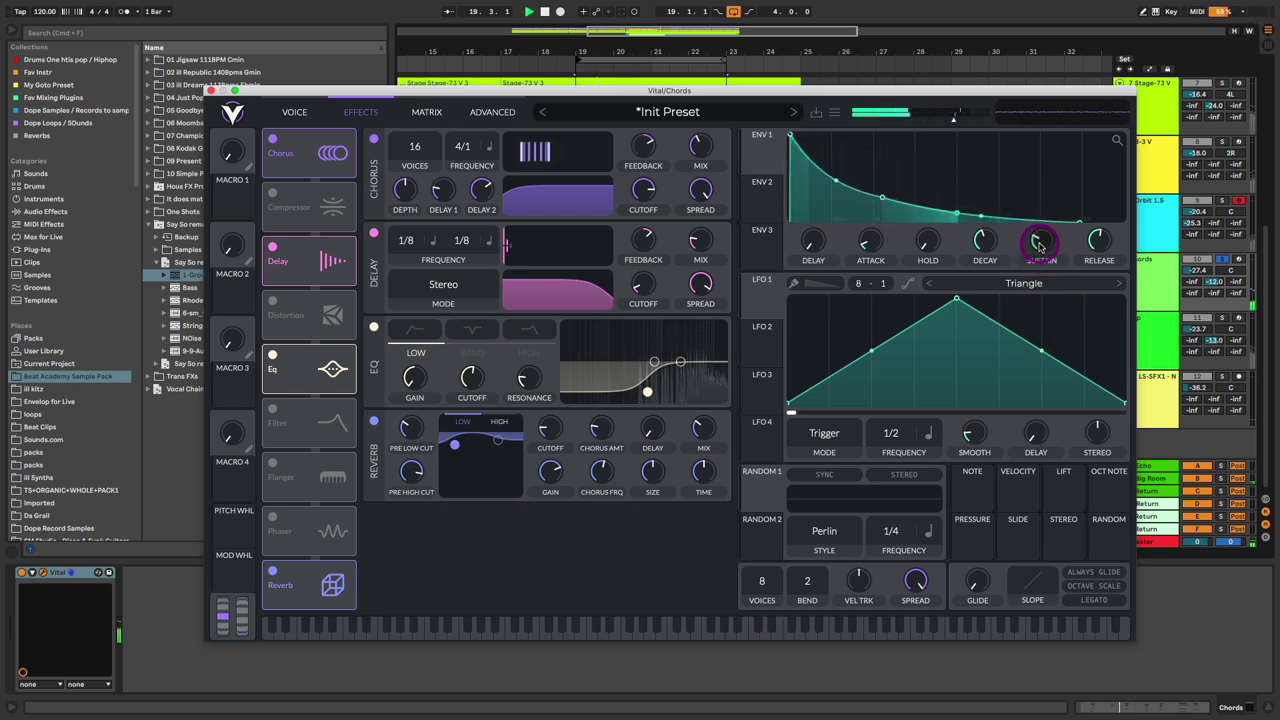
pyautogui.click(1040, 245)
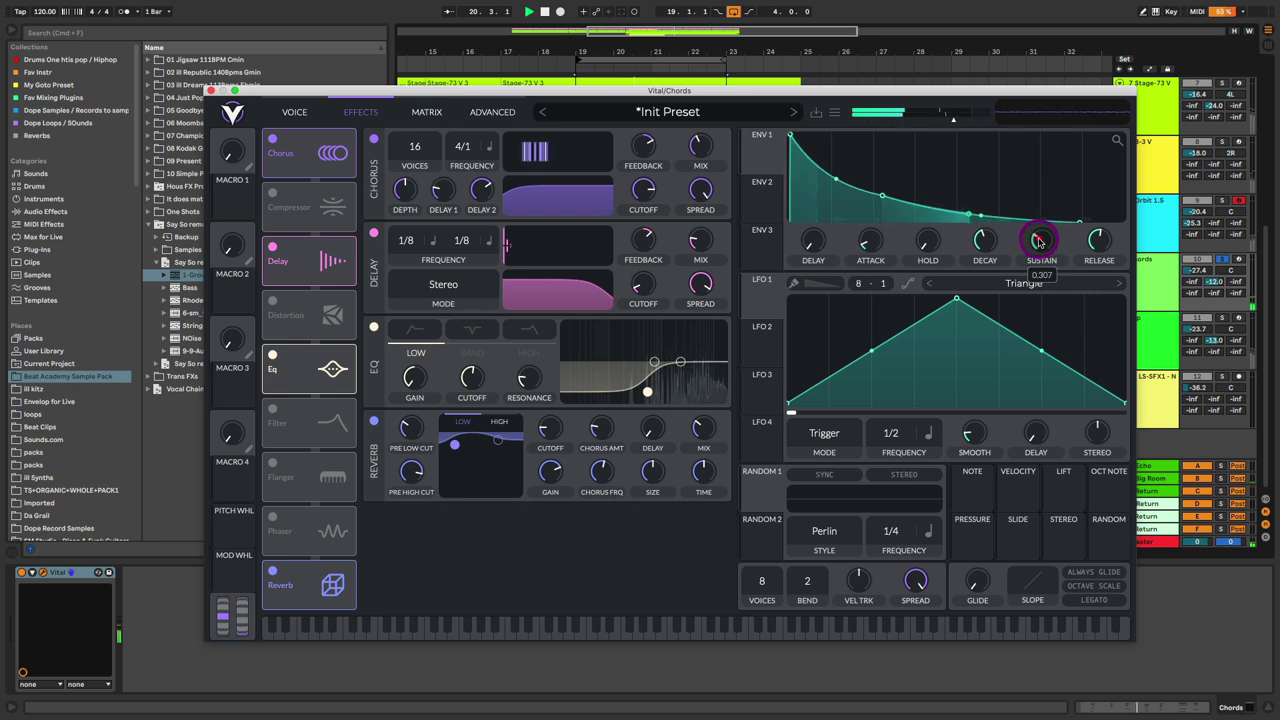
pyautogui.moveTo(983, 237); pyautogui.dragTo(980, 240)
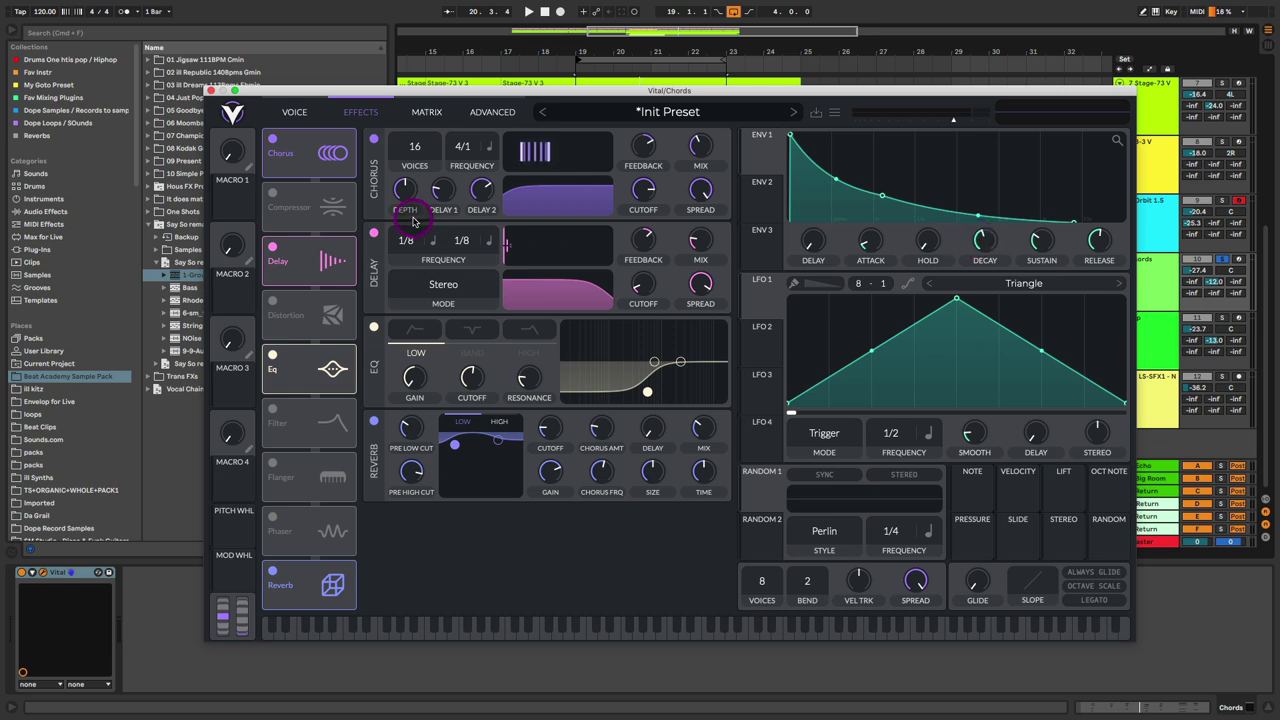
pyautogui.click(294, 111)
pyautogui.click(405, 277)
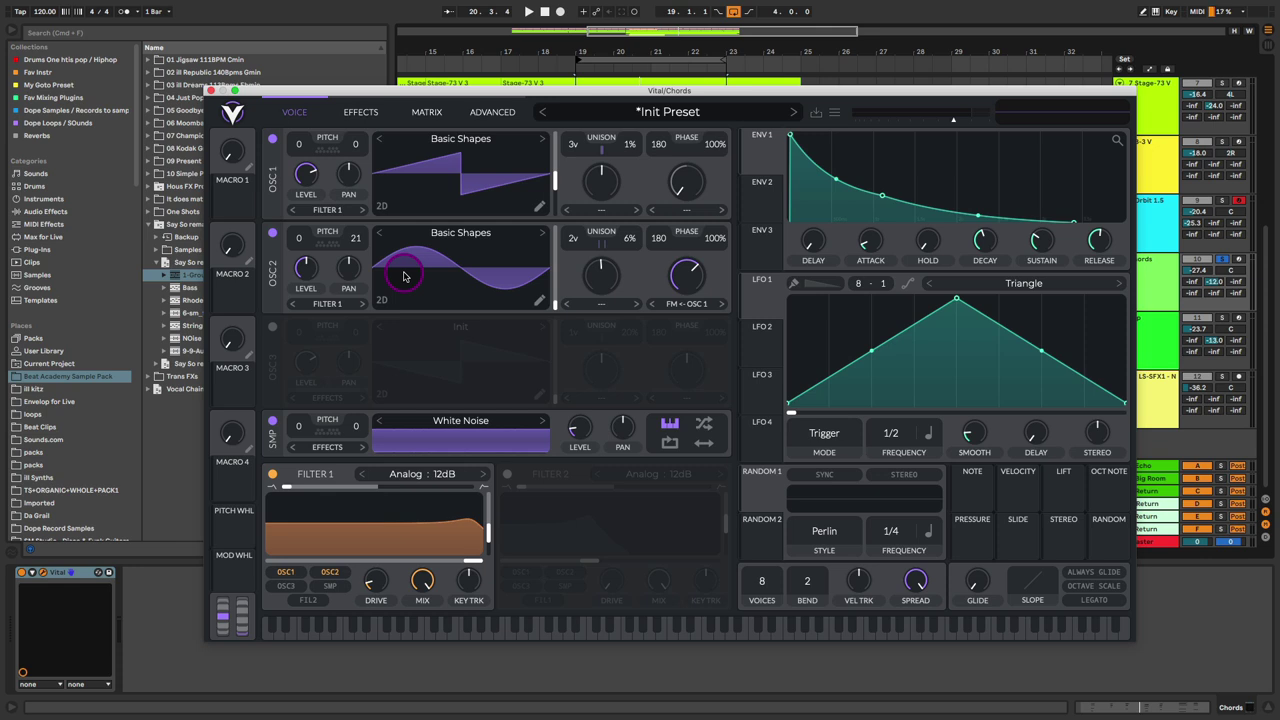
# Close the Chords synth, play bars 19–23, and open the Arp track's Vital synth.
pyautogui.click(211, 90)
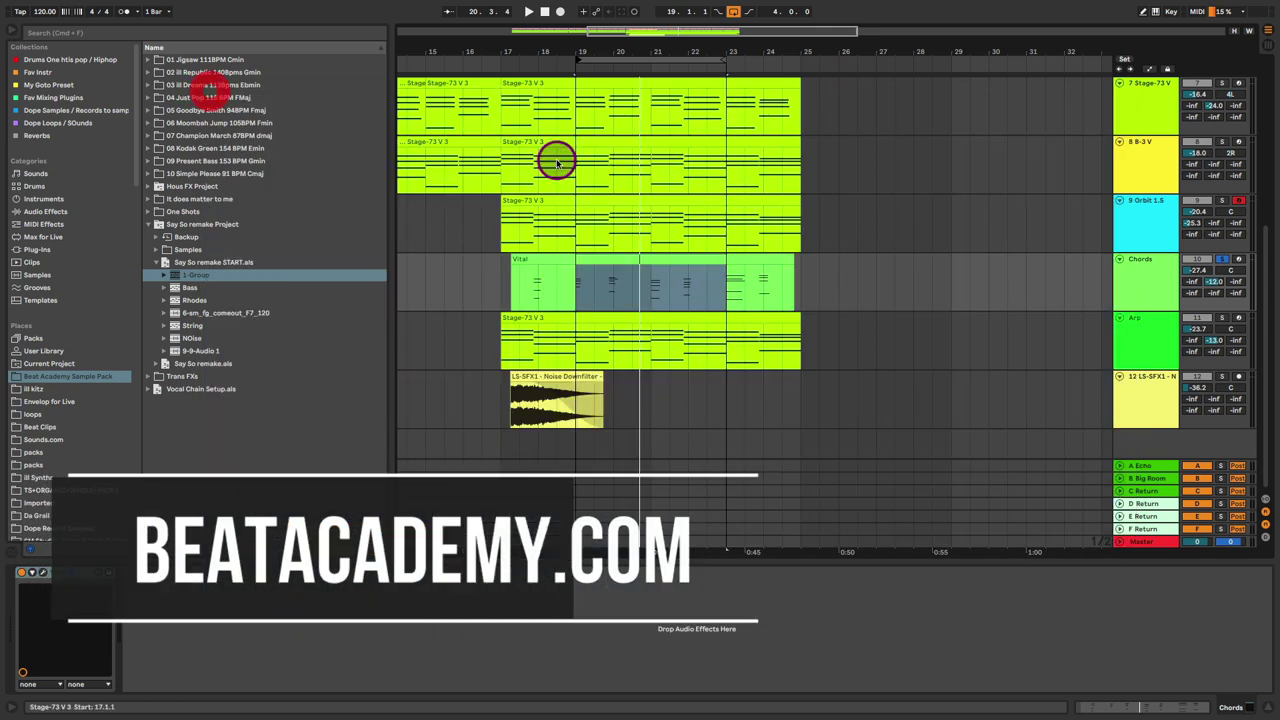
pyautogui.click(563, 280)
pyautogui.press('space')
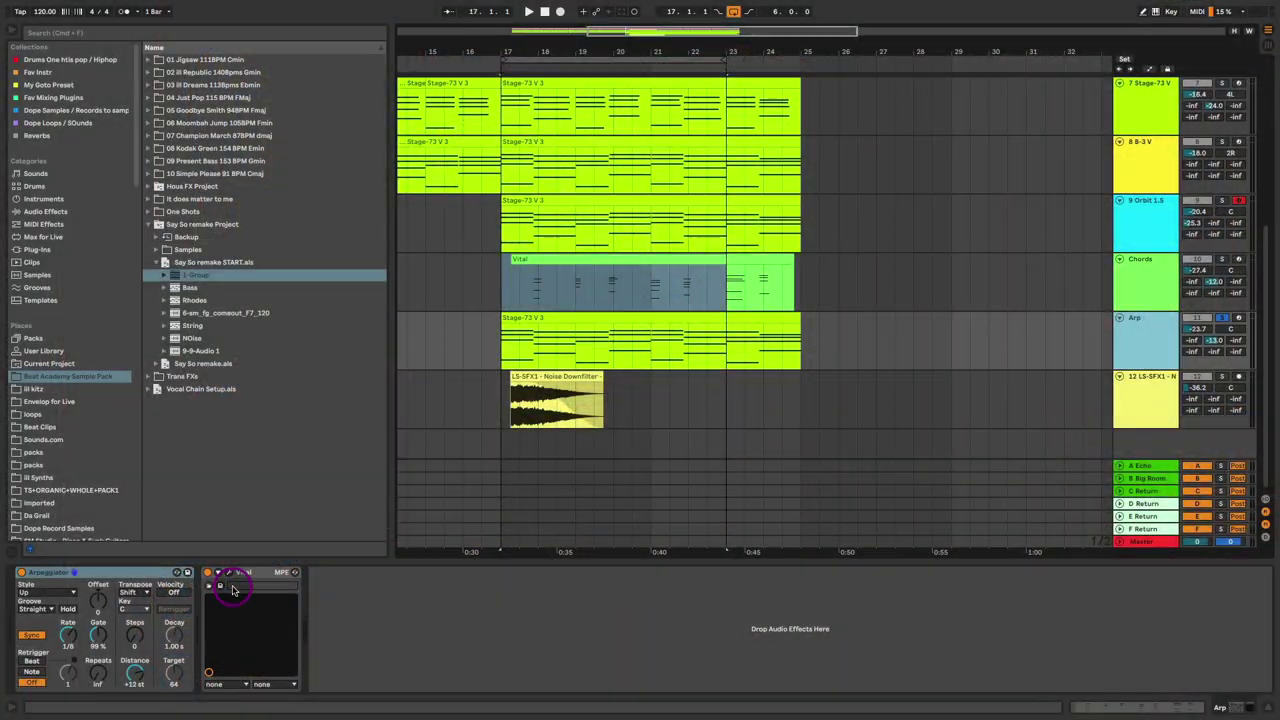
pyautogui.click(229, 574)
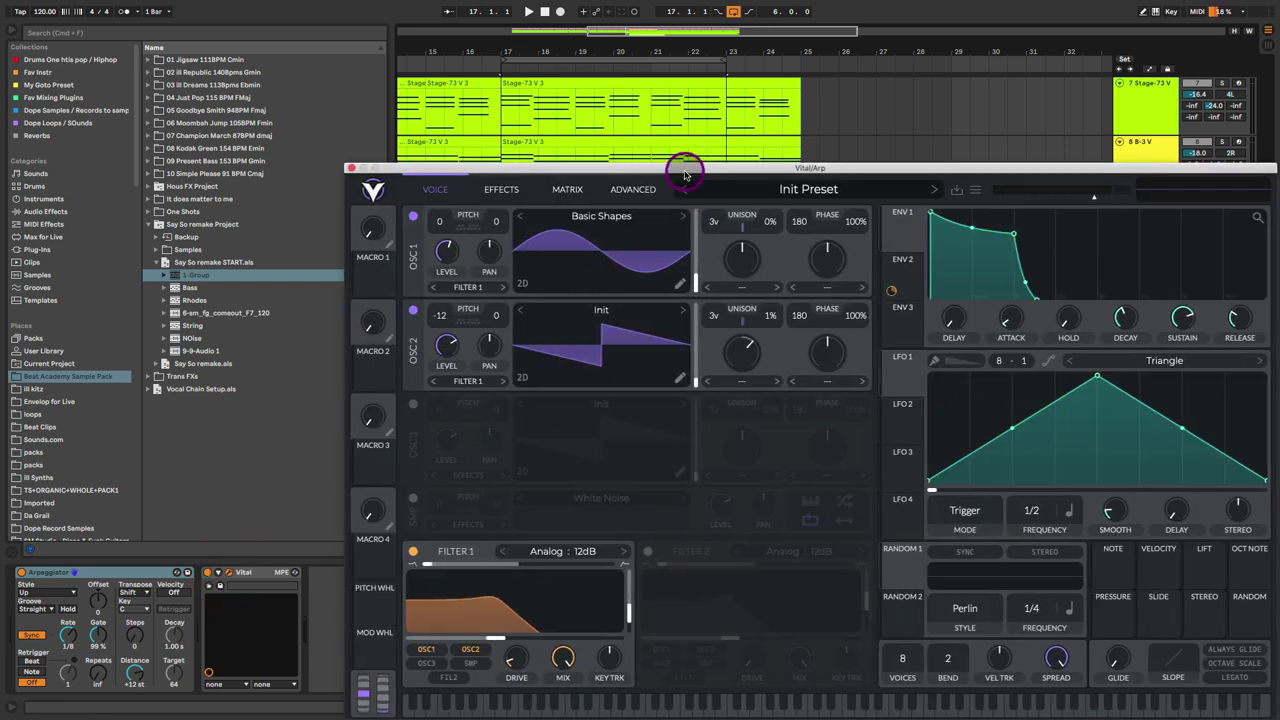
# Toggle the Arp synth's octave-down oscillator 2 off and back on, then lower its level to about 0.39.
pyautogui.moveTo(686, 171); pyautogui.dragTo(565, 93)
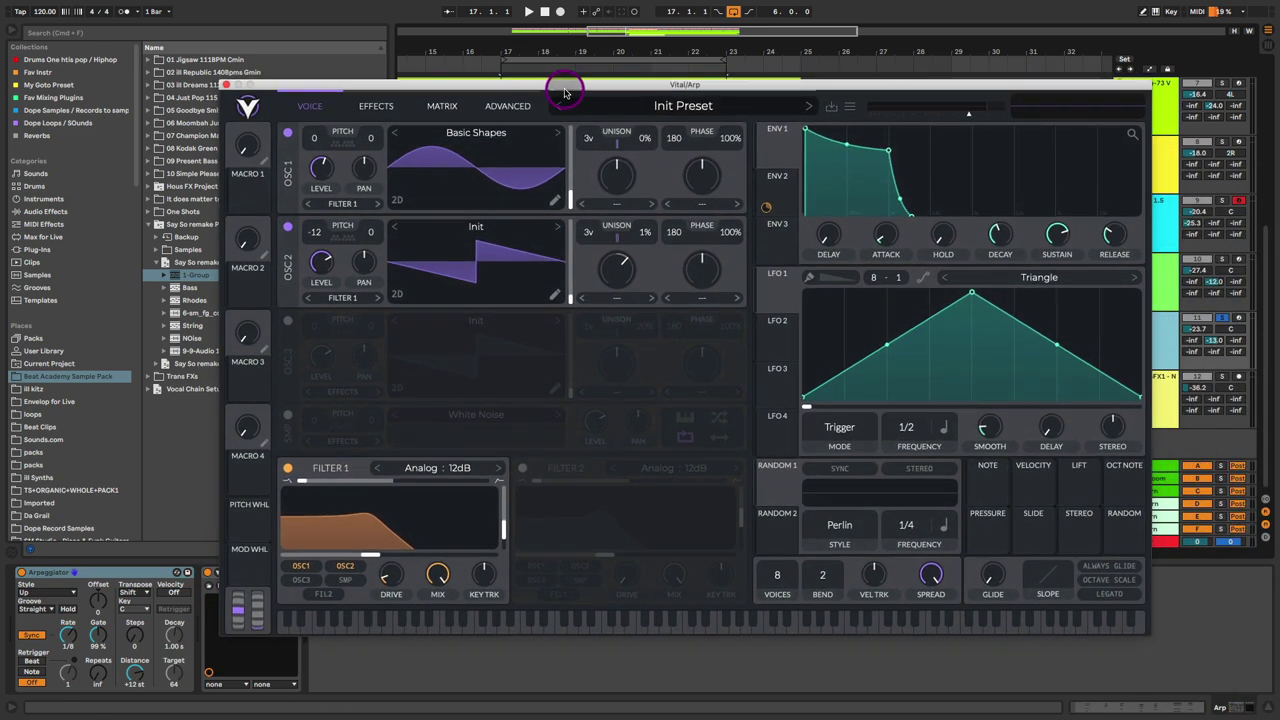
pyautogui.click(288, 228)
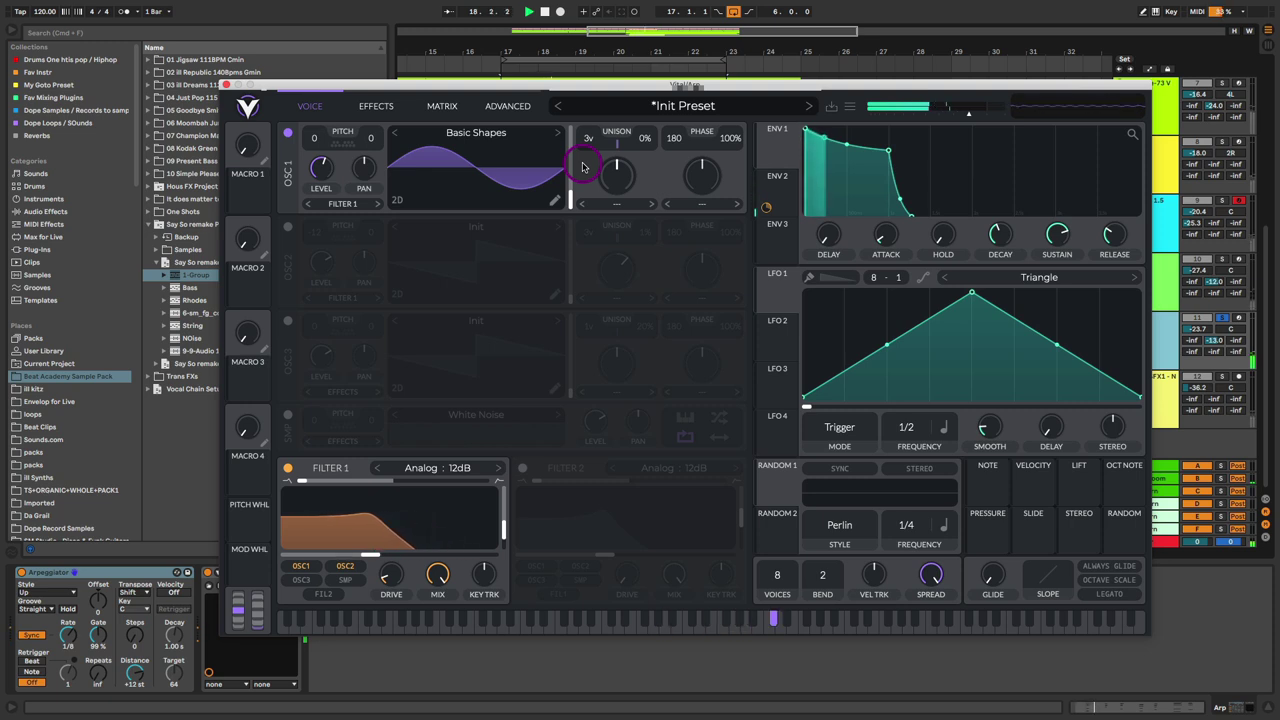
pyautogui.click(288, 230)
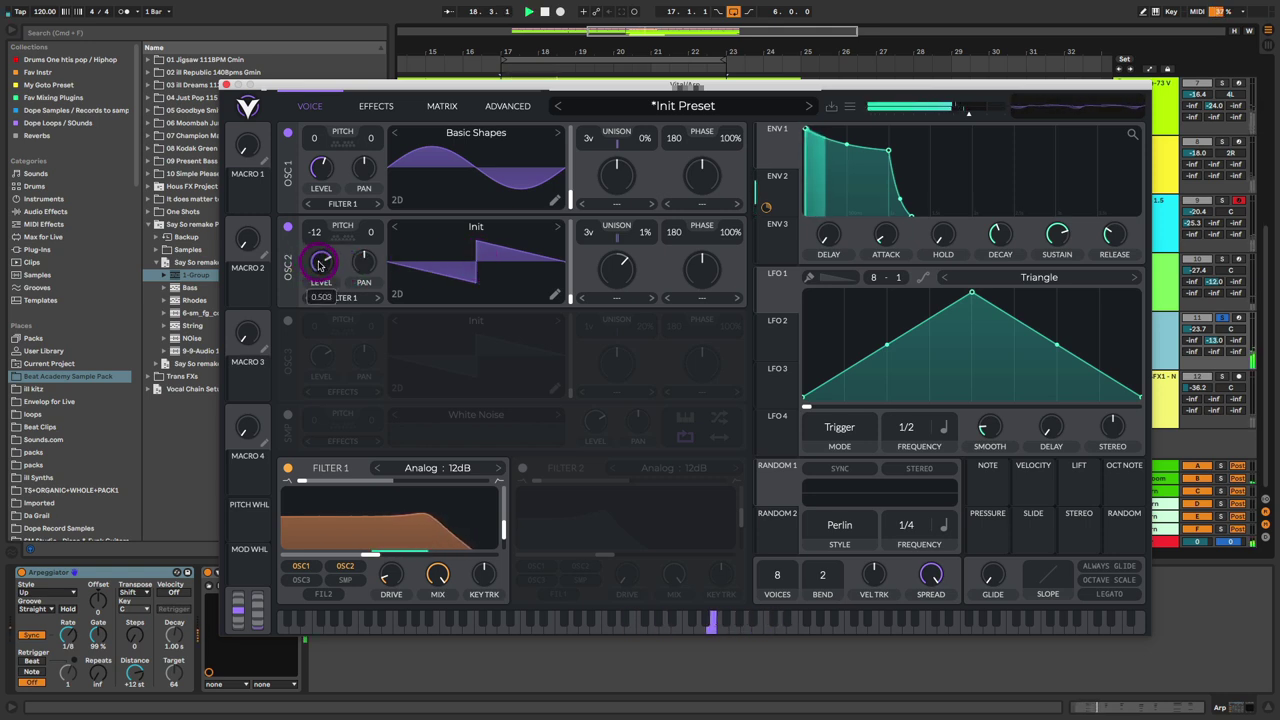
pyautogui.click(317, 263)
pyautogui.click(314, 234)
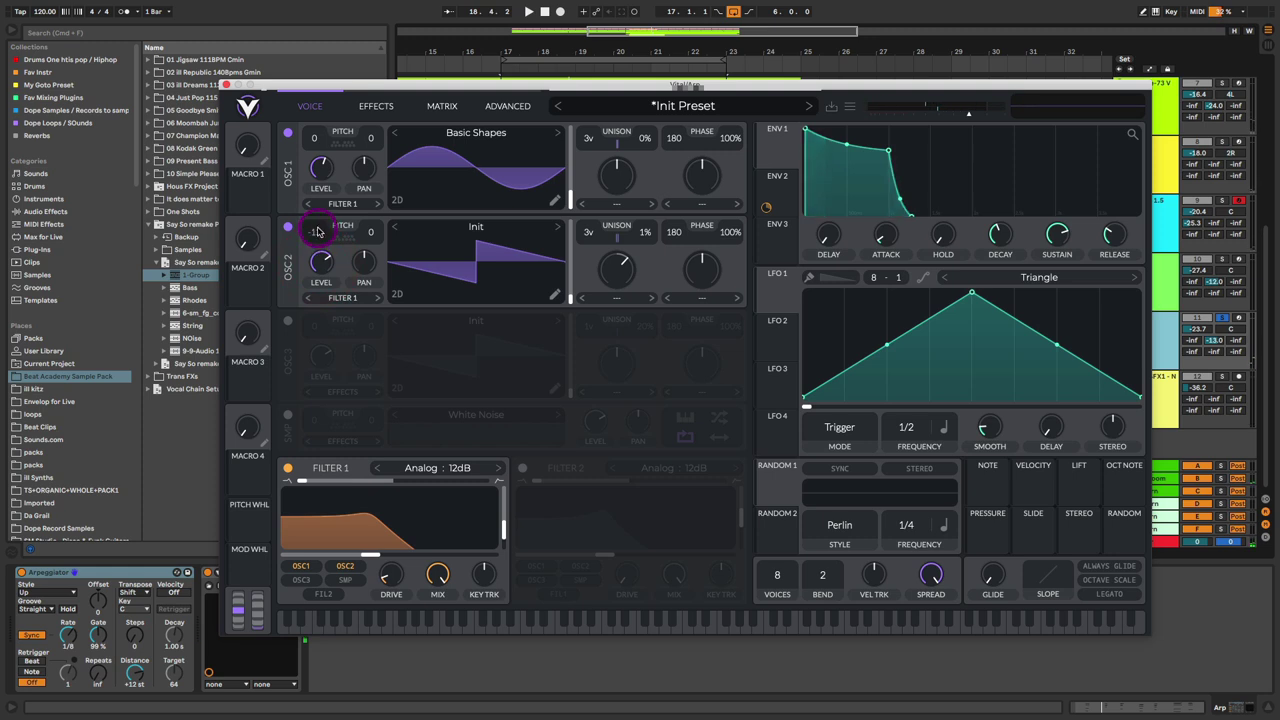
pyautogui.click(324, 266)
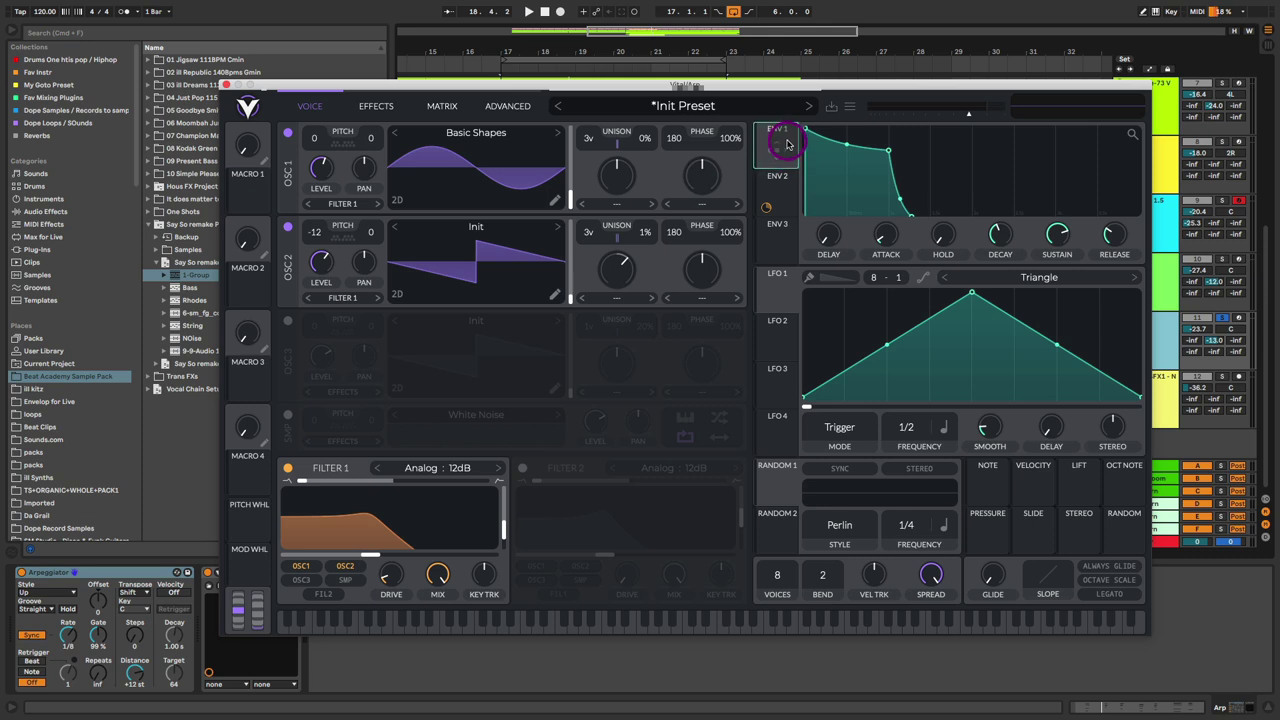
# Route oscillator 2 through Filter 1 and lower the filter cutoff with added resonance.
pyautogui.click(774, 182)
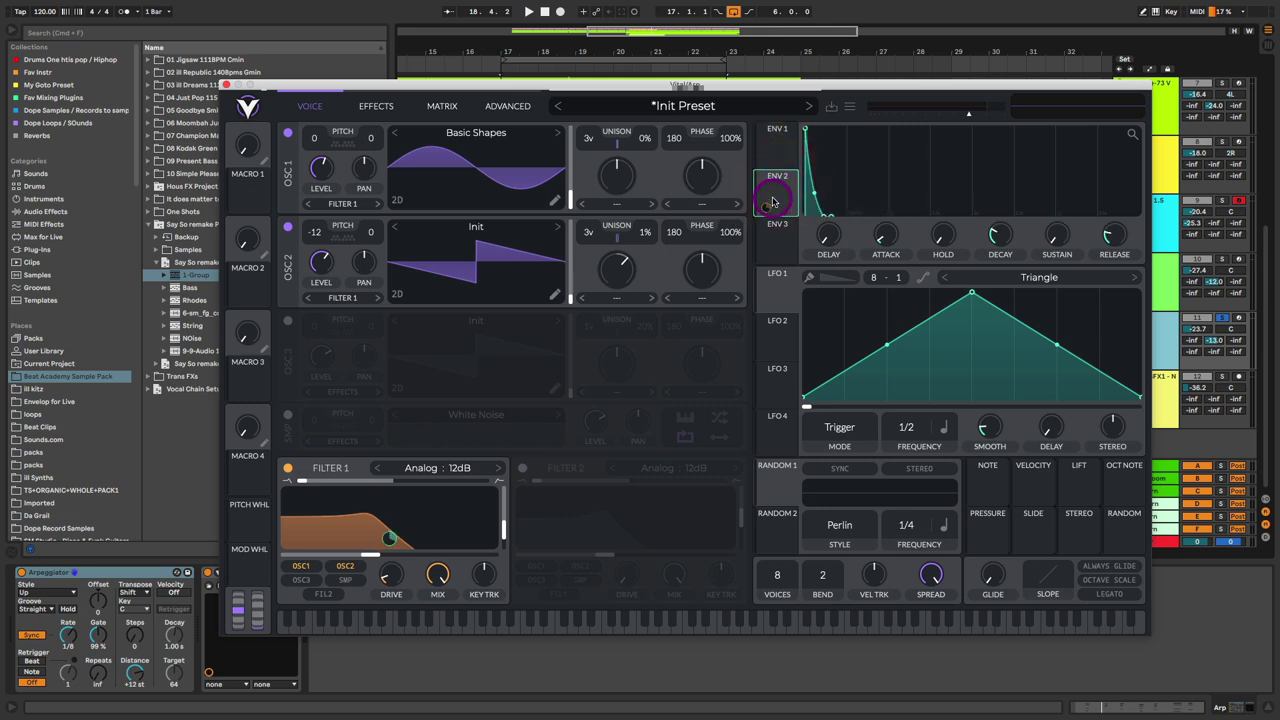
pyautogui.moveTo(778, 193)
pyautogui.mouseDown()
pyautogui.moveTo(757, 263)
pyautogui.moveTo(589, 424)
pyautogui.moveTo(458, 498)
pyautogui.moveTo(771, 196)
pyautogui.mouseUp()
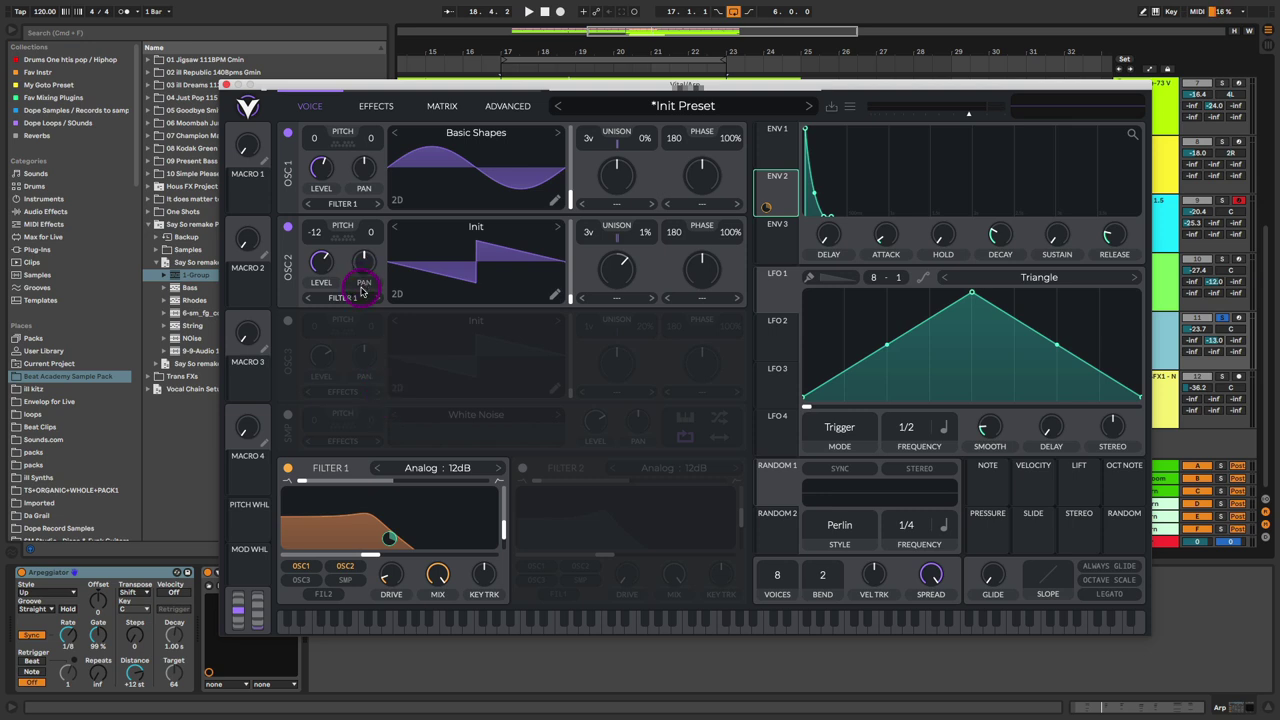
pyautogui.click(343, 297)
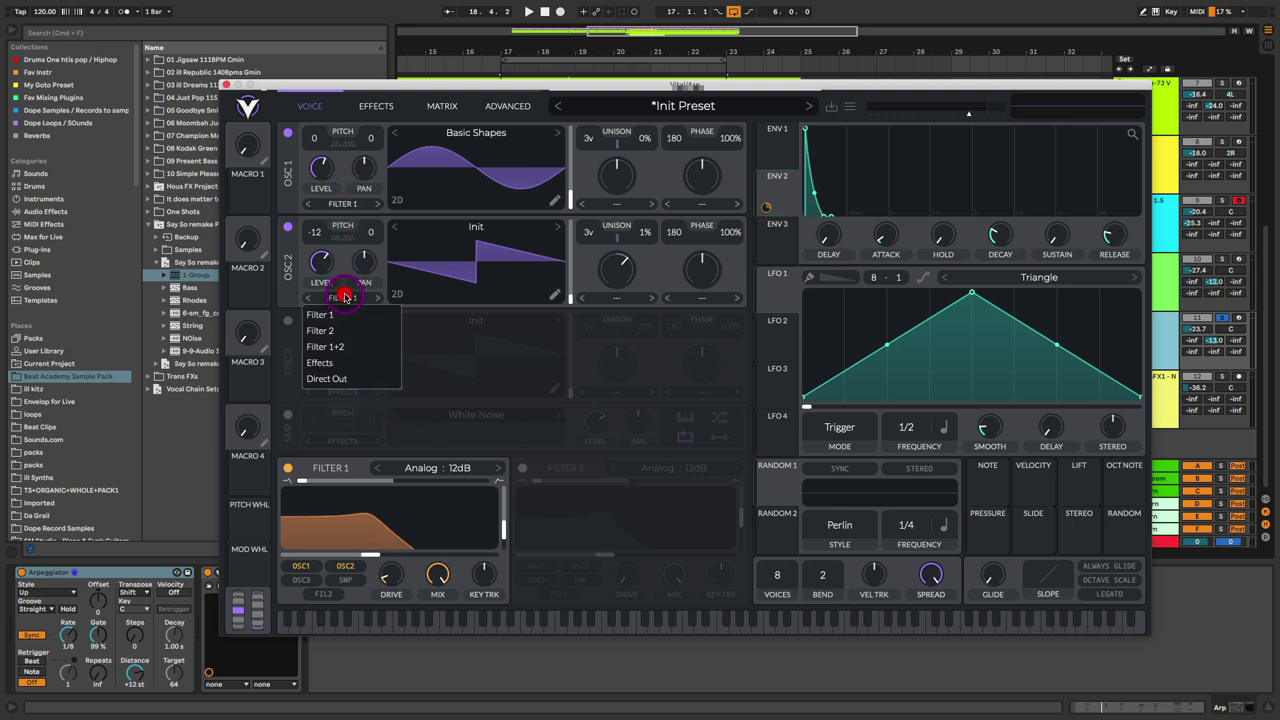
pyautogui.click(340, 318)
pyautogui.moveTo(360, 520)
pyautogui.mouseDown()
pyautogui.moveTo(414, 557)
pyautogui.moveTo(362, 535)
pyautogui.mouseUp()
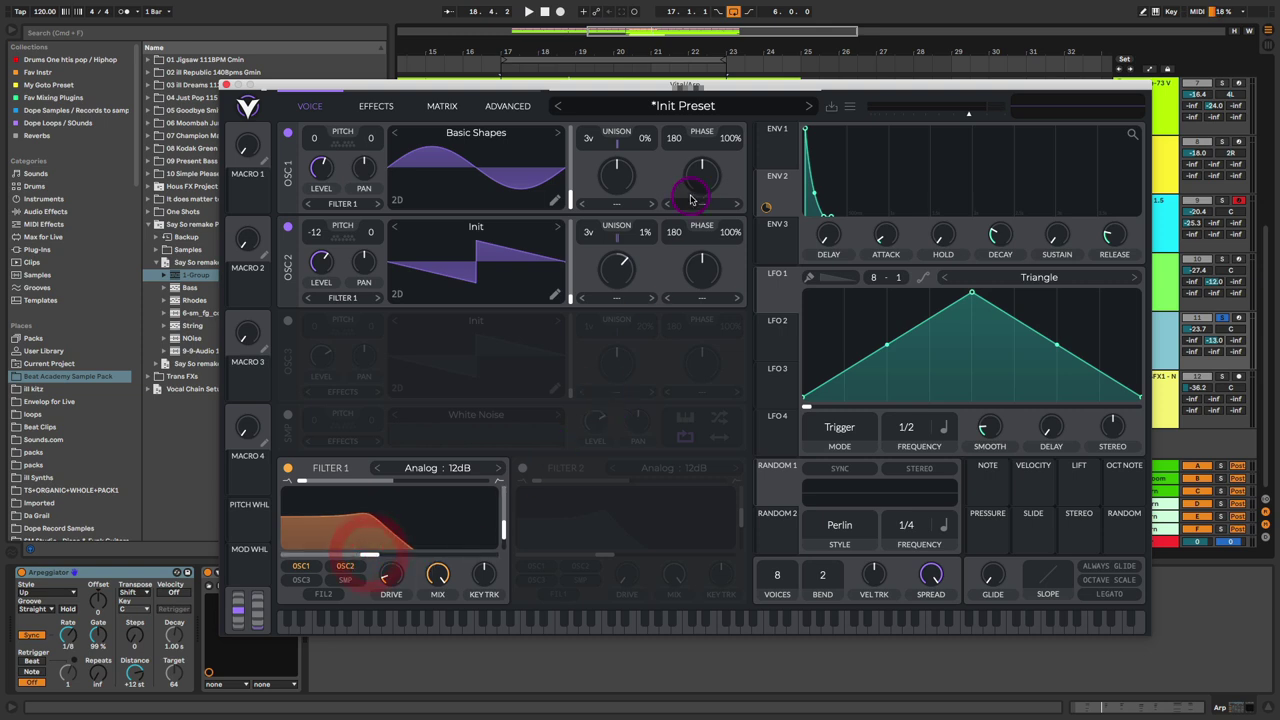
# Set envelope 1's decay to about 0.165 seconds.
pyautogui.moveTo(781, 179); pyautogui.dragTo(895, 220)
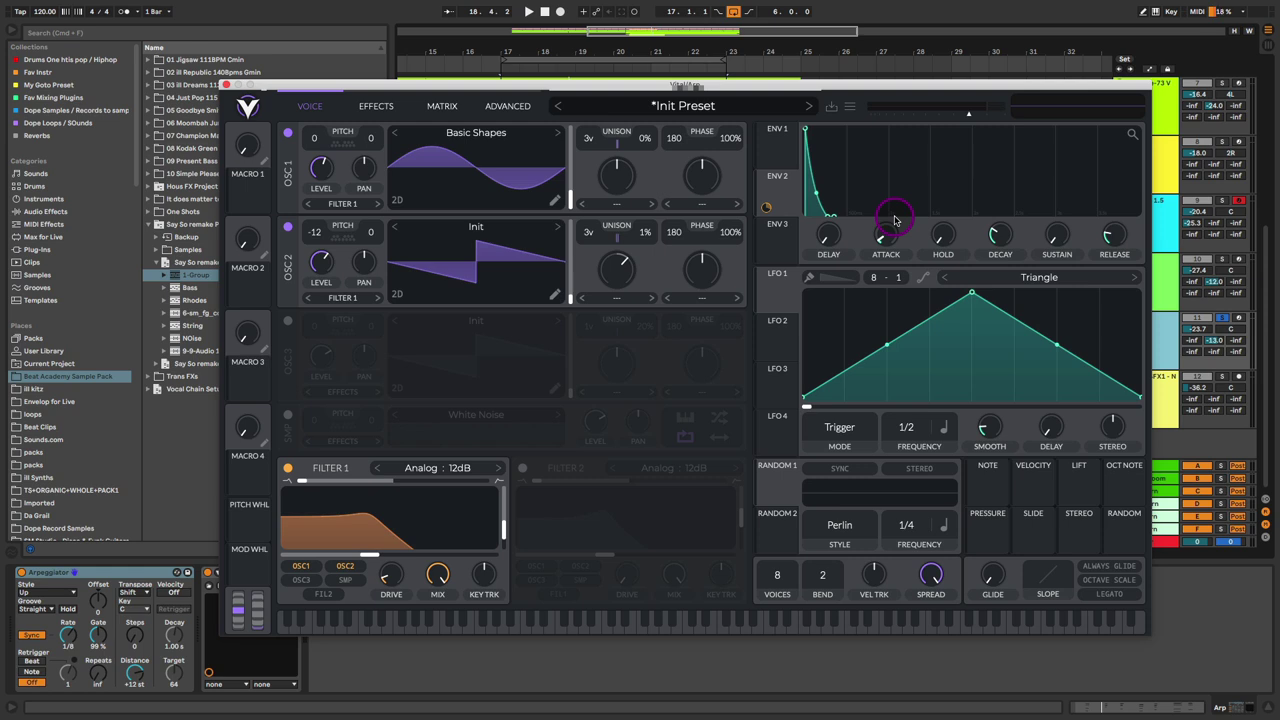
pyautogui.moveTo(895, 220); pyautogui.dragTo(1001, 236)
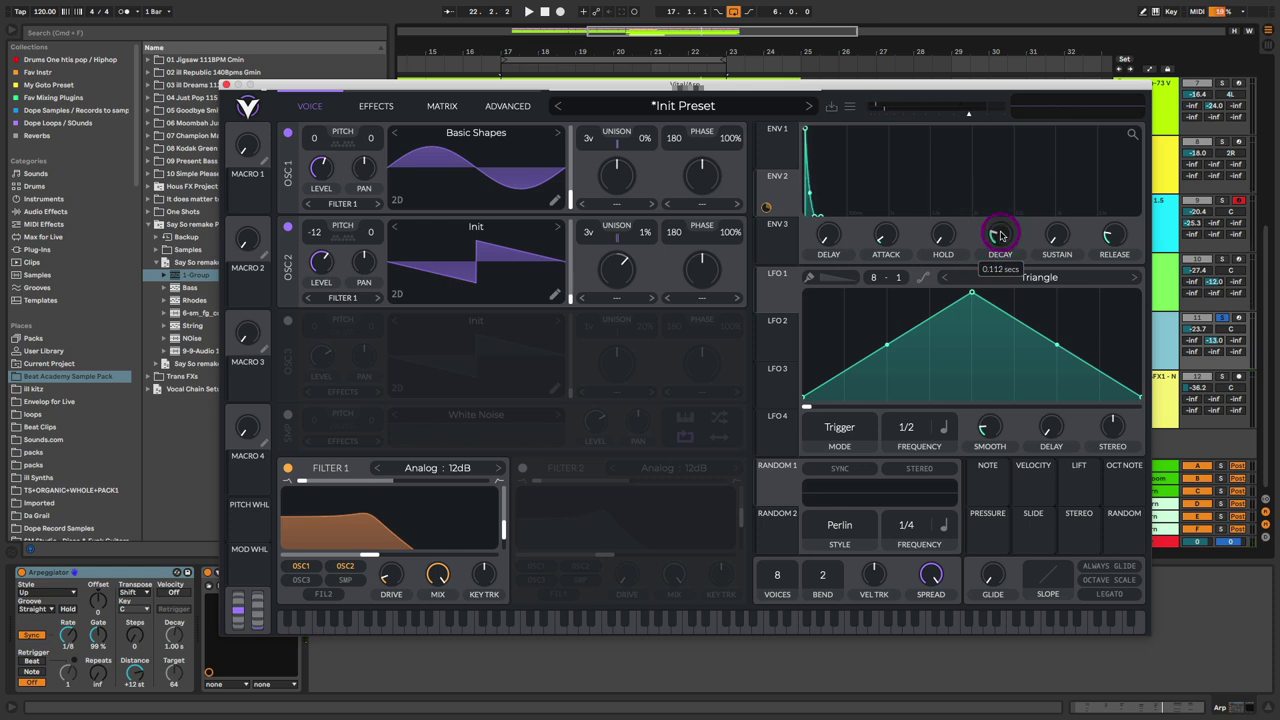
pyautogui.moveTo(1001, 233); pyautogui.dragTo(998, 240)
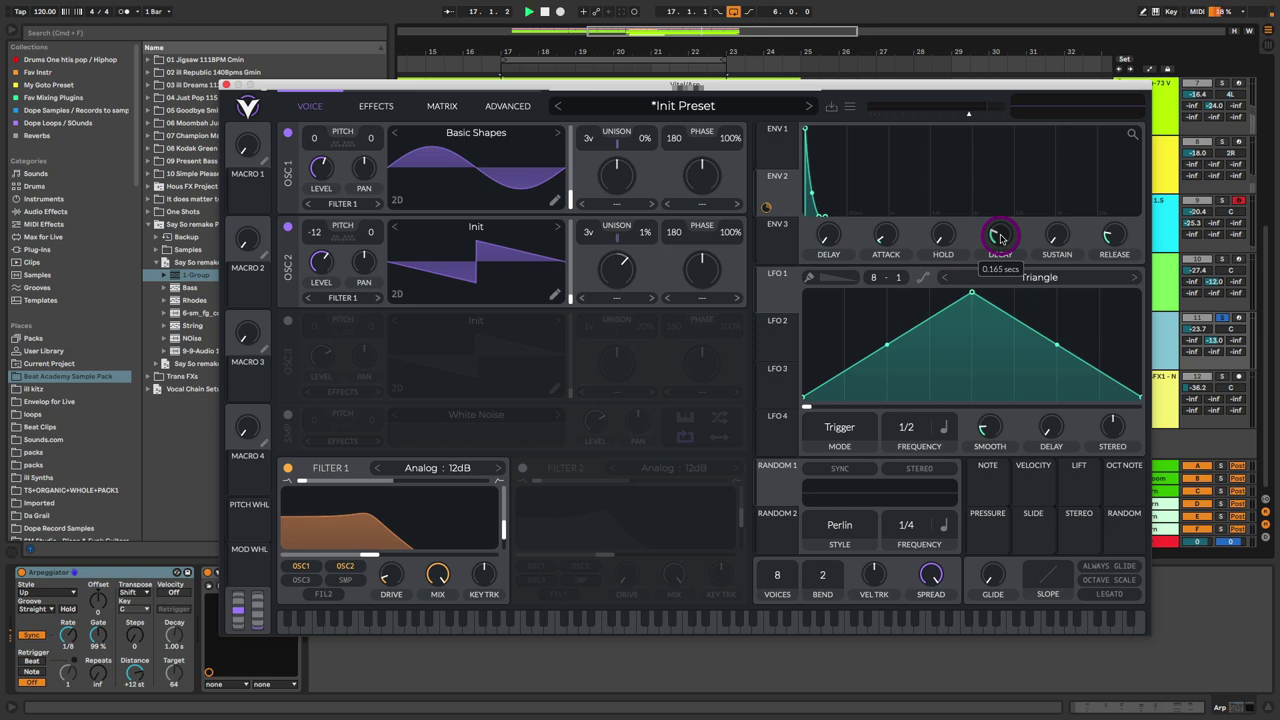
pyautogui.moveTo(1000, 238); pyautogui.dragTo(645, 240)
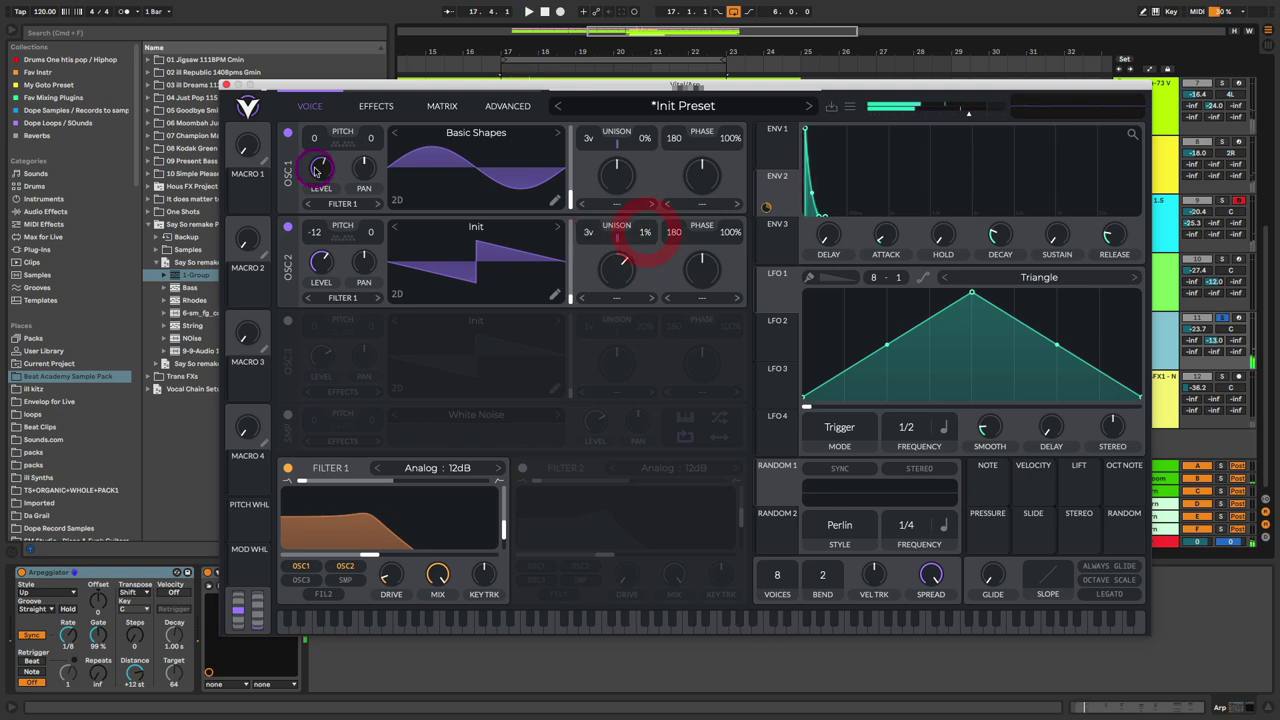
# Lower the Arp Vital's chorus mix to about 24%, raise its delay mix, then close the synth.
pyautogui.click(375, 106)
pyautogui.click(298, 163)
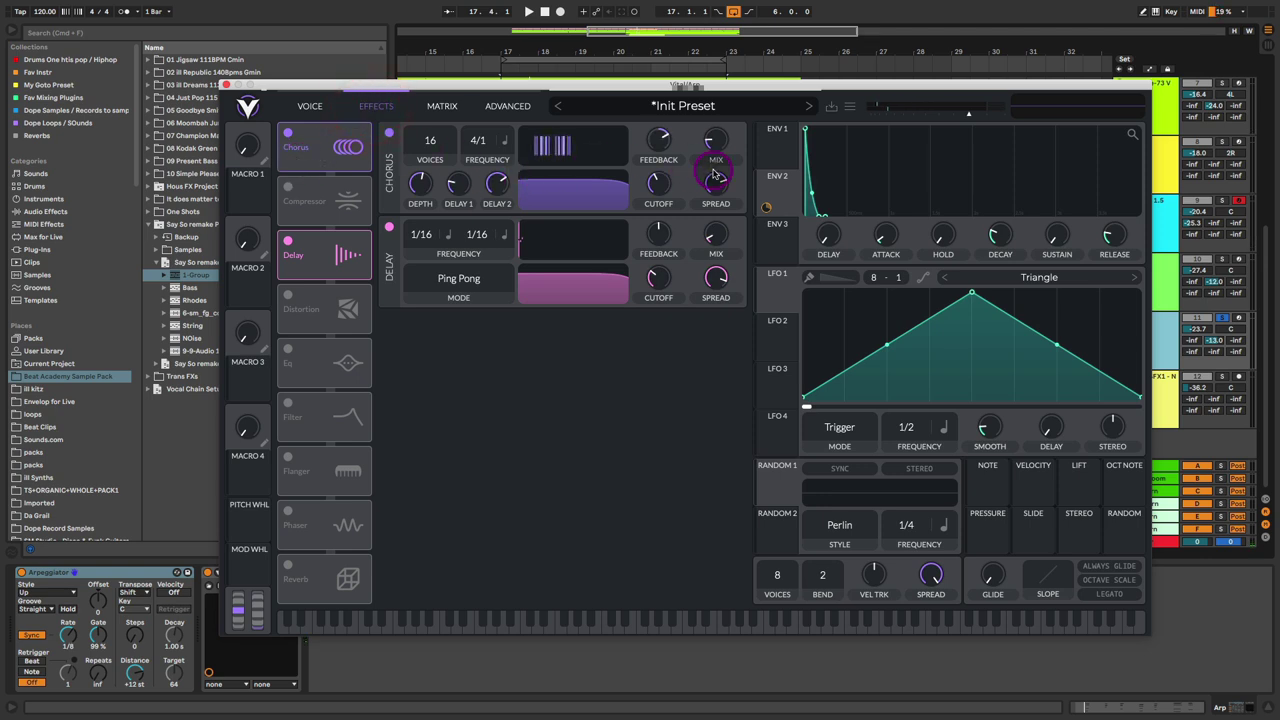
pyautogui.press('space')
pyautogui.click(720, 135)
pyautogui.moveTo(720, 135)
pyautogui.mouseDown()
pyautogui.moveTo(728, 88)
pyautogui.moveTo(716, 145)
pyautogui.mouseUp()
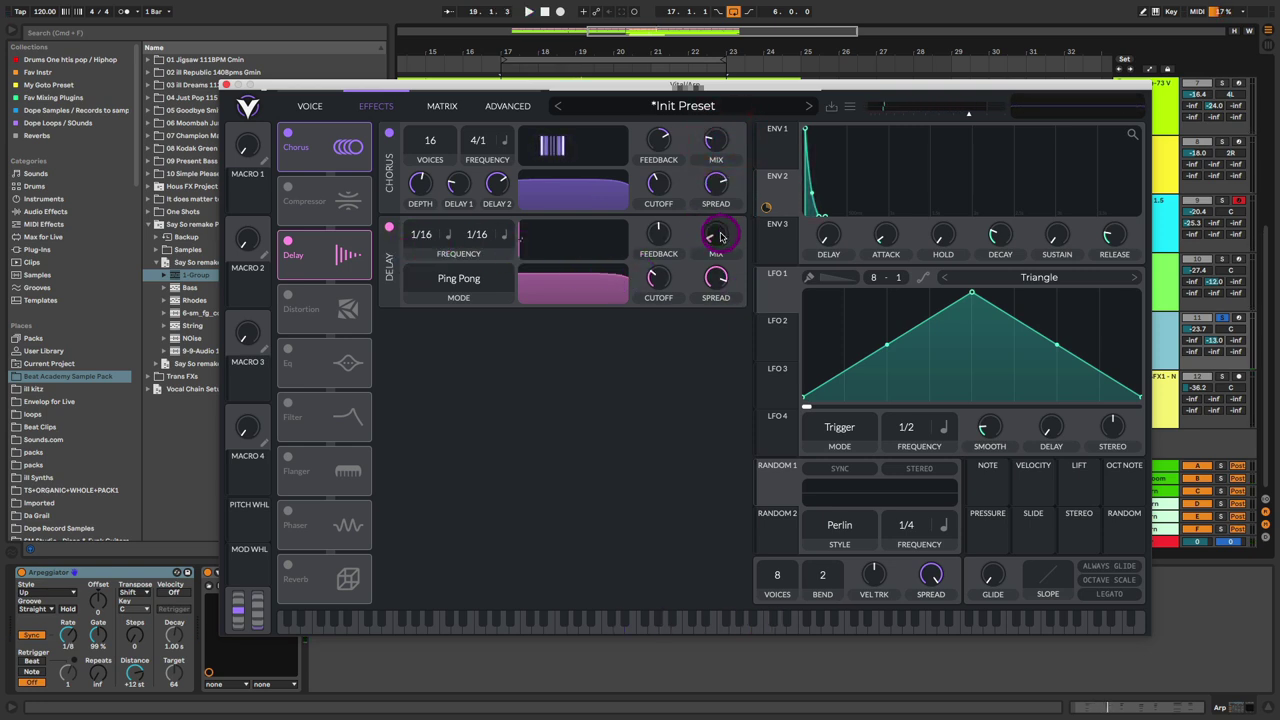
pyautogui.moveTo(719, 231)
pyautogui.mouseDown()
pyautogui.moveTo(718, 215)
pyautogui.moveTo(720, 235)
pyautogui.mouseUp()
pyautogui.click(227, 84)
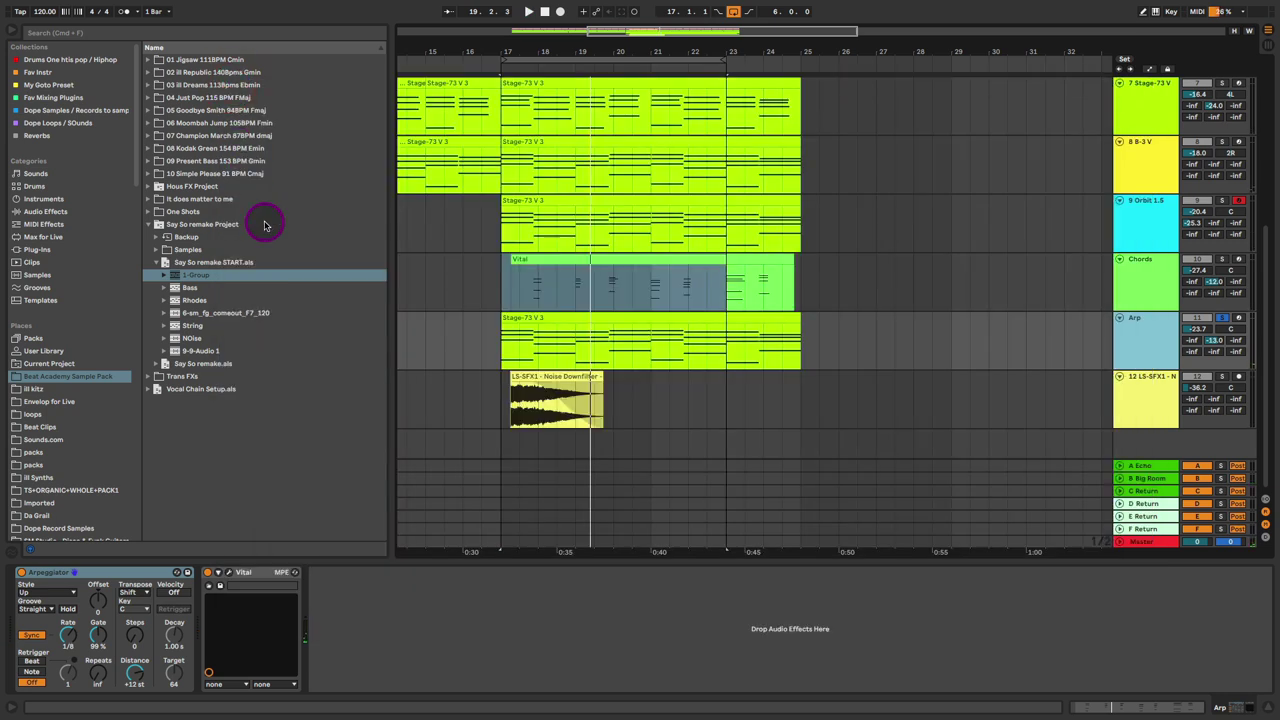
# Select the Arp track and list MIDI Effects in the browser to locate the Arpeggiator.
pyautogui.click(105, 572)
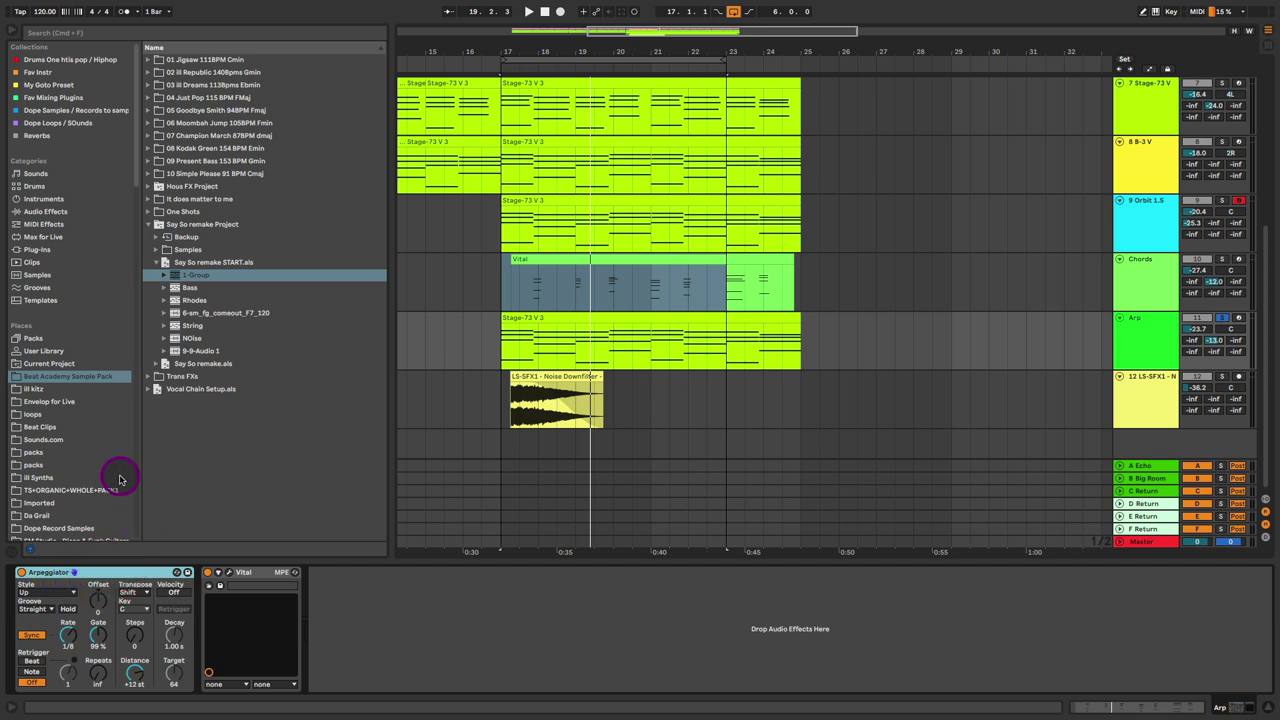
pyautogui.click(42, 226)
pyautogui.click(172, 61)
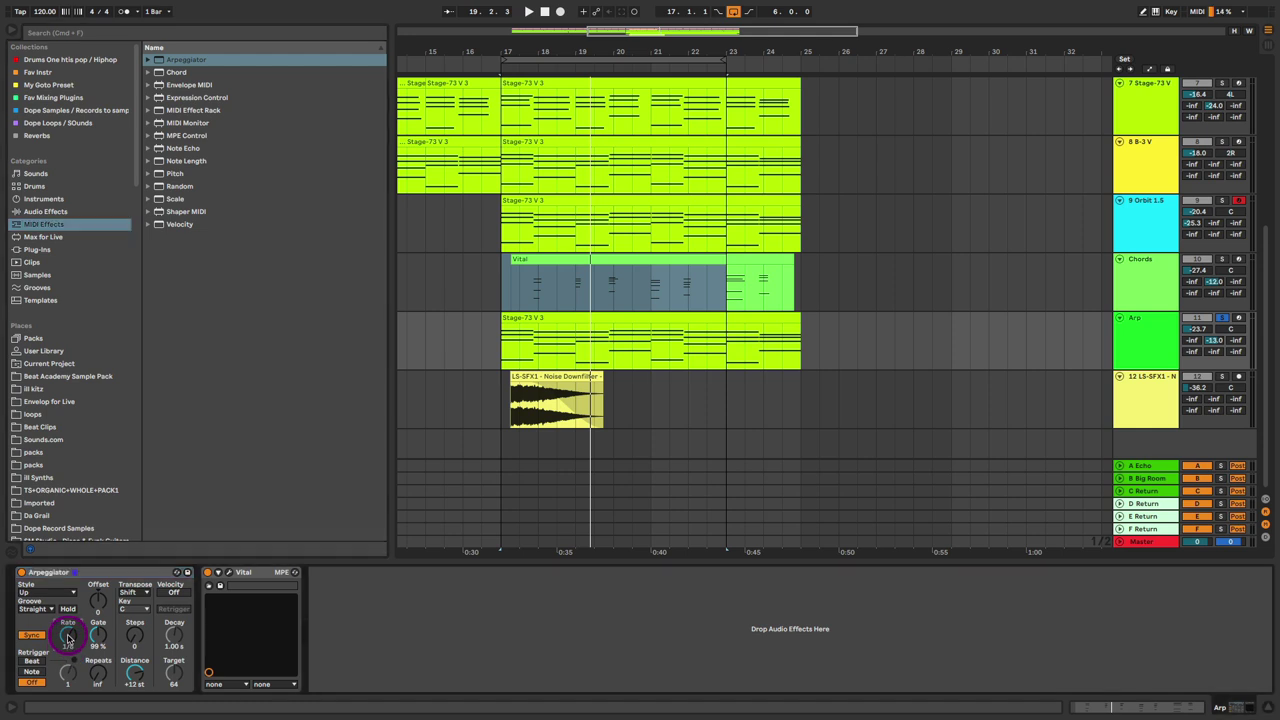
# Keep the Arpeggiator style on Up with gate at 100%, and select the Stage-73 V 3 clip.
pyautogui.click(58, 594)
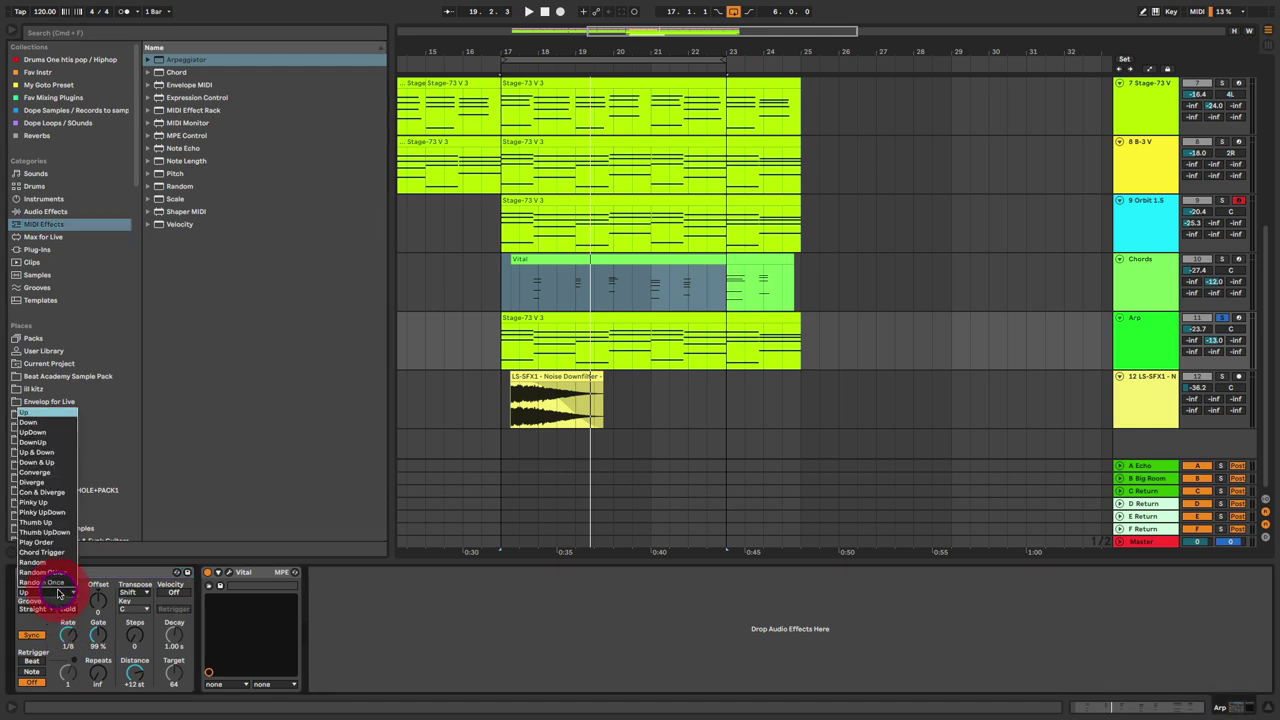
pyautogui.click(58, 594)
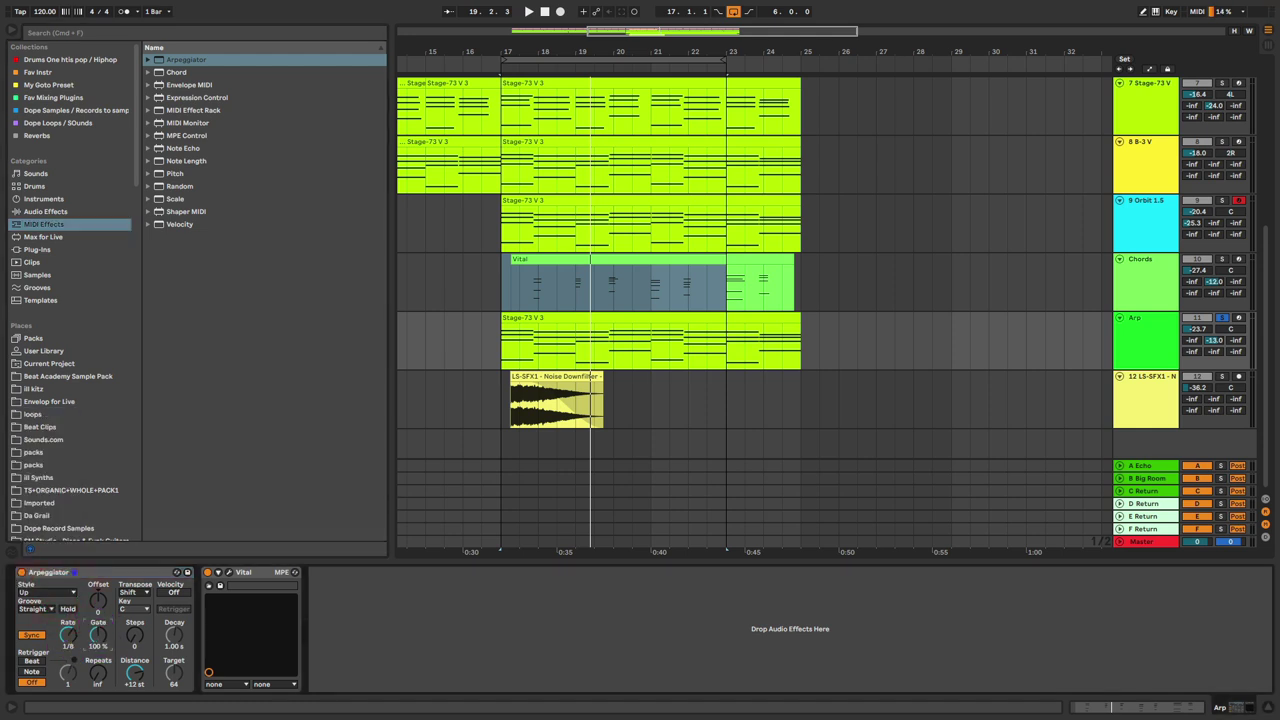
pyautogui.click(562, 320)
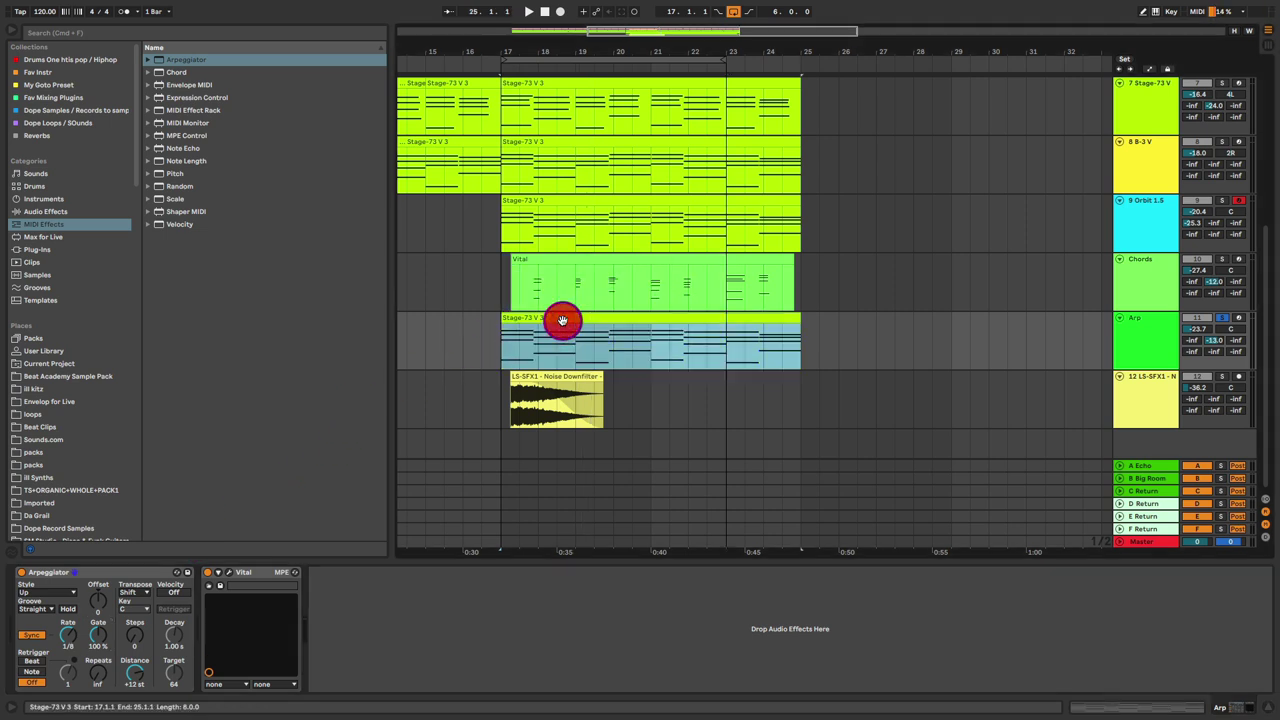
# View the Stage-73 clip's notes, then return to the Arp track's devices.
pyautogui.doubleClick(562, 320)
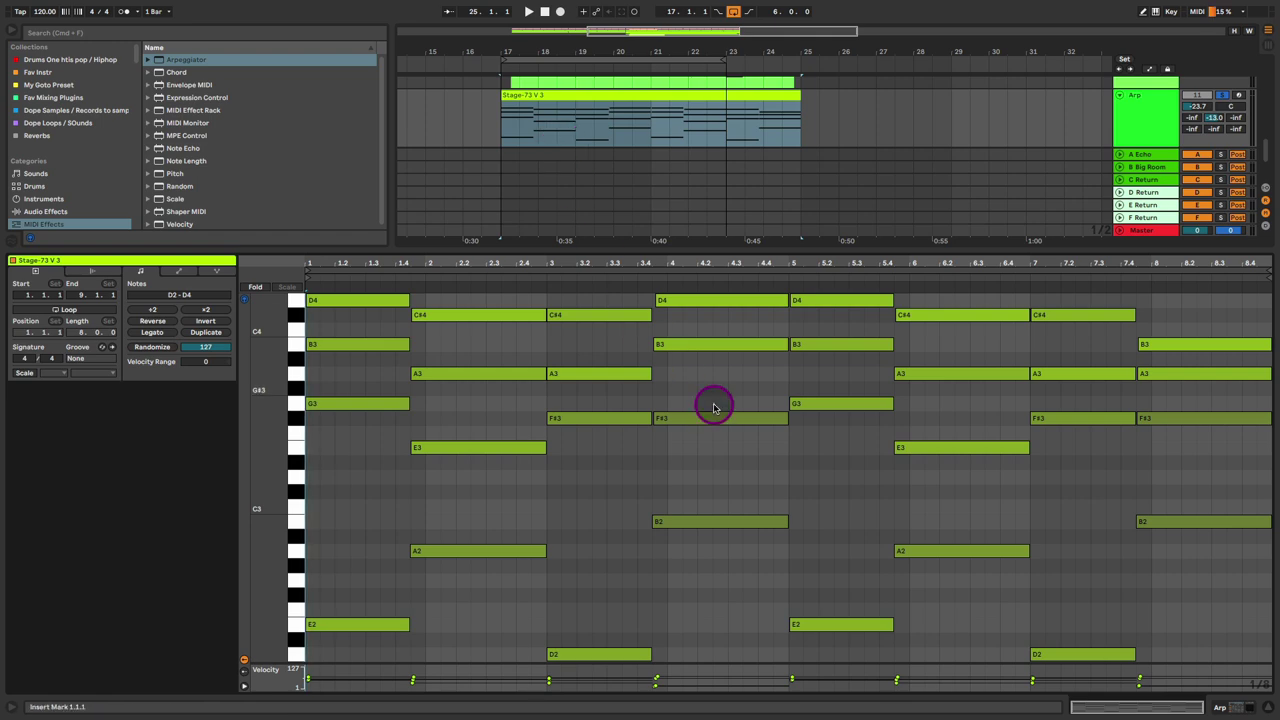
pyautogui.click(630, 499)
pyautogui.hotkey('shift', 'Tab')
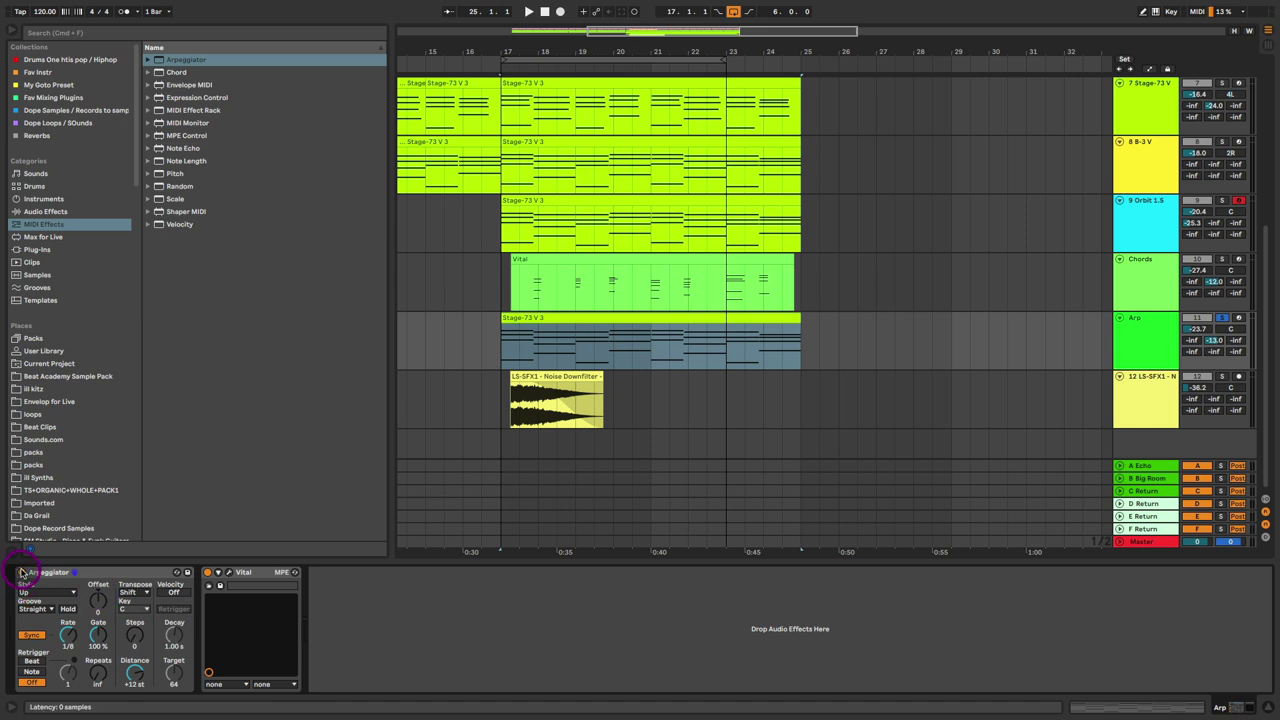
# Compare playback from bar 17 with the Arpeggiator off and on, then unsolo the Arp track.
pyautogui.click(22, 572)
pyautogui.press('space')
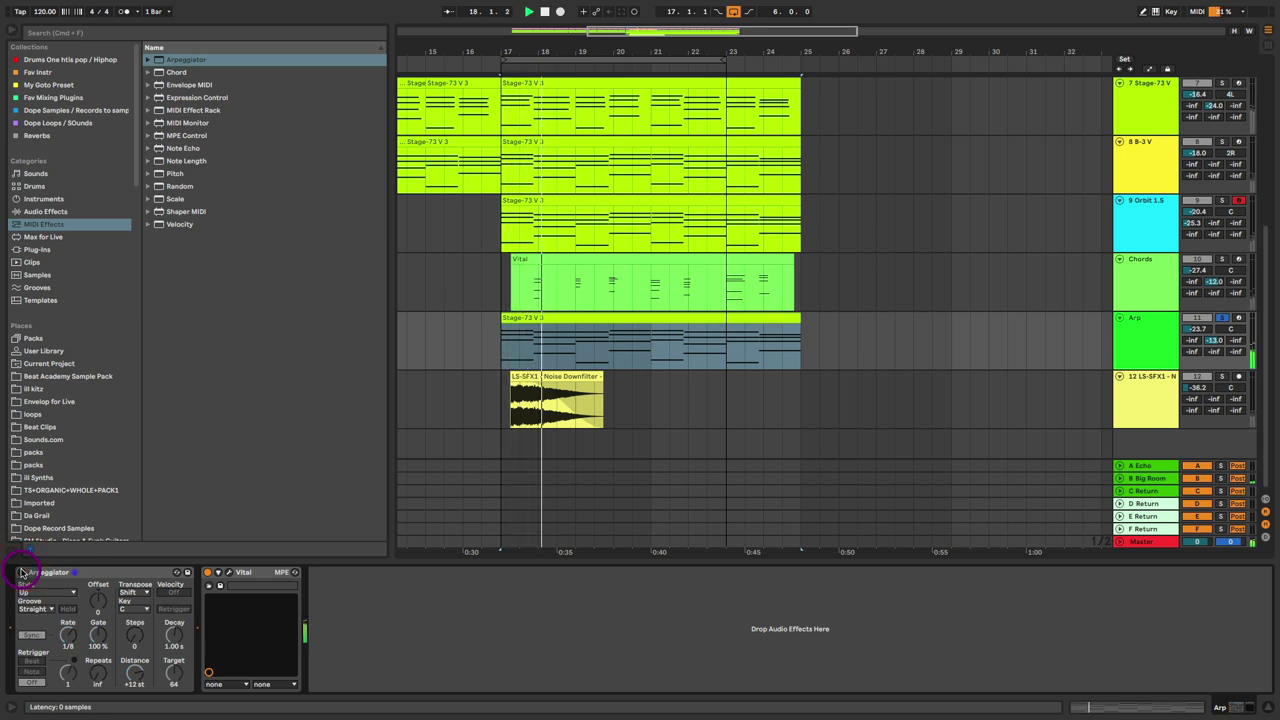
pyautogui.click(22, 572)
pyautogui.press('space')
pyautogui.press('space')
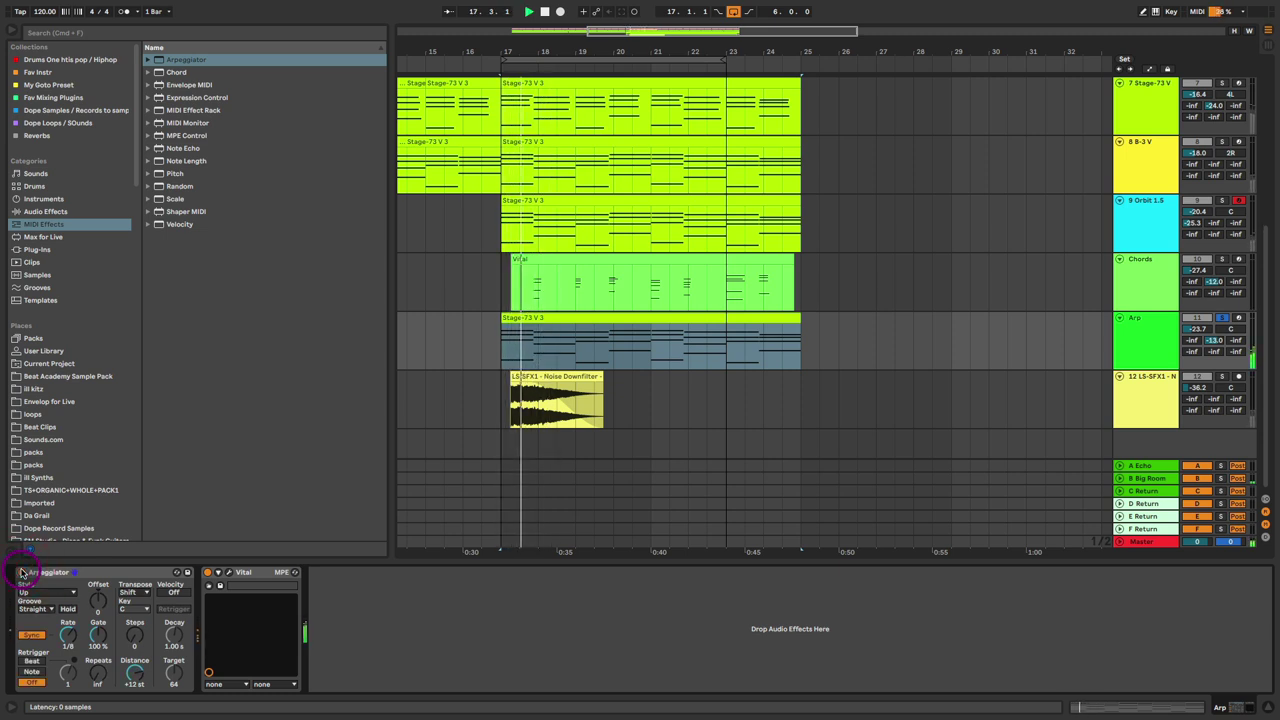
pyautogui.click(1222, 318)
pyautogui.click(502, 316)
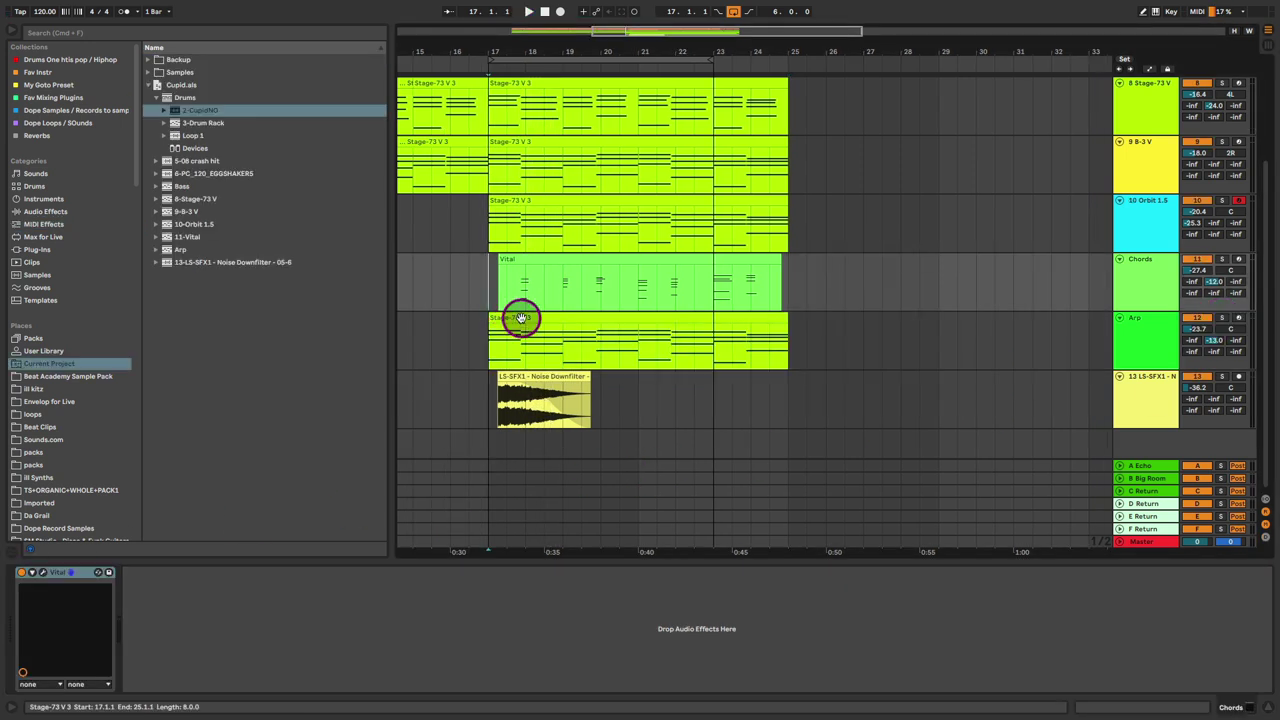
pyautogui.click(521, 318)
pyautogui.click(515, 372)
pyautogui.press('z')
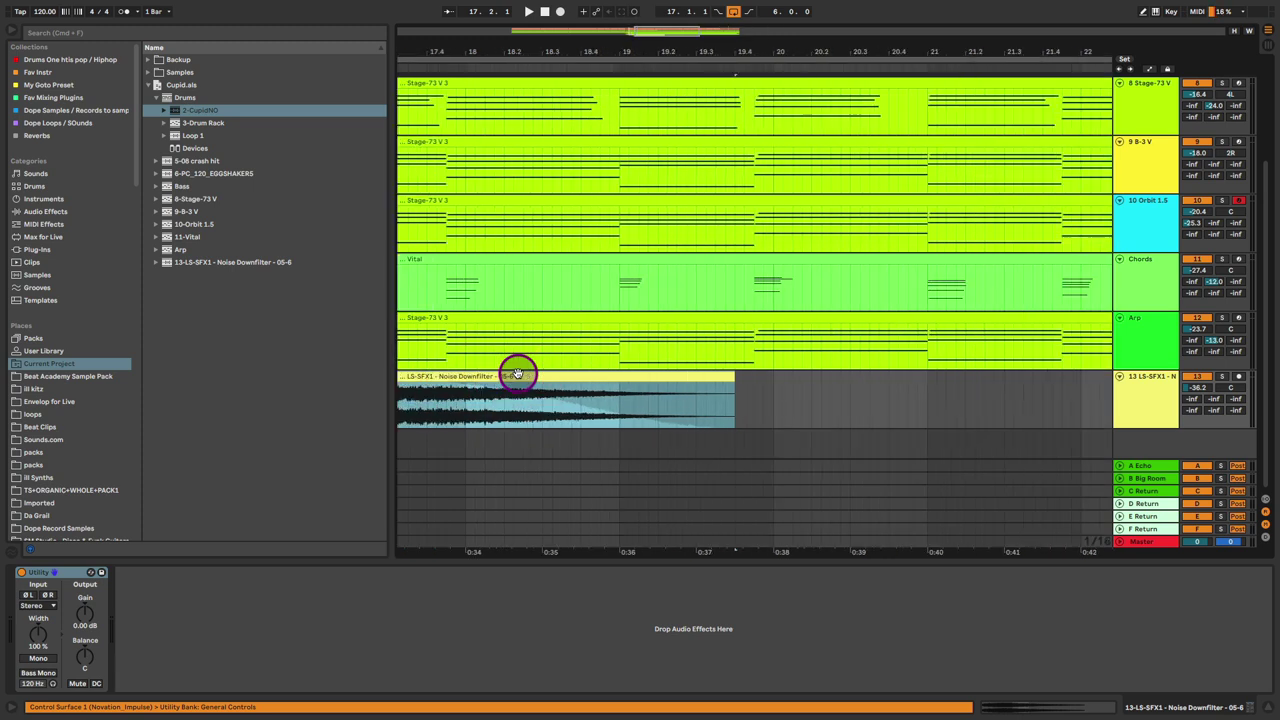
pyautogui.hscroll(-5, 443, 397)
pyautogui.scroll(1, 594, 343)
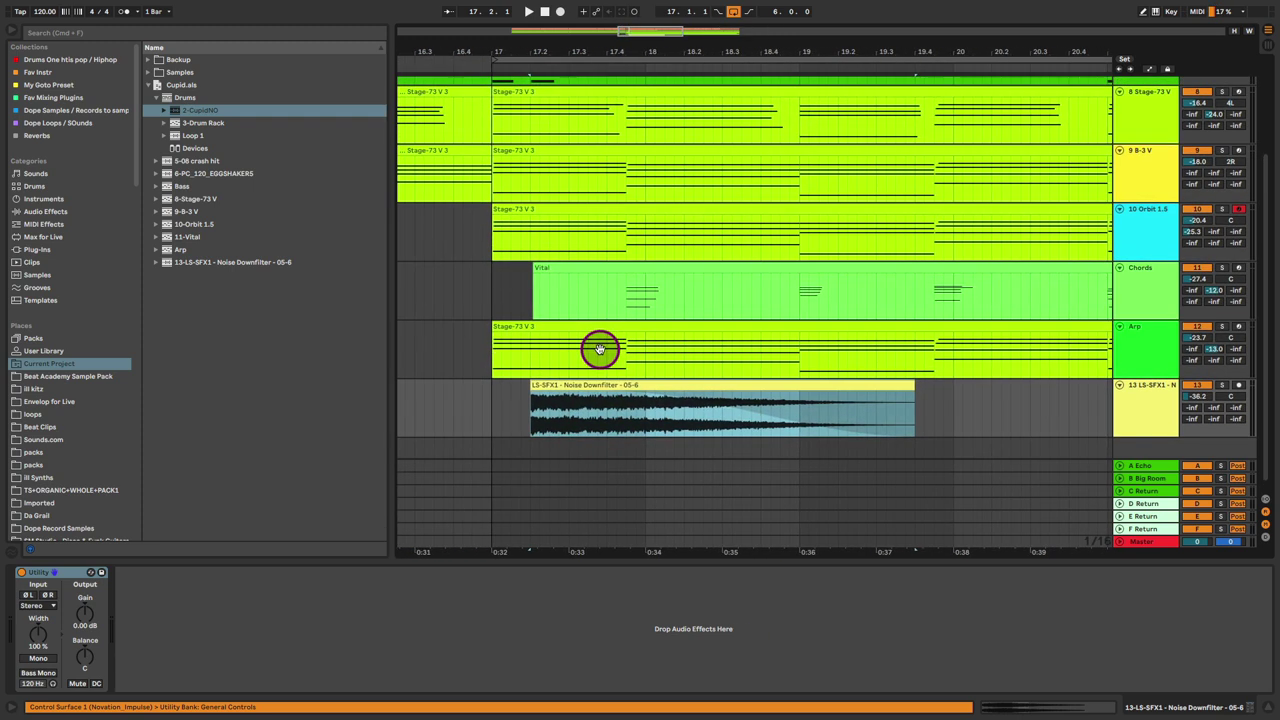
pyautogui.scroll(5, 600, 348)
pyautogui.click(589, 475)
pyautogui.click(584, 82)
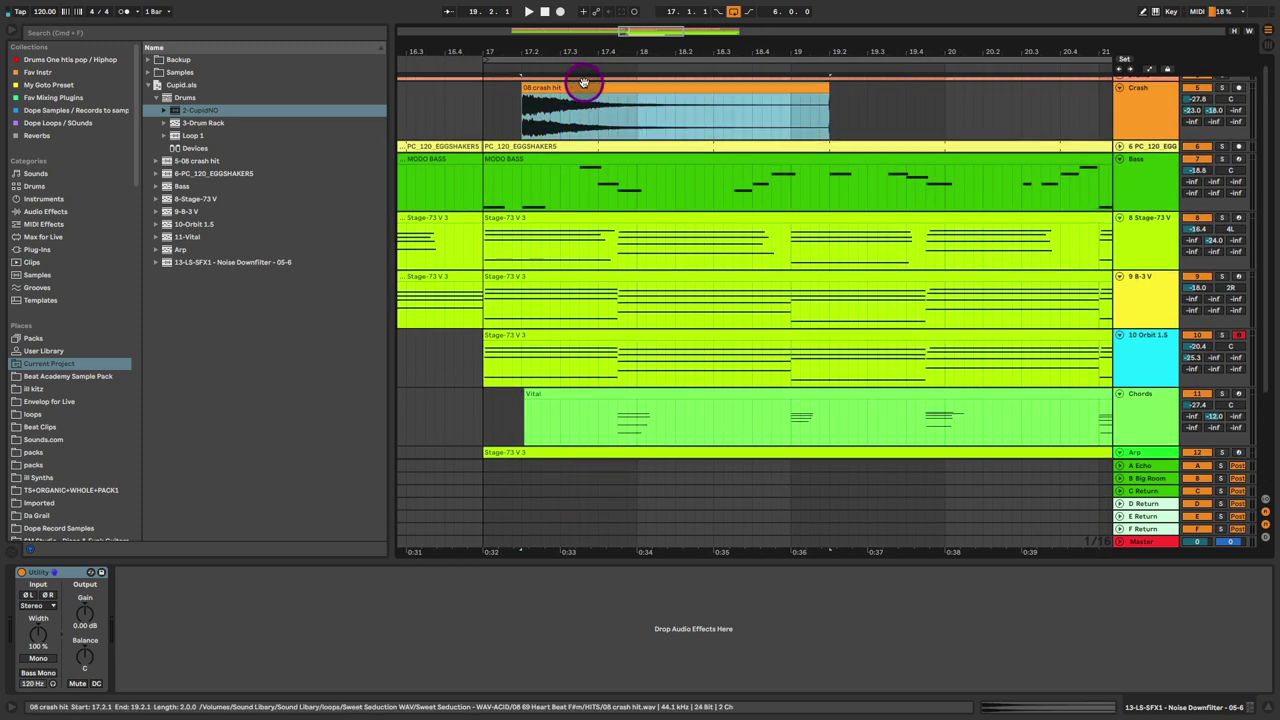
pyautogui.click(480, 104)
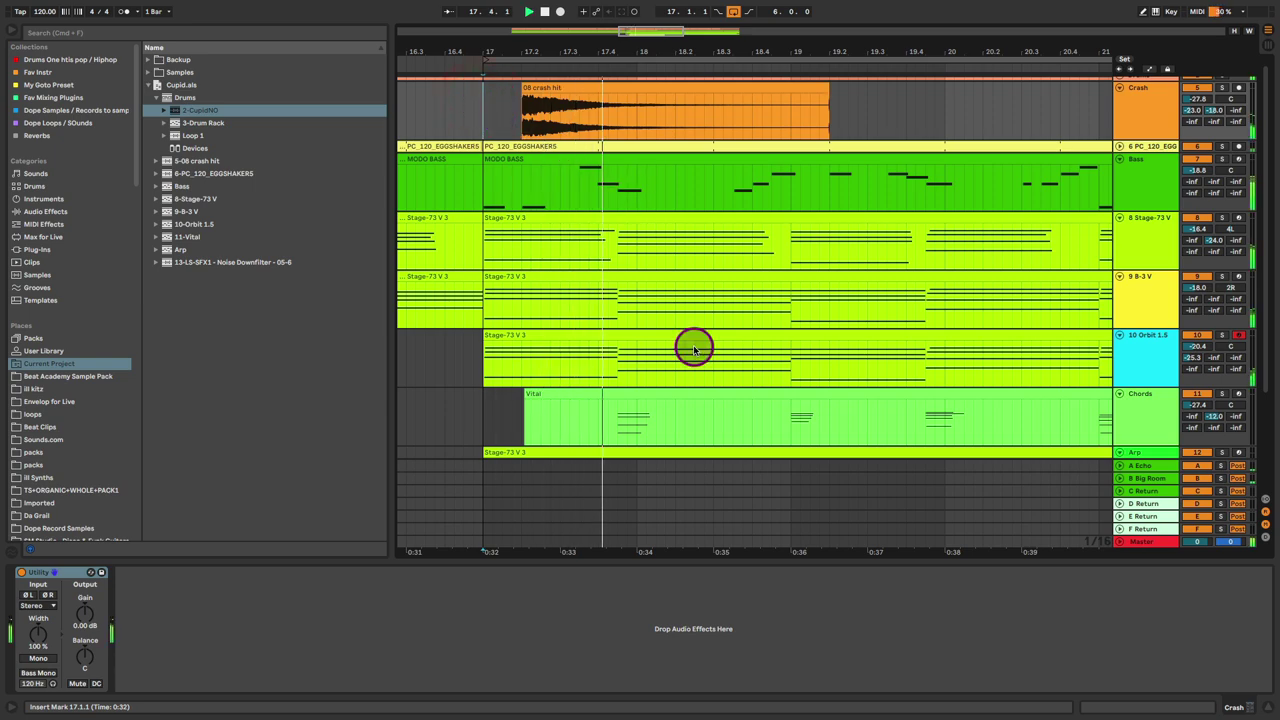
pyautogui.scroll(-5, 677, 246)
pyautogui.moveTo(677, 223); pyautogui.dragTo(673, 207)
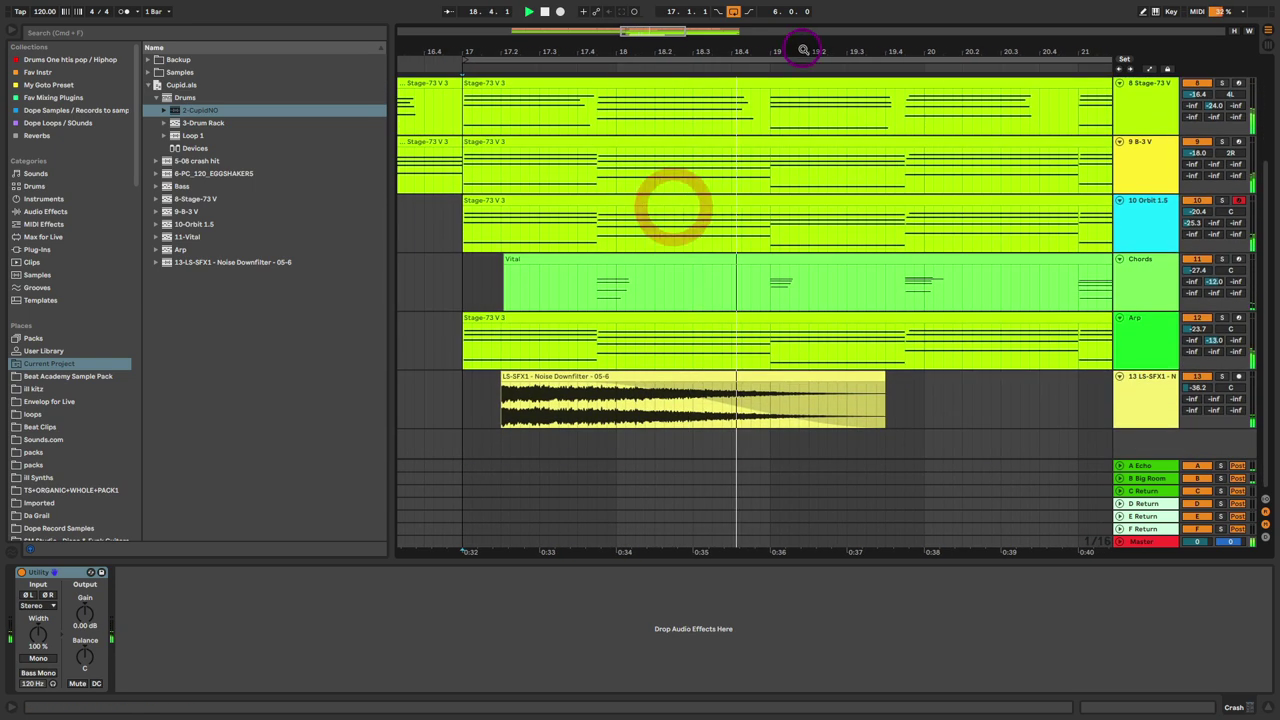
pyautogui.moveTo(803, 49); pyautogui.dragTo(594, 49)
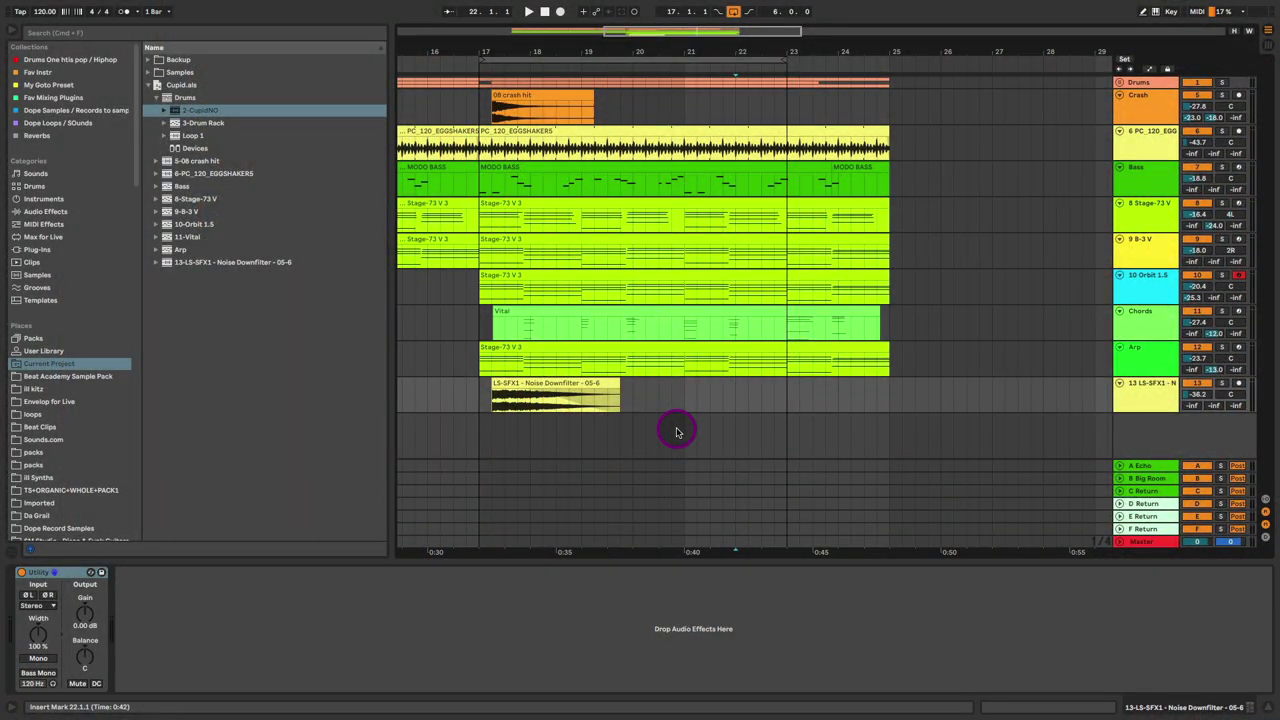
# Add a new audio track, 14 Audio, and set its input to Resampling.
pyautogui.press('super+t')
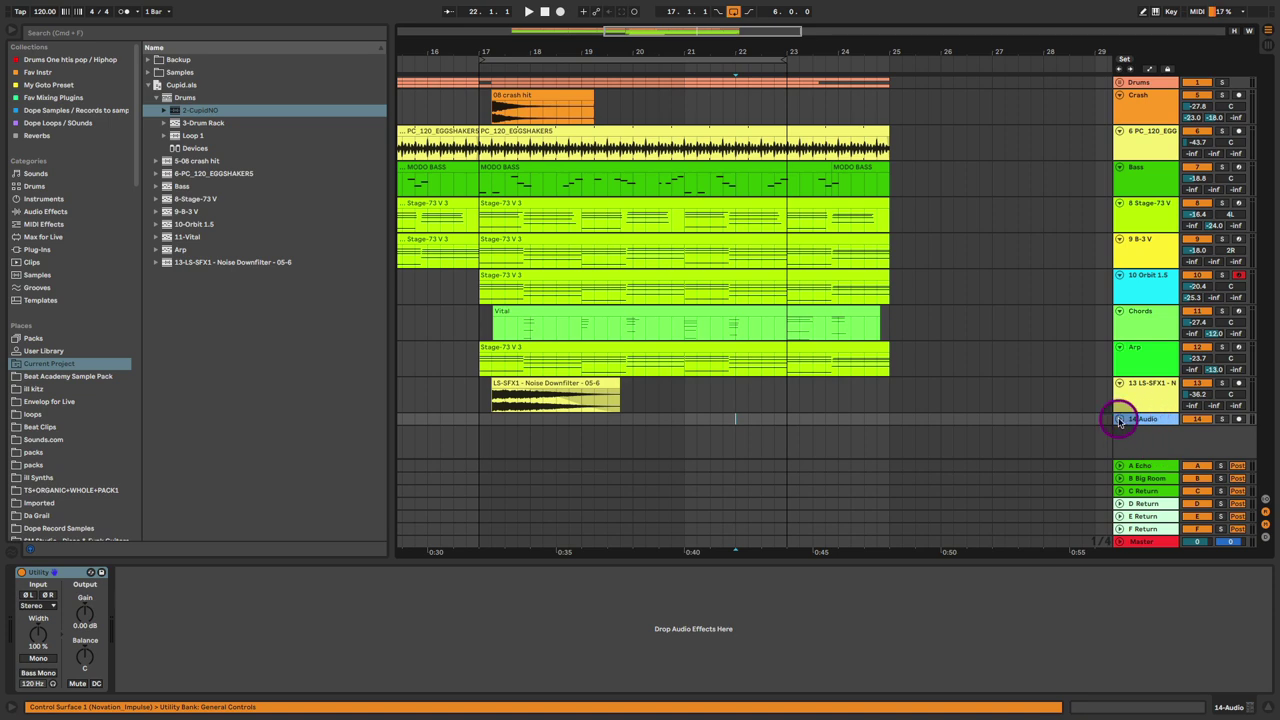
pyautogui.click(1119, 421)
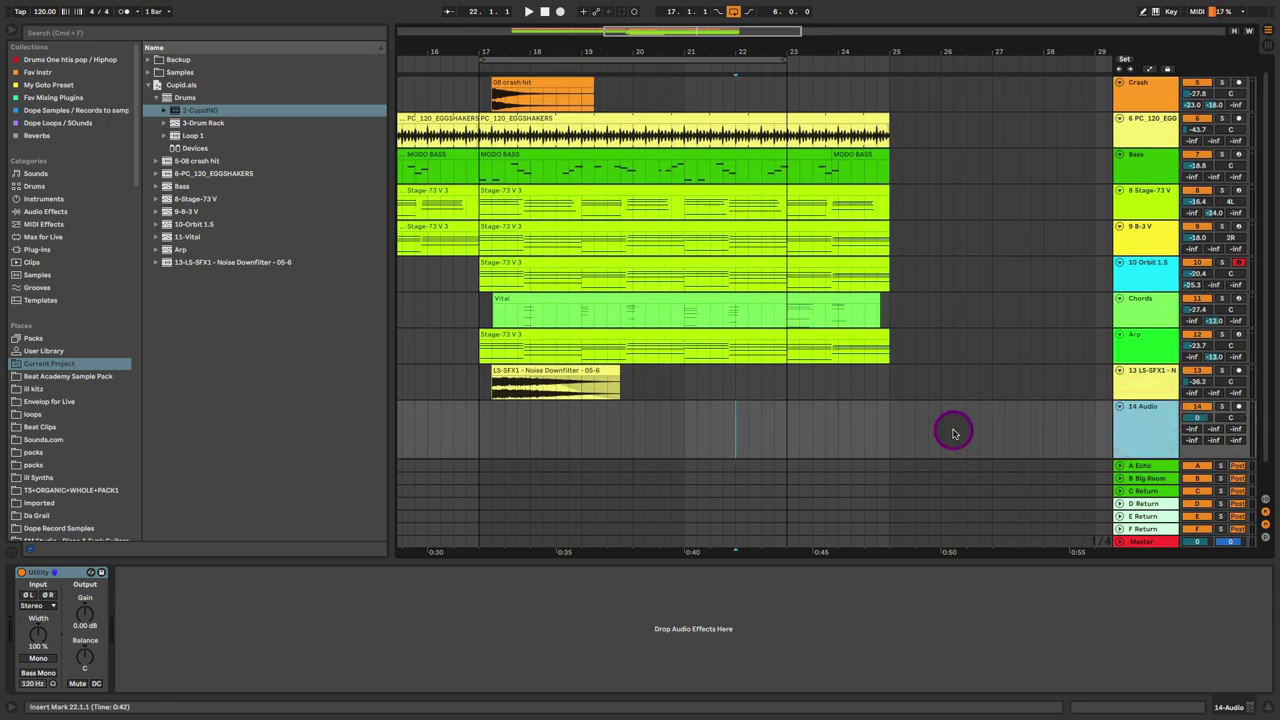
pyautogui.press('Tab')
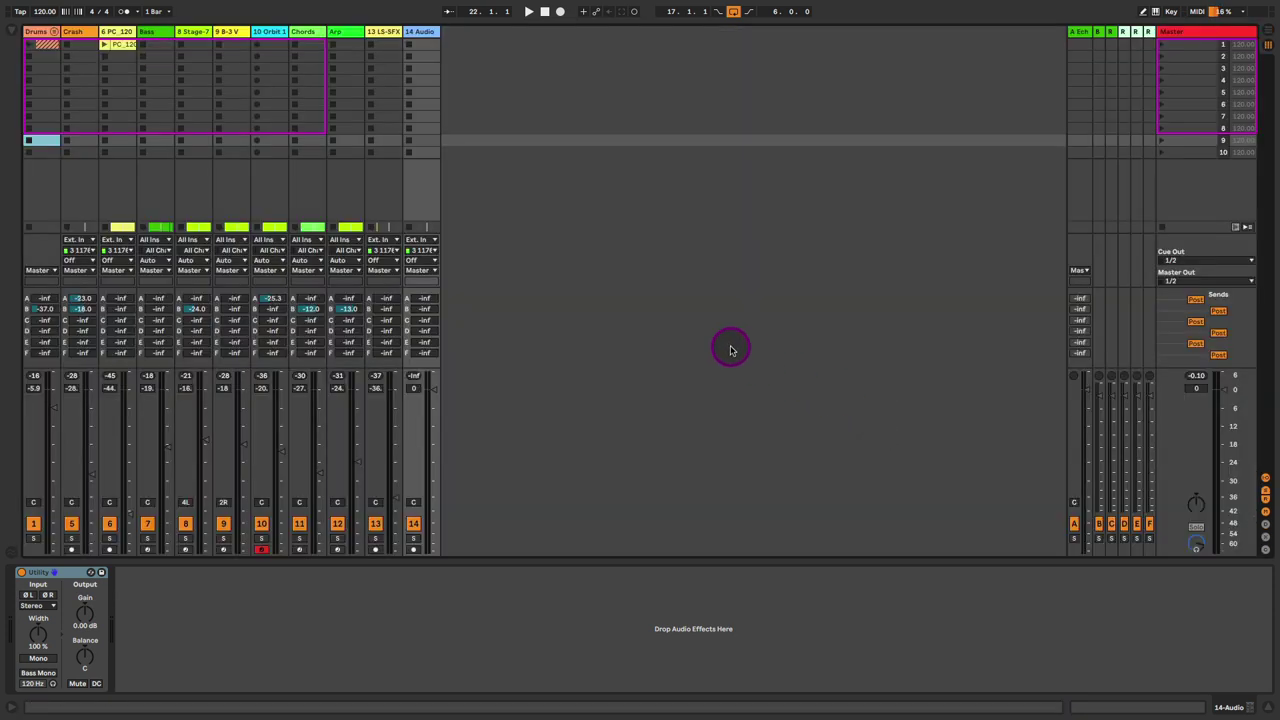
pyautogui.click(433, 241)
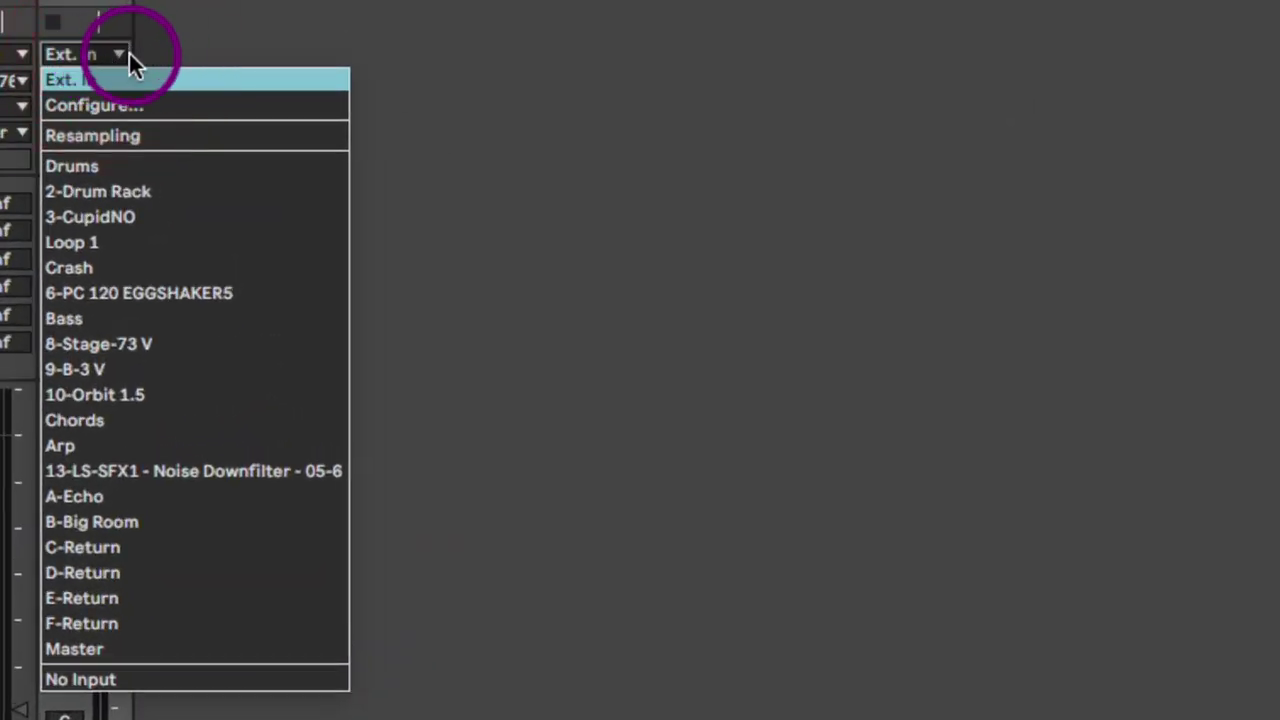
pyautogui.click(118, 135)
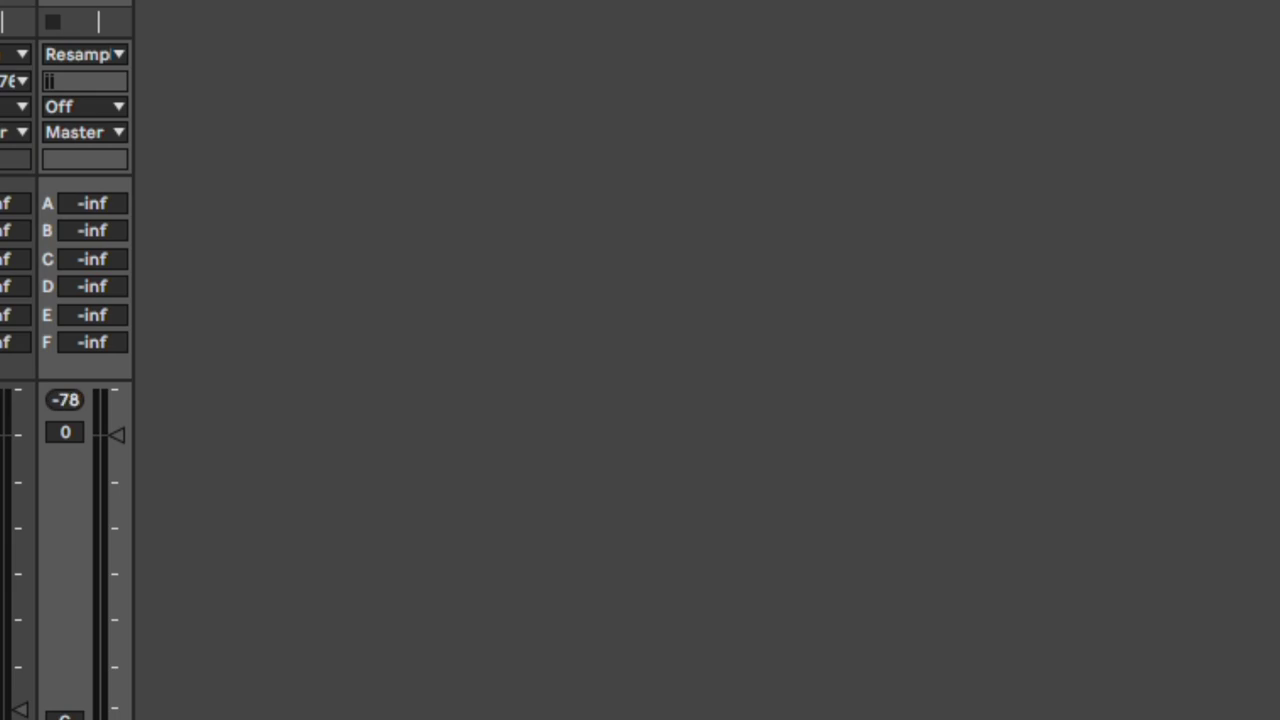
# Arm track 14, solo the Drums track, and play the mix before returning to Arrangement view.
pyautogui.click(276, 664)
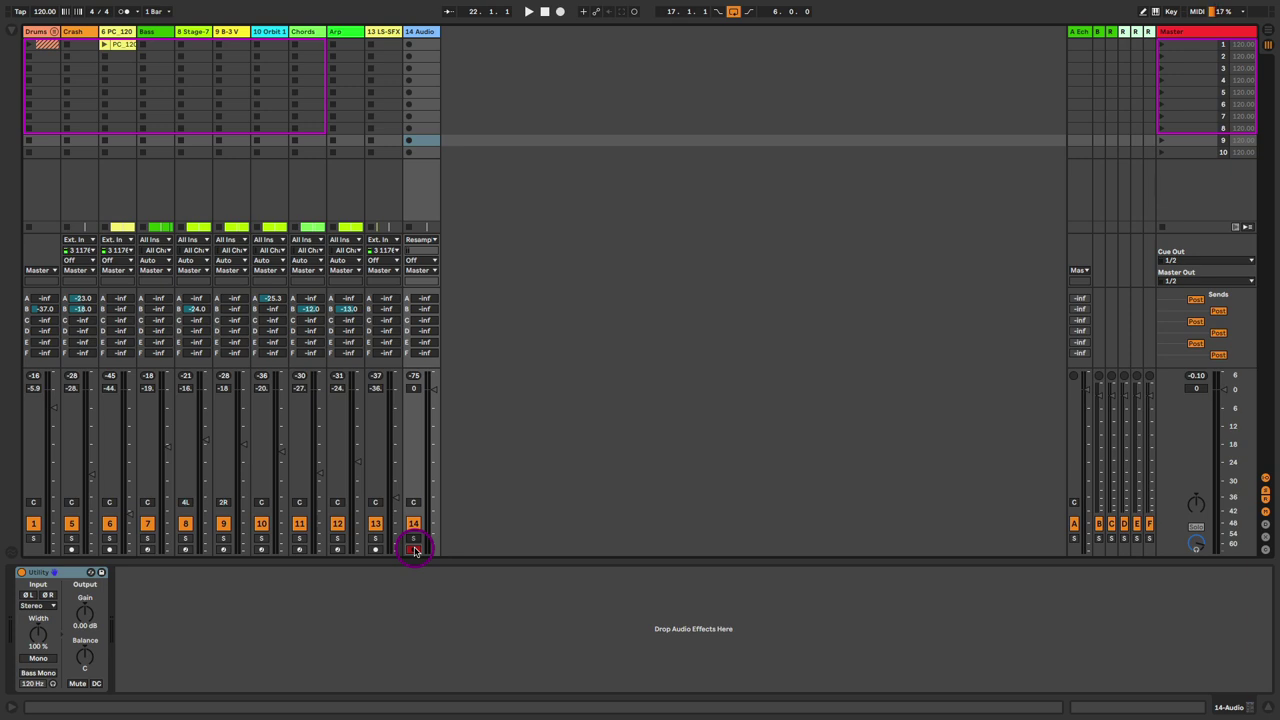
pyautogui.click(62, 541)
pyautogui.click(33, 538)
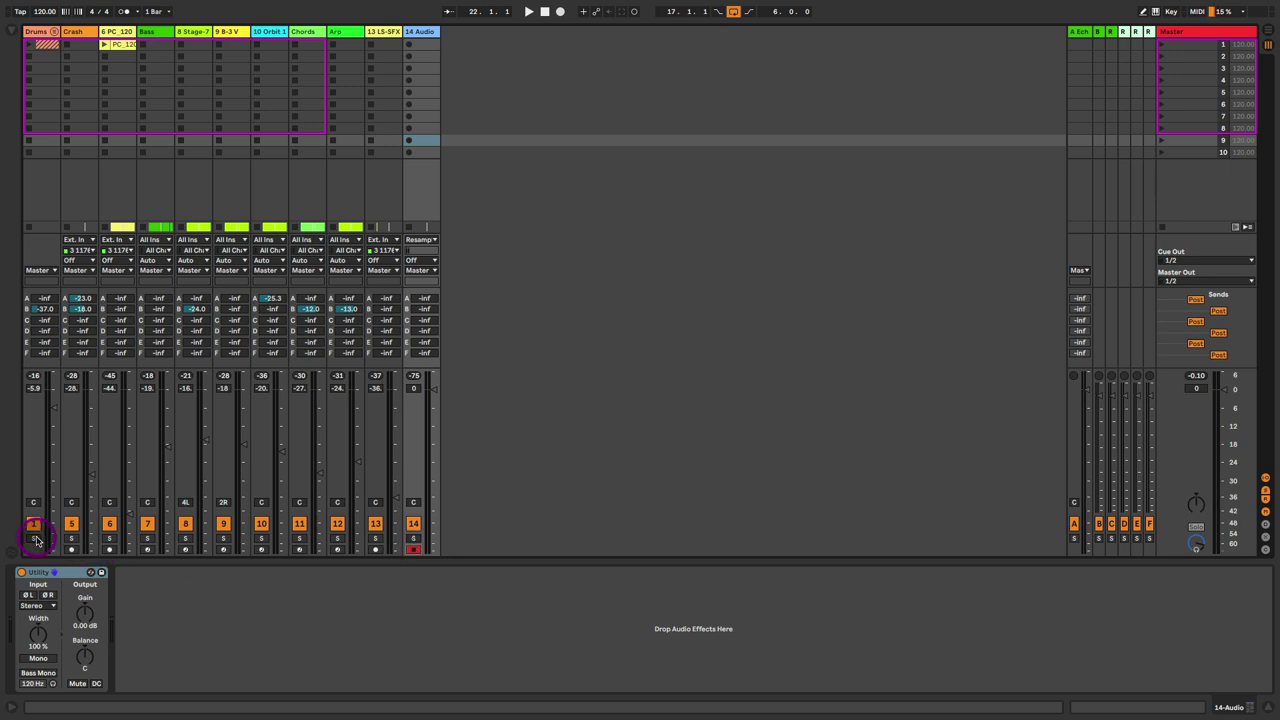
pyautogui.press('space')
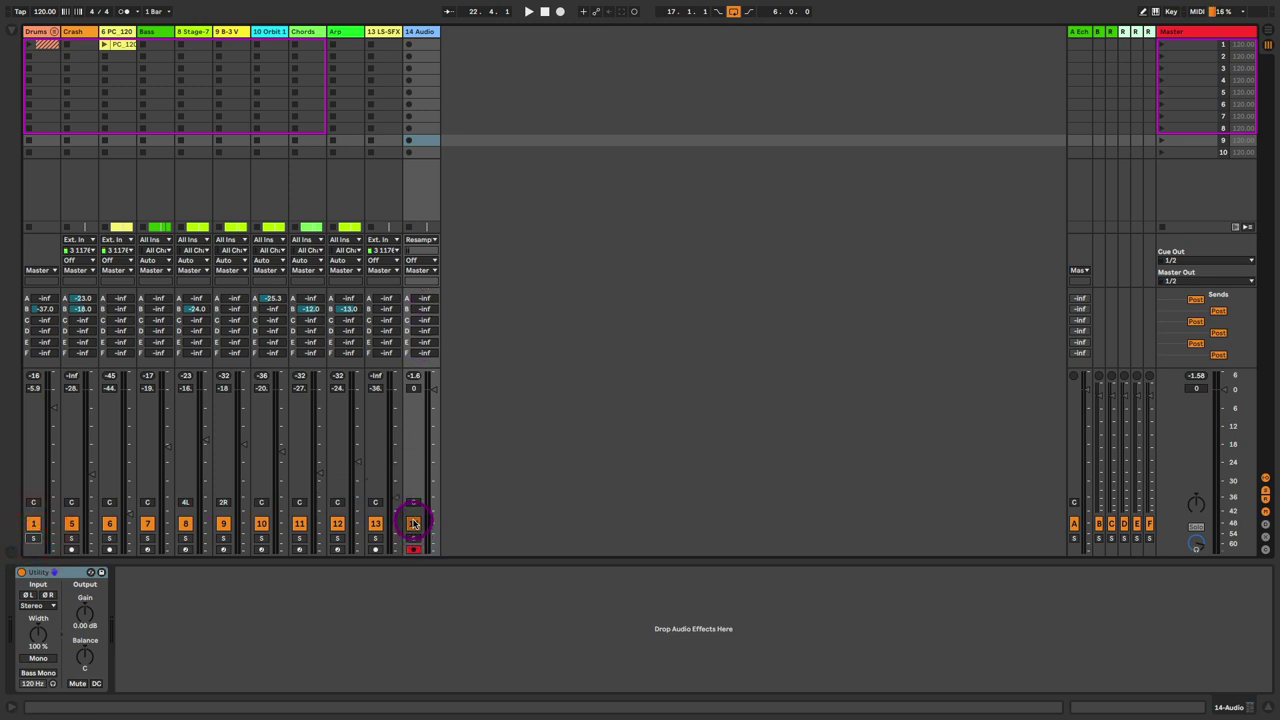
pyautogui.press('Tab')
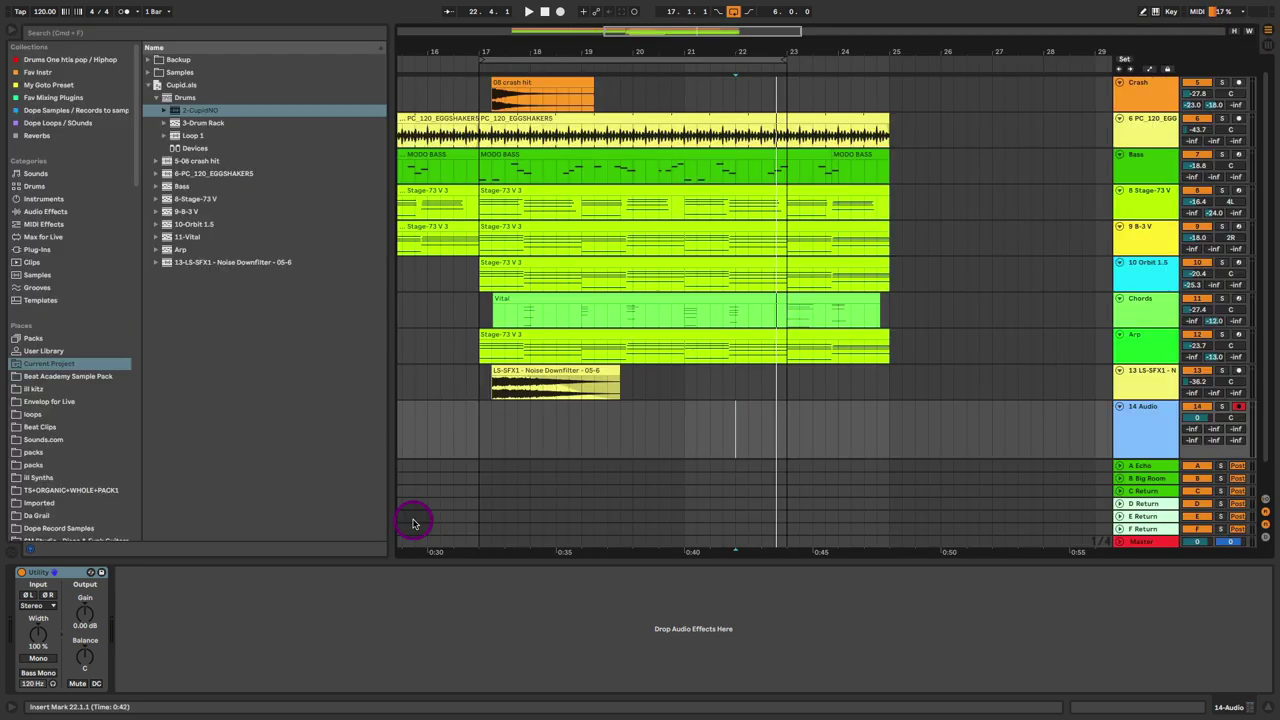
# Record the resampled output into track 14 from bar 17 with Loop turned off.
pyautogui.click(481, 425)
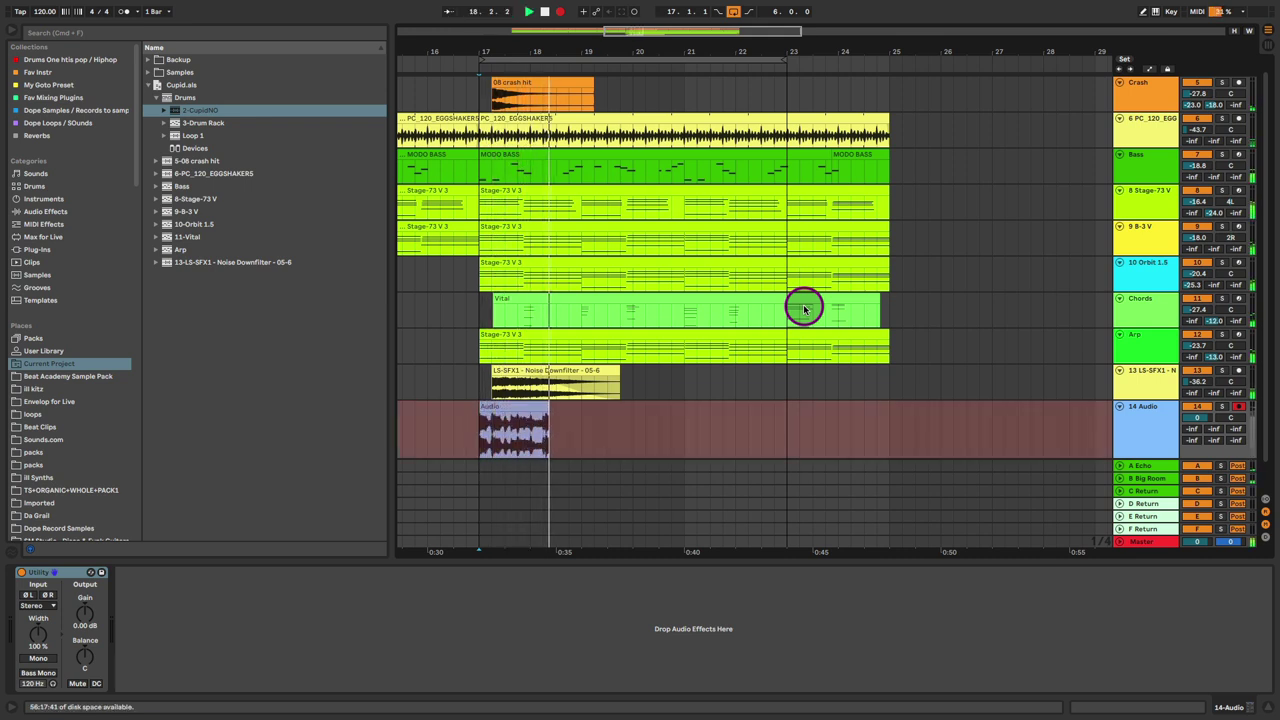
pyautogui.click(733, 11)
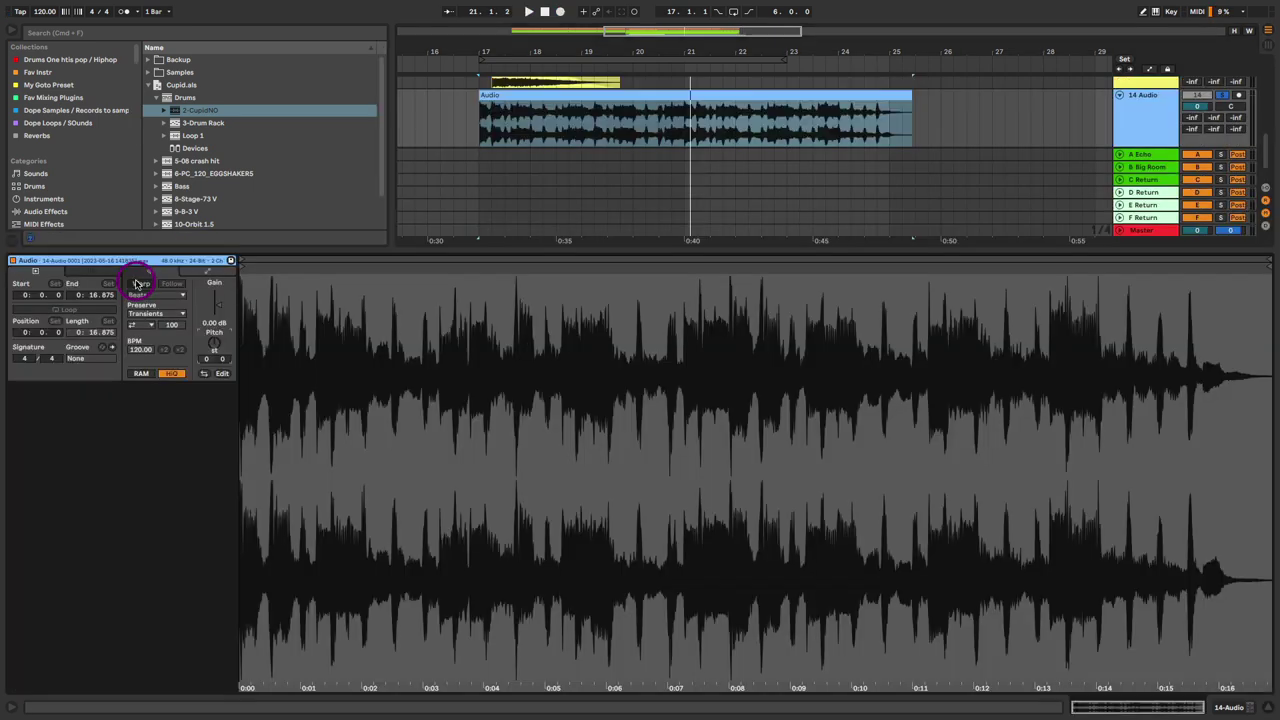
# Toggle the clip's Warp off and back on, then transpose it up 3 semitones and play it.
pyautogui.click(140, 285)
pyautogui.click(140, 285)
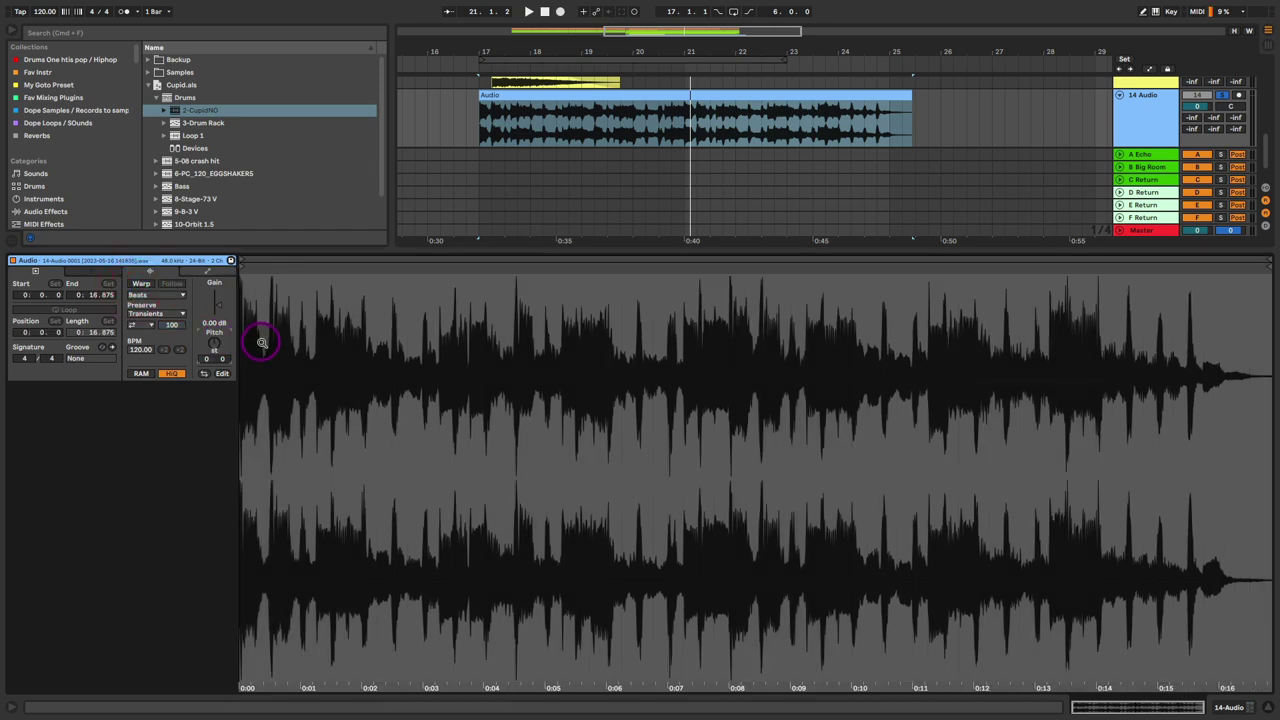
pyautogui.press('Up')
pyautogui.press('Up')
pyautogui.press('Up')
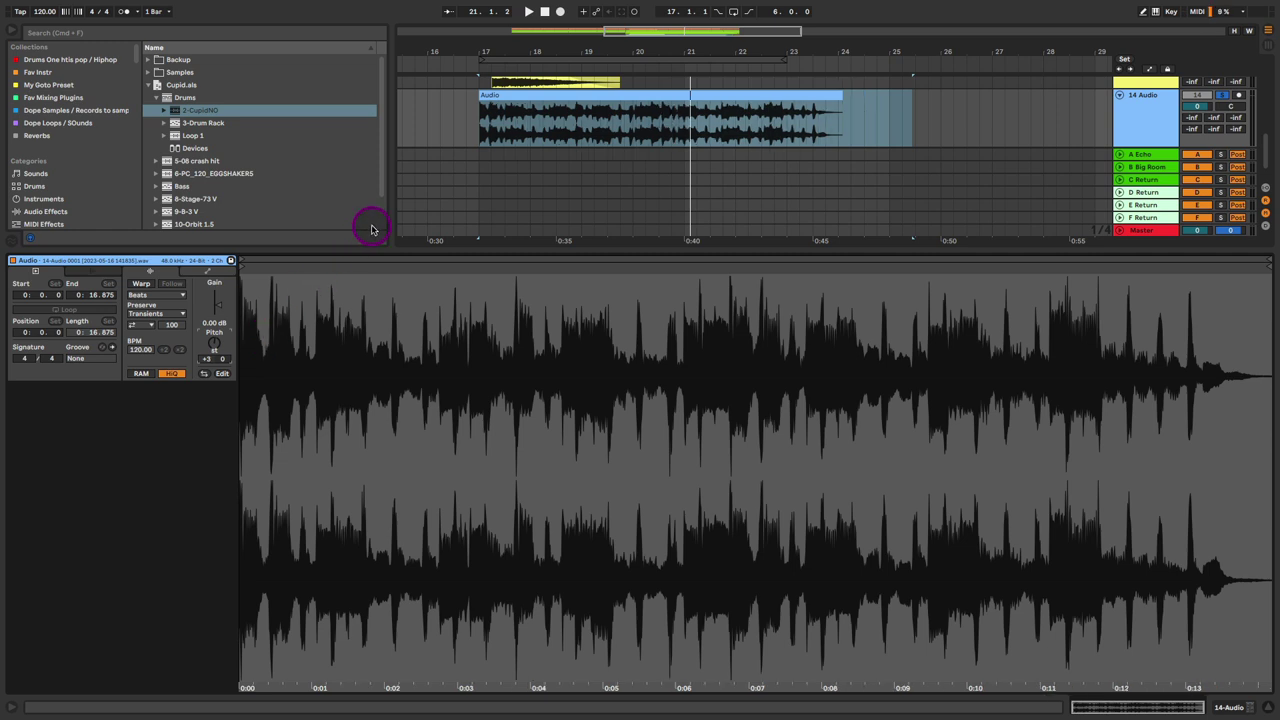
pyautogui.press('space')
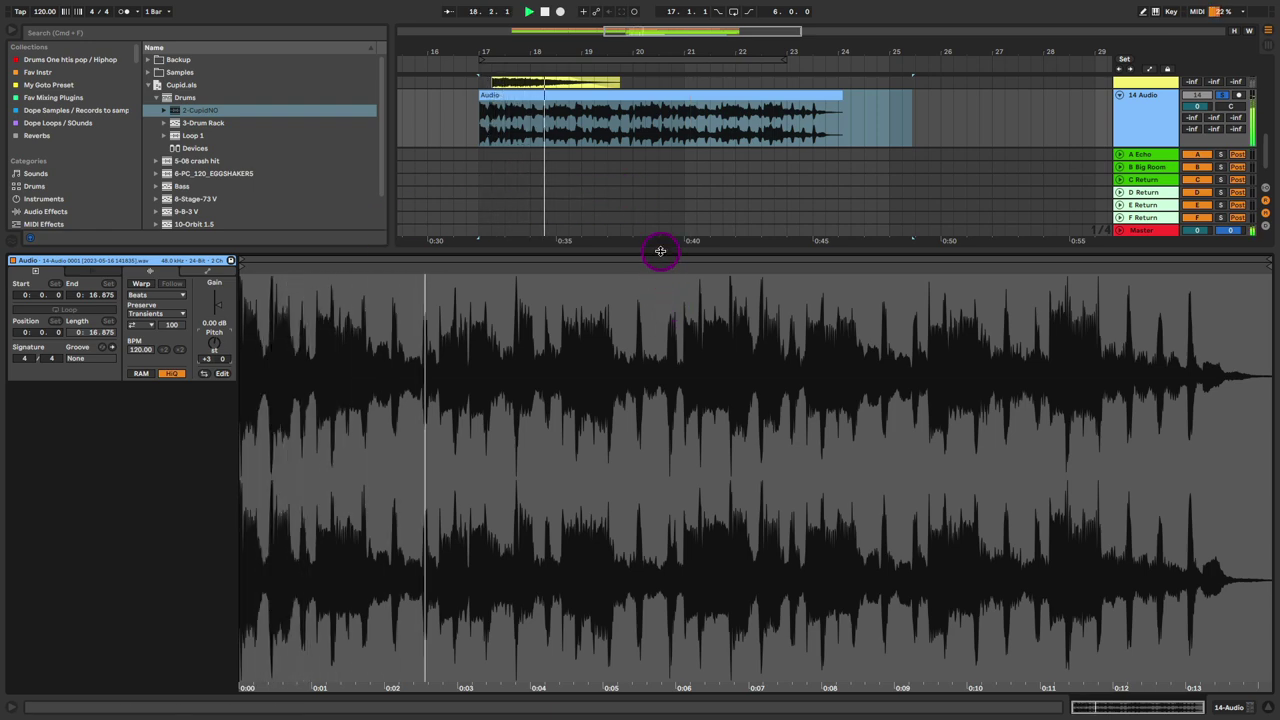
# Enlarge the arrangement tracks and rename track 14 to 'Sped Up'.
pyautogui.moveTo(660, 254); pyautogui.dragTo(660, 338)
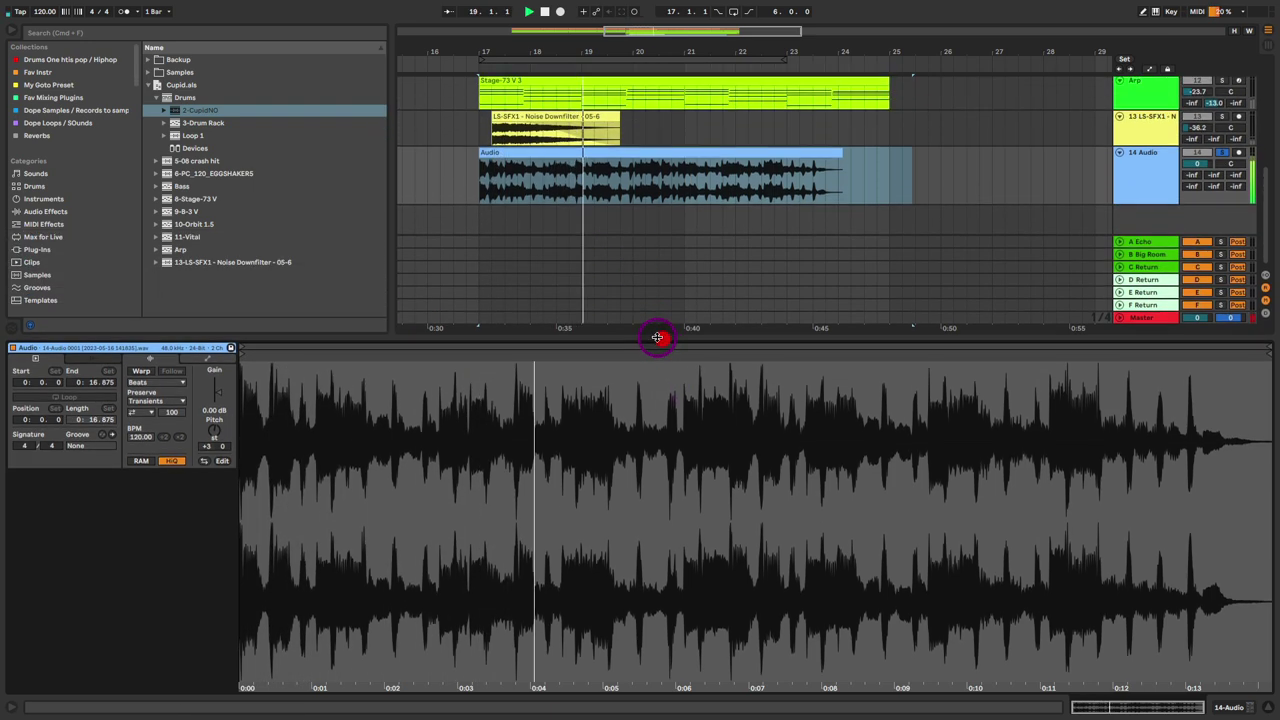
pyautogui.click(1143, 172)
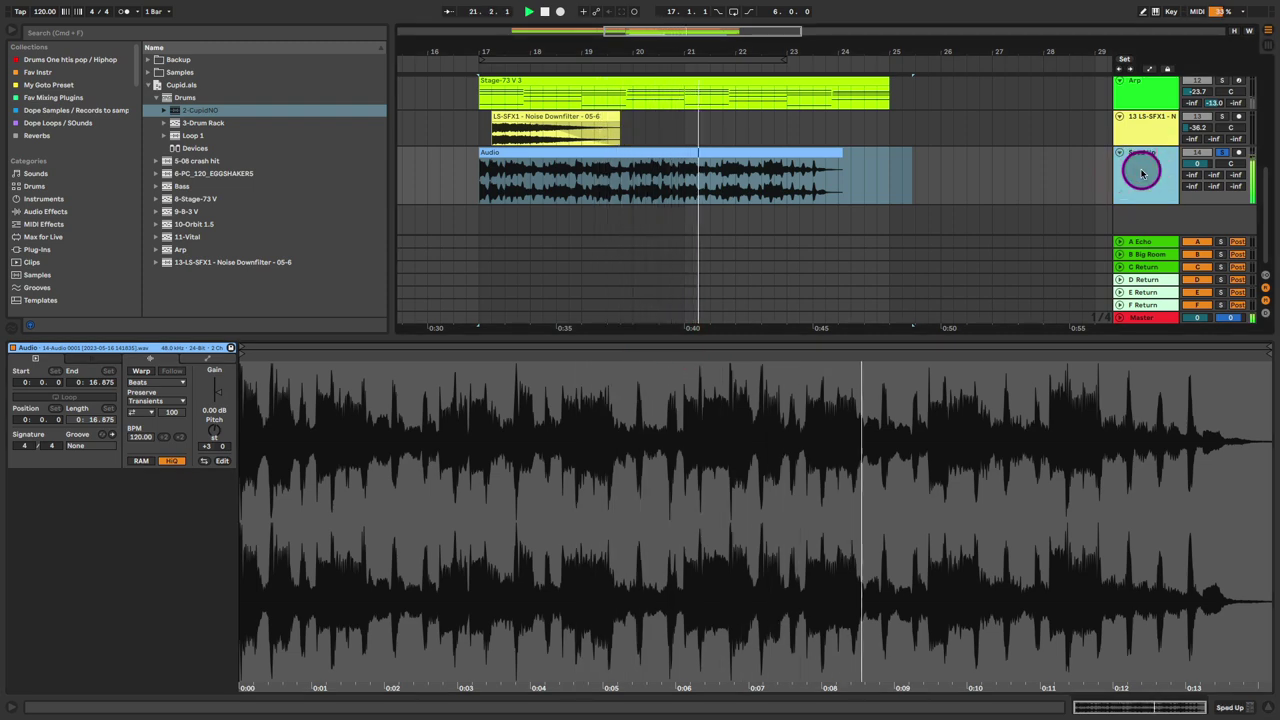
pyautogui.press('Return')
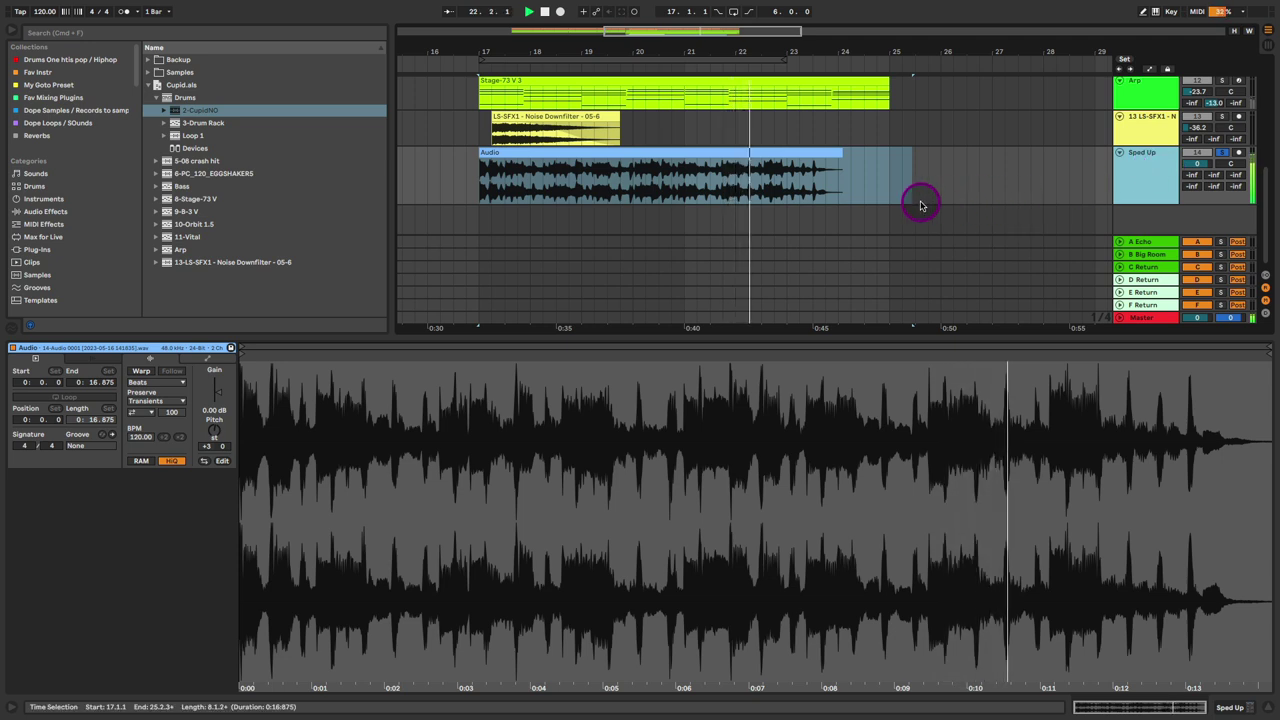
pyautogui.click(846, 176)
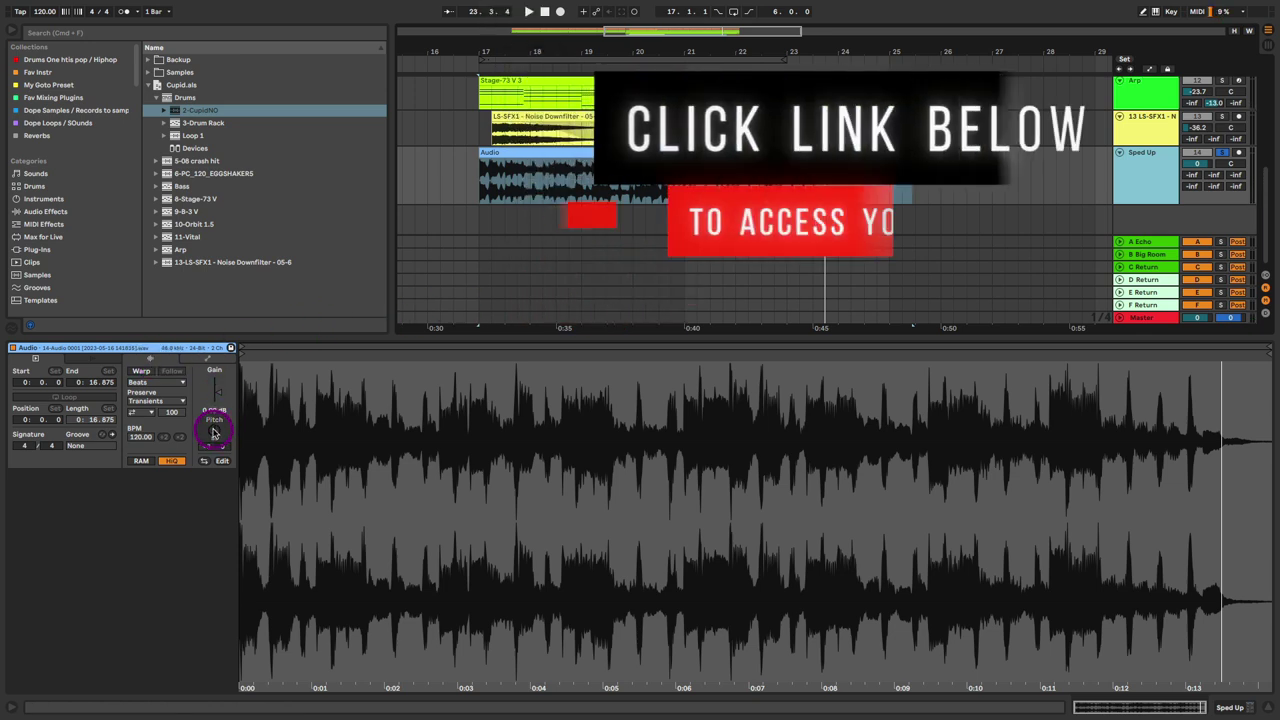
# Enable Warp on the Sped Up clip and set its warp mode to Re-Pitch.
pyautogui.click(141, 371)
pyautogui.click(153, 383)
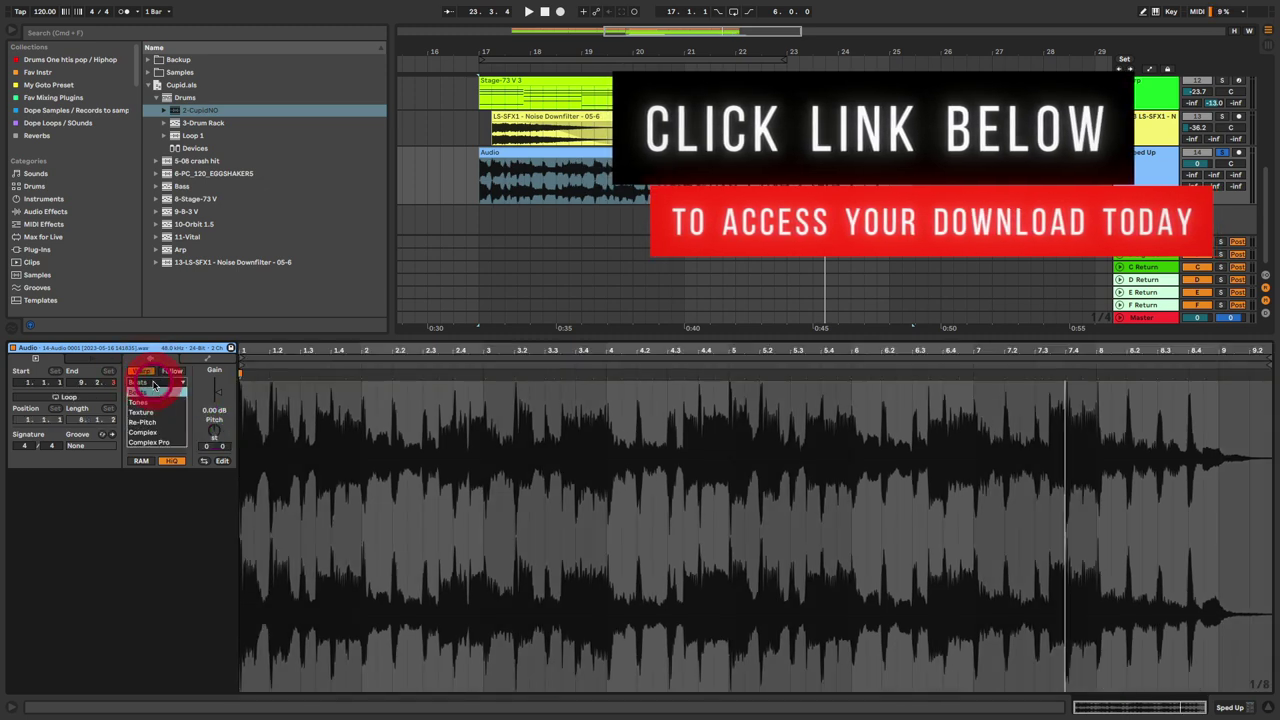
pyautogui.click(168, 424)
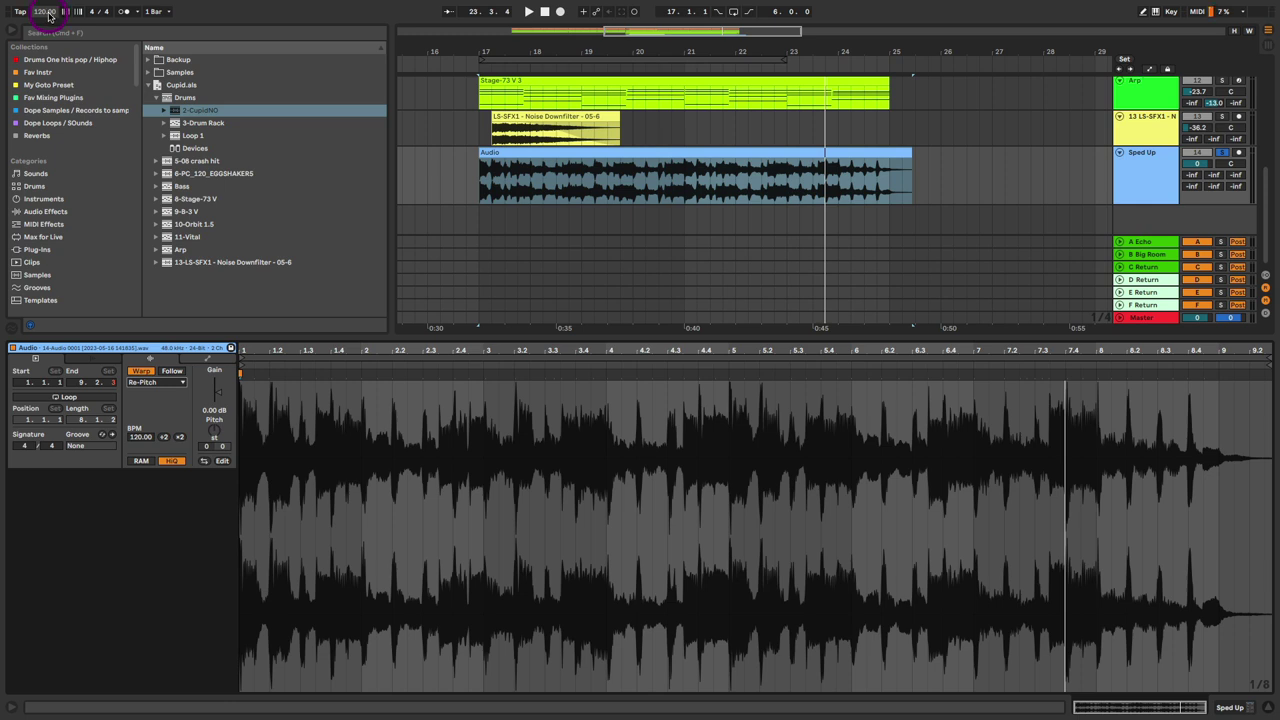
# Set the song tempo to 145 BPM, then raise it to 148 BPM during playback.
pyautogui.click(46, 12)
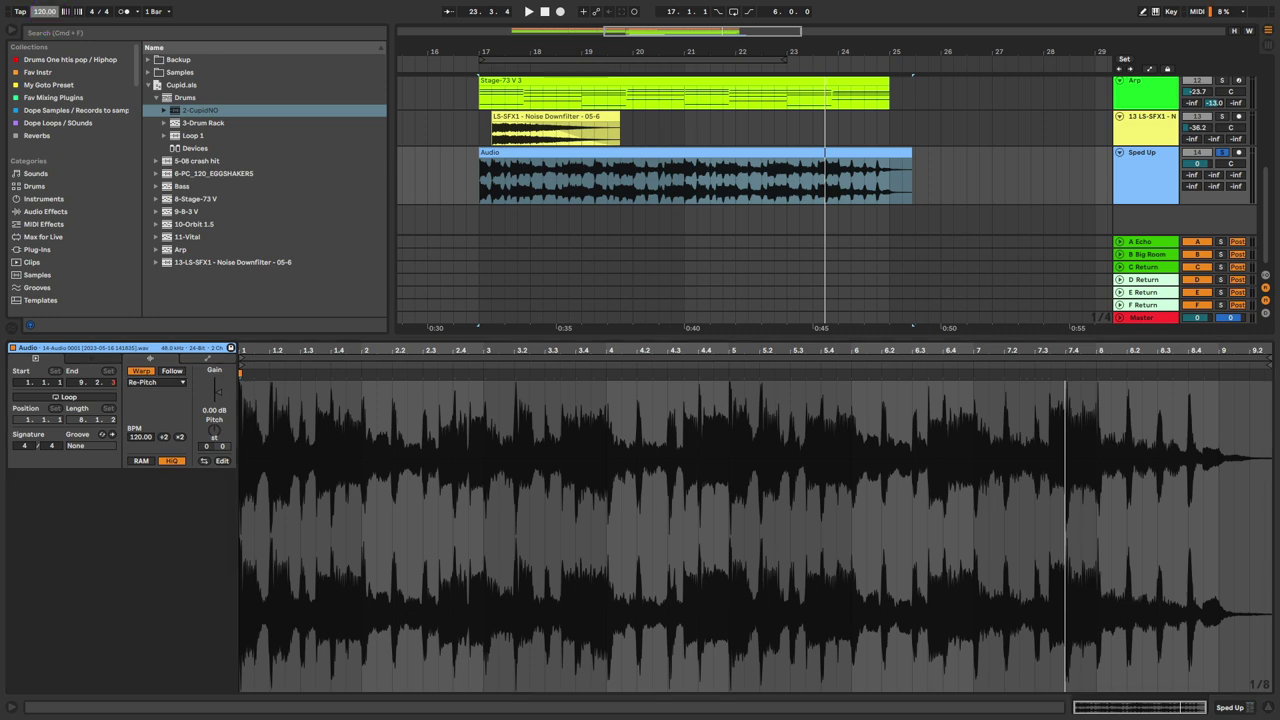
pyautogui.write('145')
pyautogui.press('Return')
pyautogui.press('space')
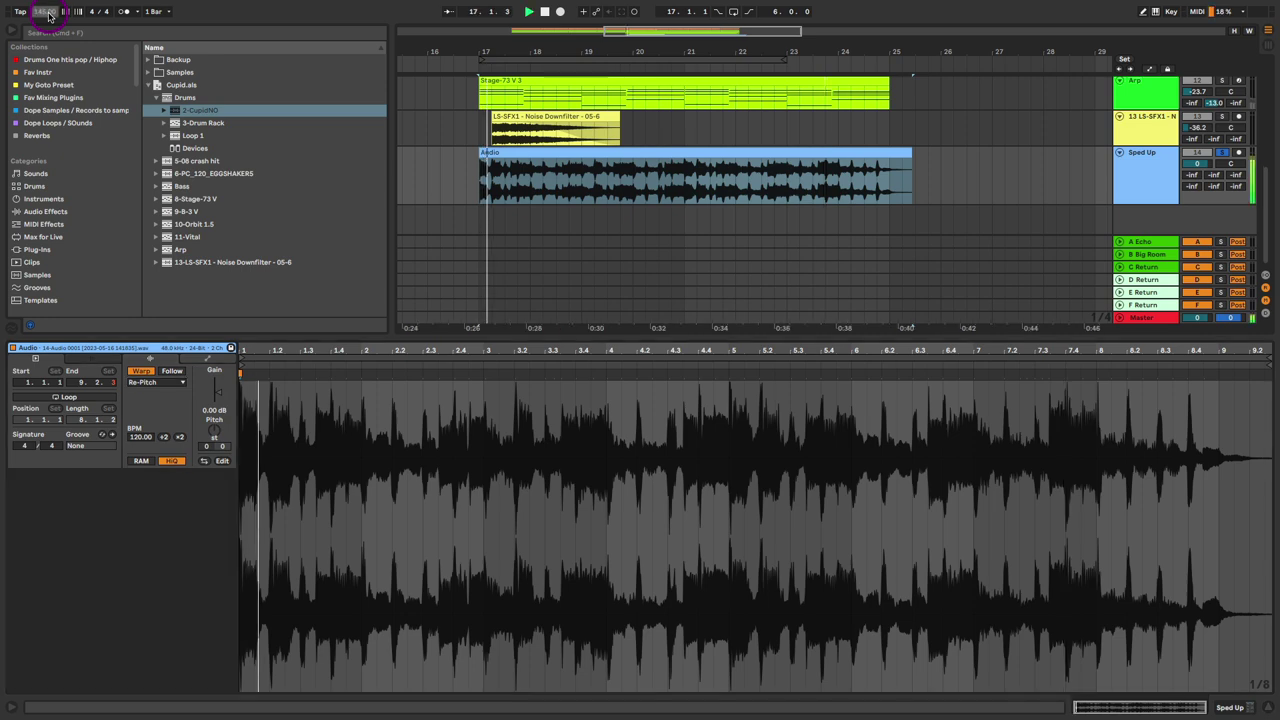
pyautogui.moveTo(46, 12); pyautogui.dragTo(46, 8)
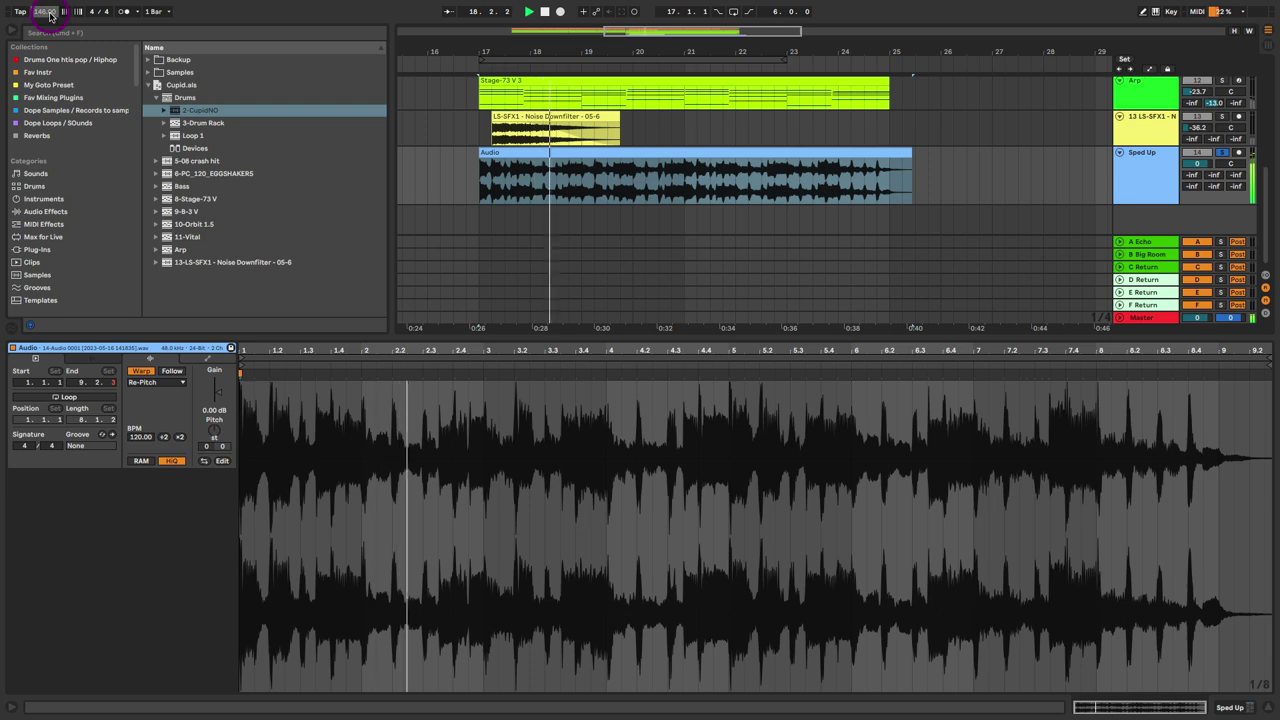
pyautogui.click(125, 11)
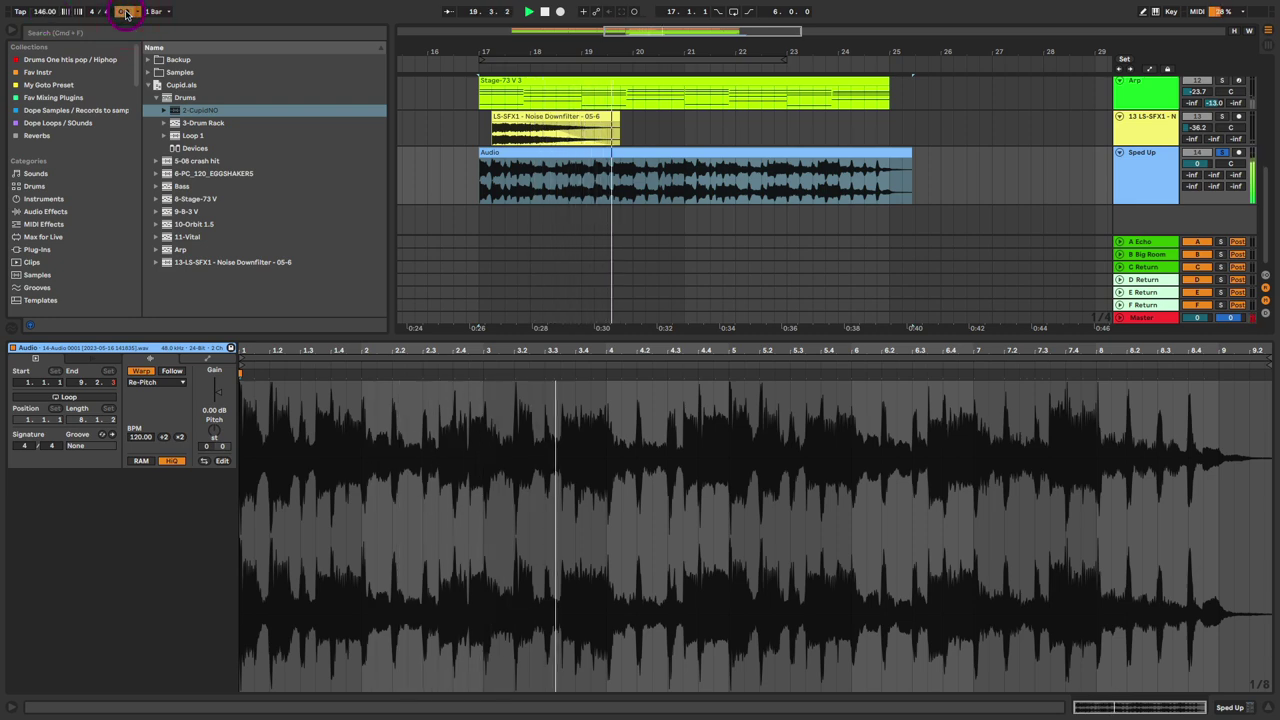
pyautogui.click(125, 11)
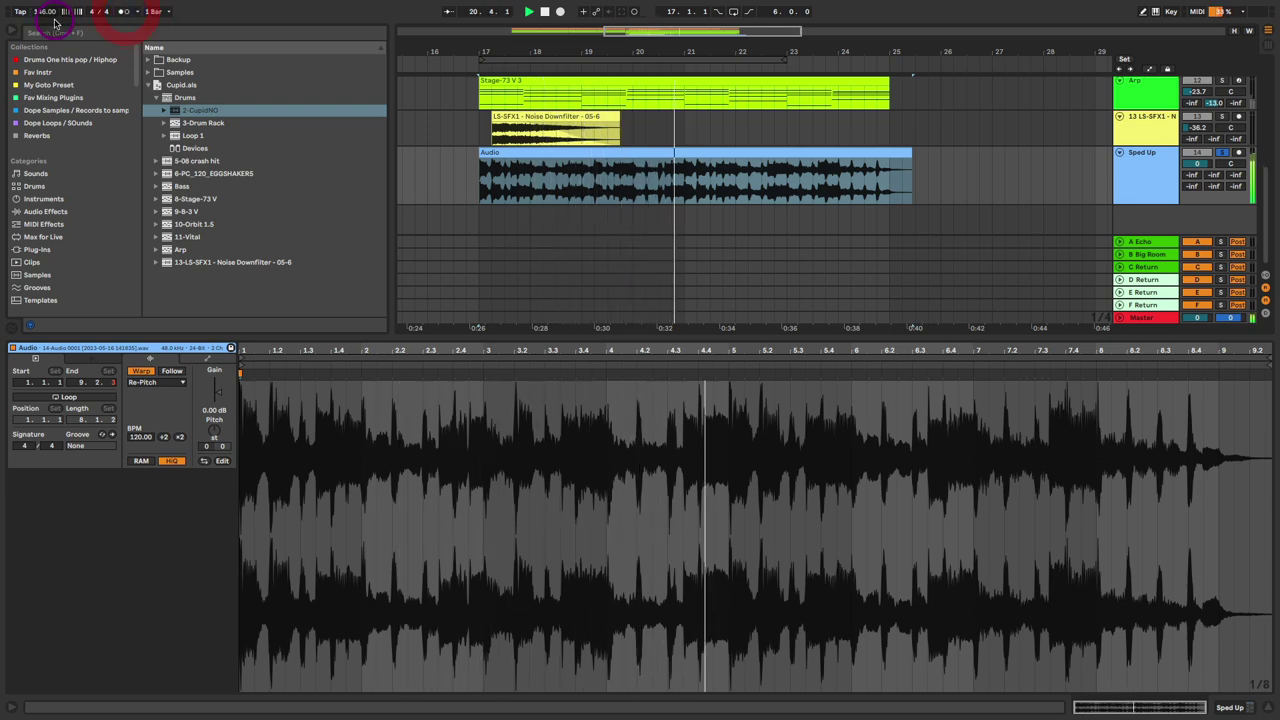
pyautogui.moveTo(46, 12); pyautogui.dragTo(48, 18)
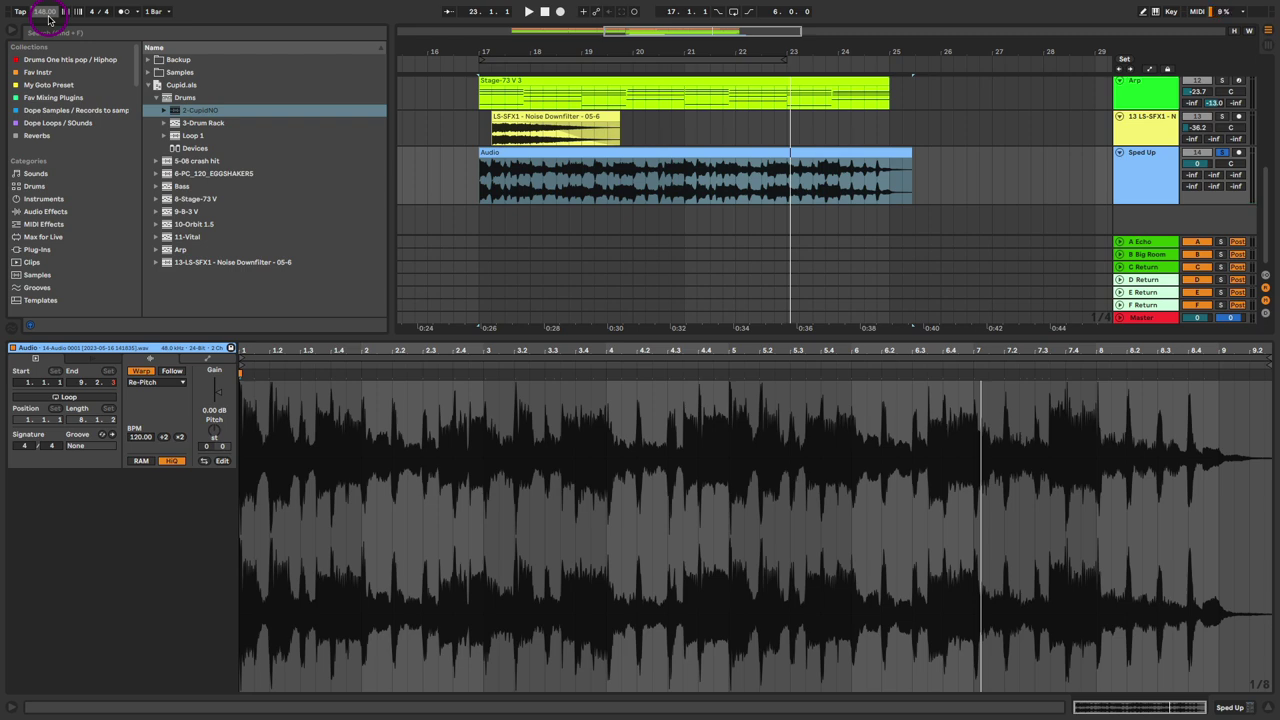
pyautogui.click(92, 190)
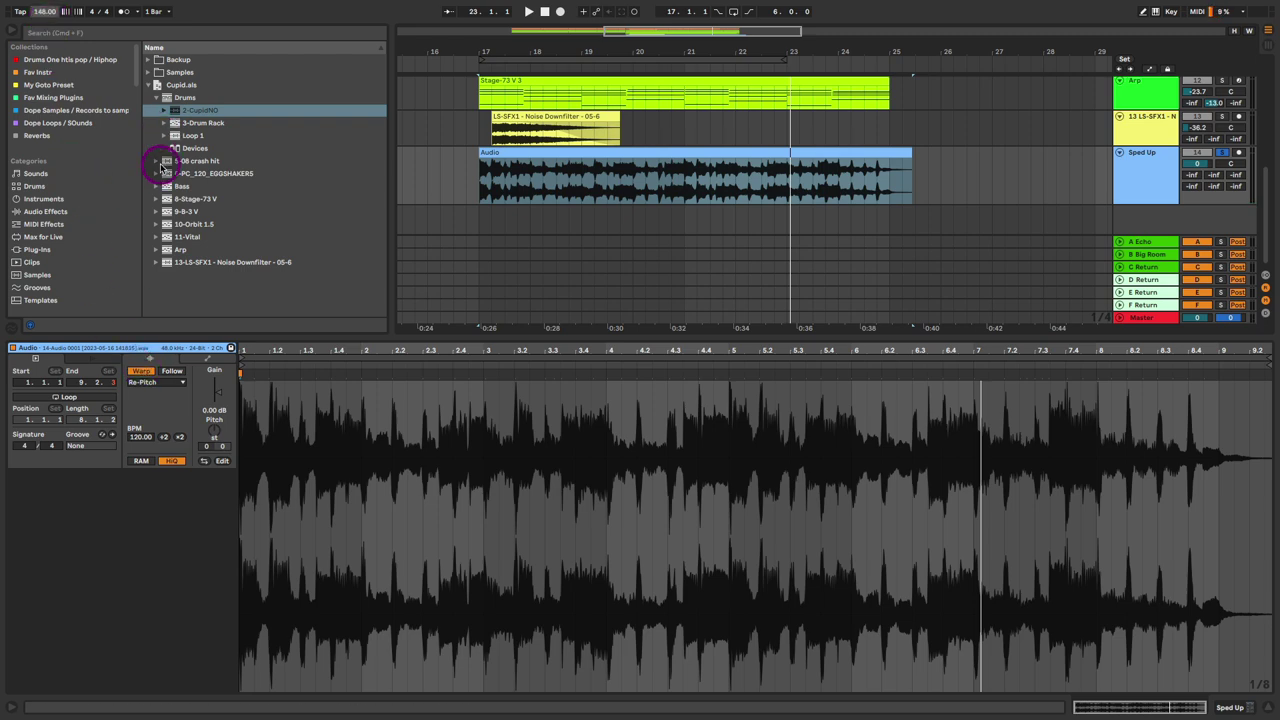
pyautogui.click(156, 383)
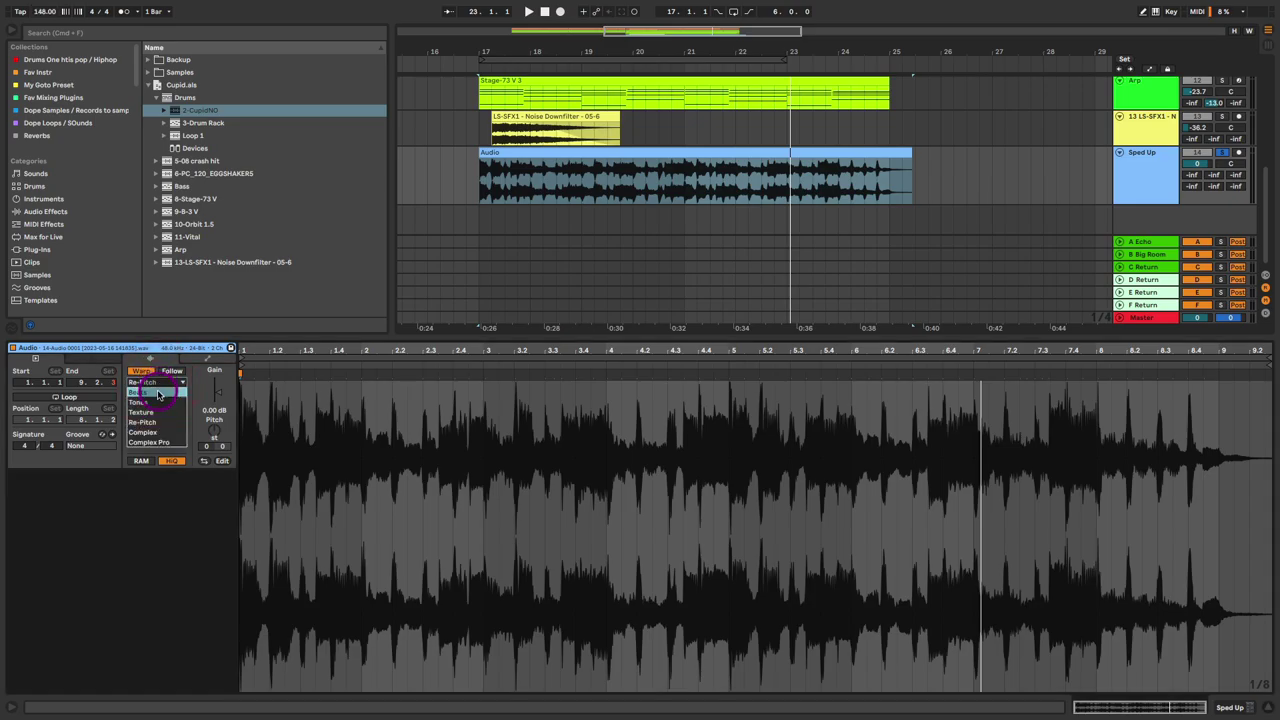